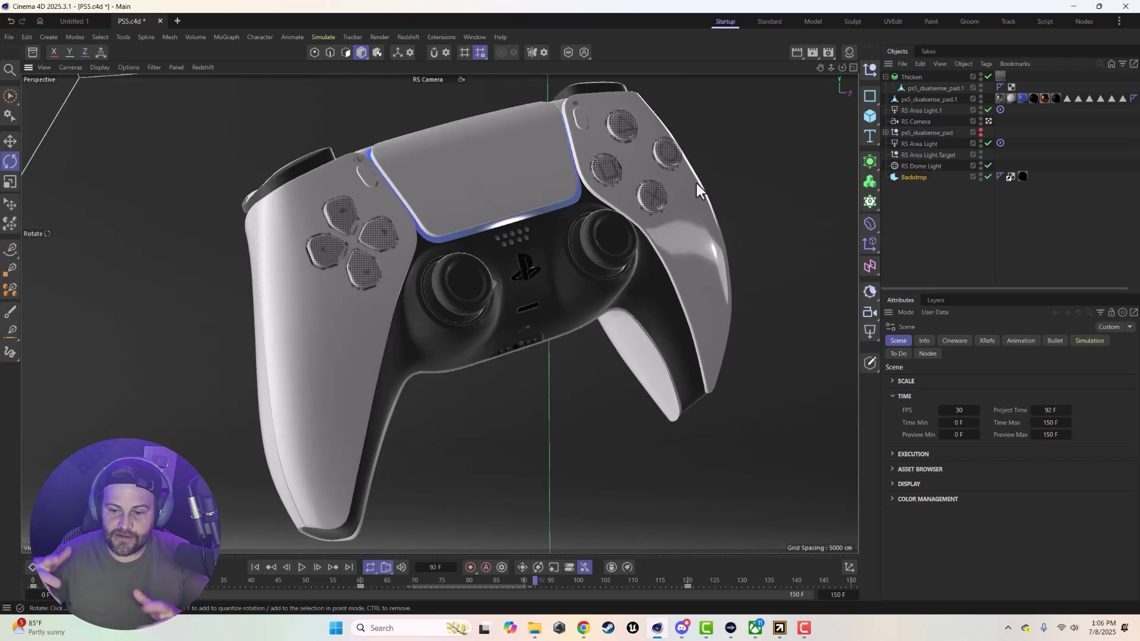
# Paste a duplicate of the PS5 controller mesh and remove all material and selection tags from the copy
pyautogui.hotkey('ctrl', 'z')
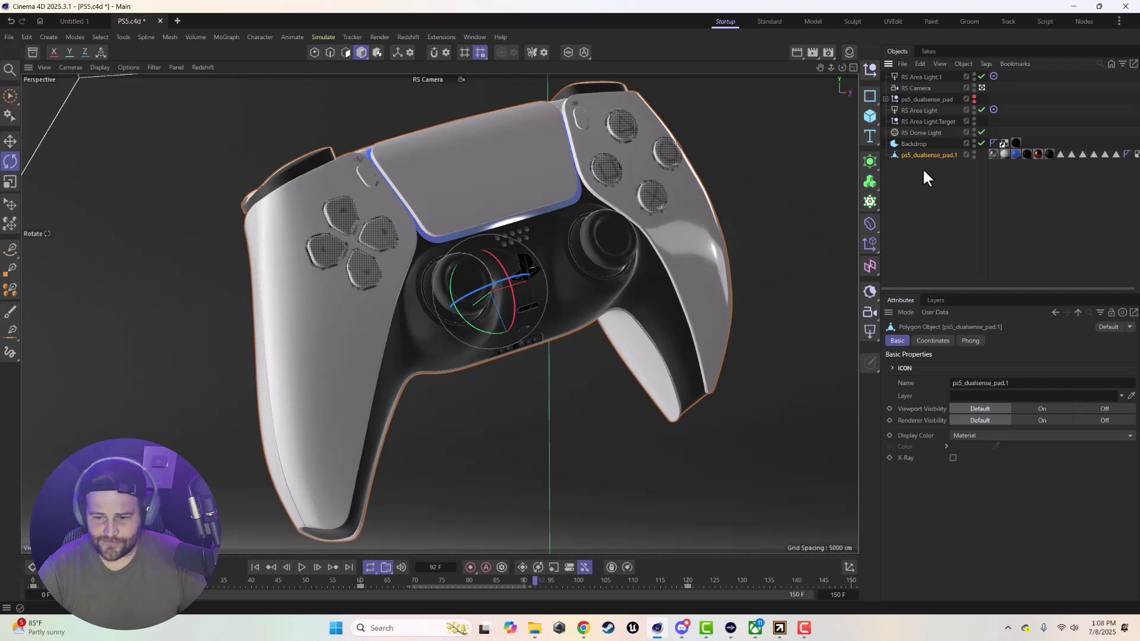
pyautogui.hotkey('ctrl', 'v')
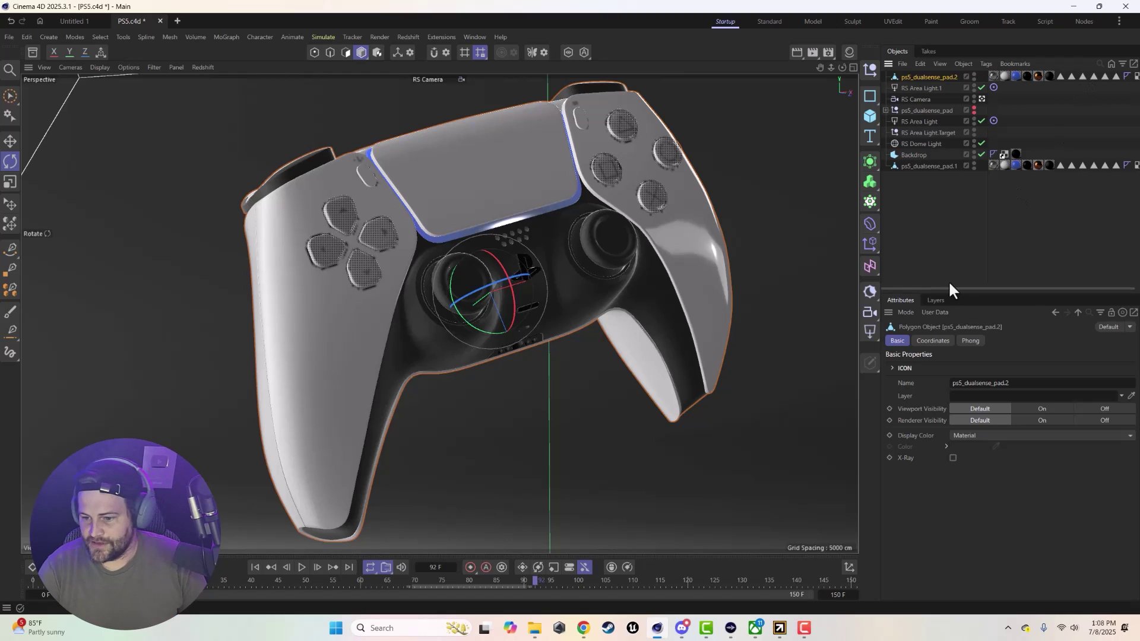
pyautogui.click(1123, 77)
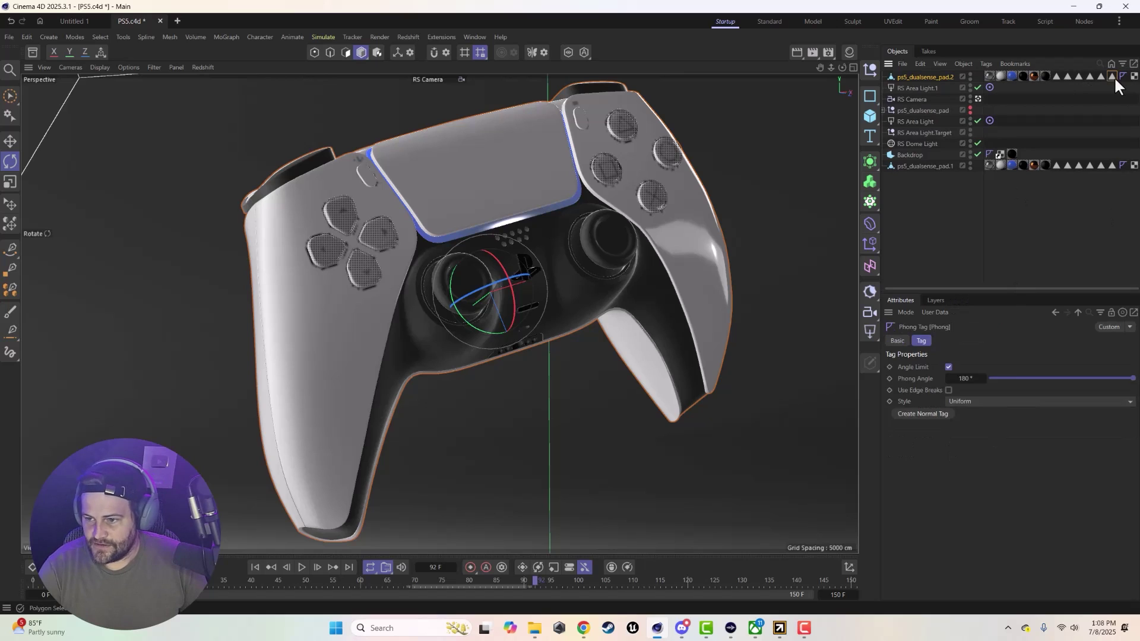
pyautogui.keyDown('shift'); pyautogui.click(1012, 76); pyautogui.keyUp('shift')
pyautogui.press('Delete')
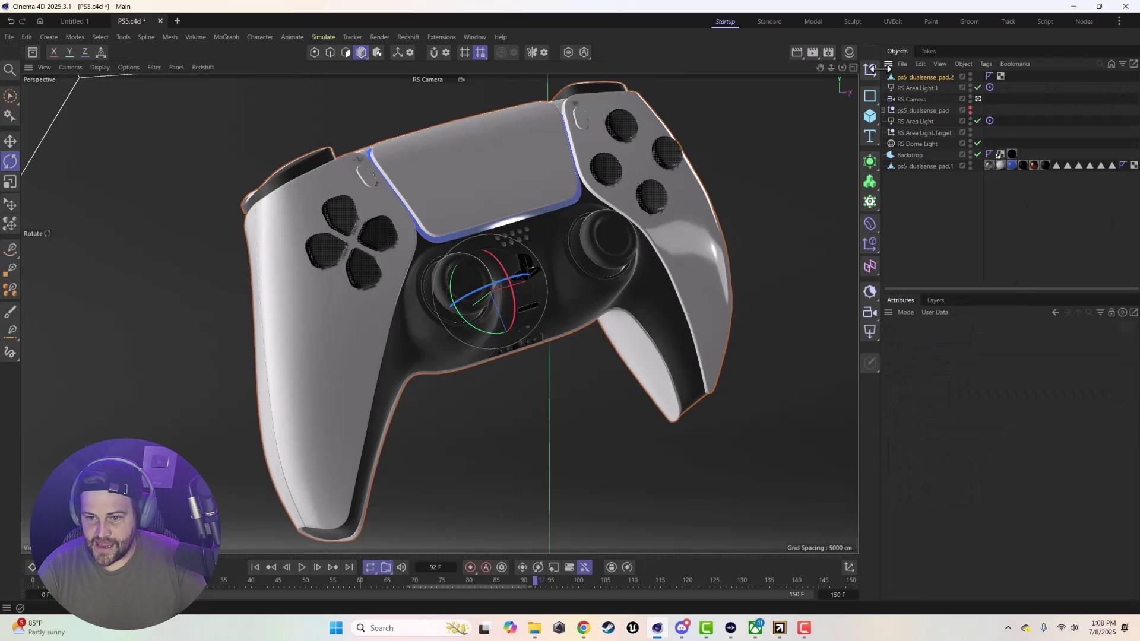
# Create a new Redshift OpenPBR material and open its node graph for editing
pyautogui.click(849, 52)
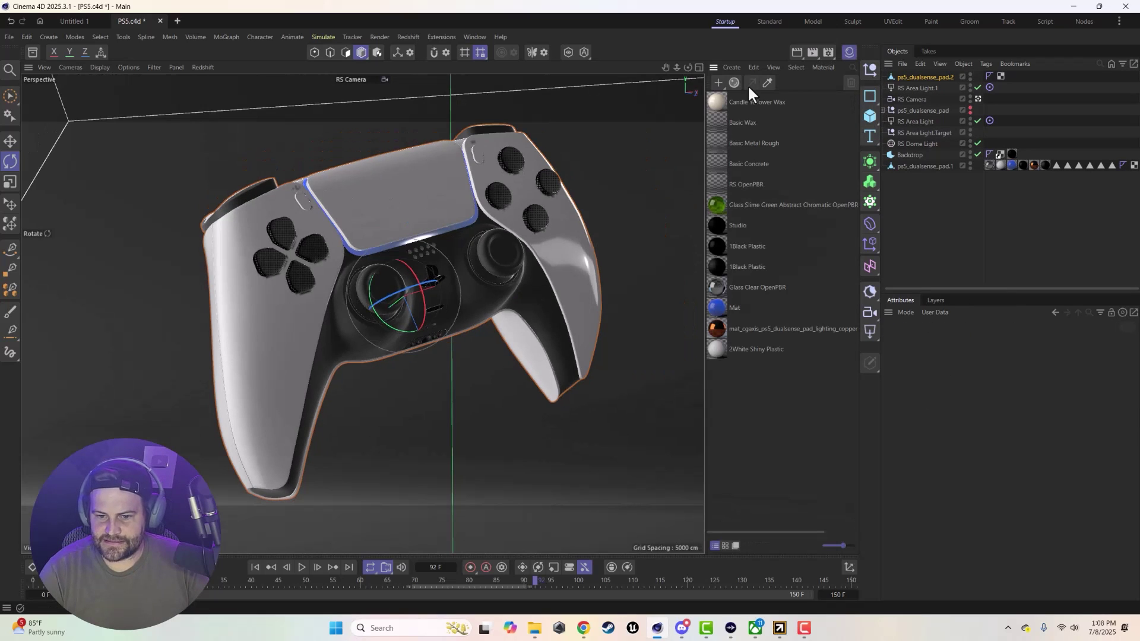
pyautogui.click(731, 67)
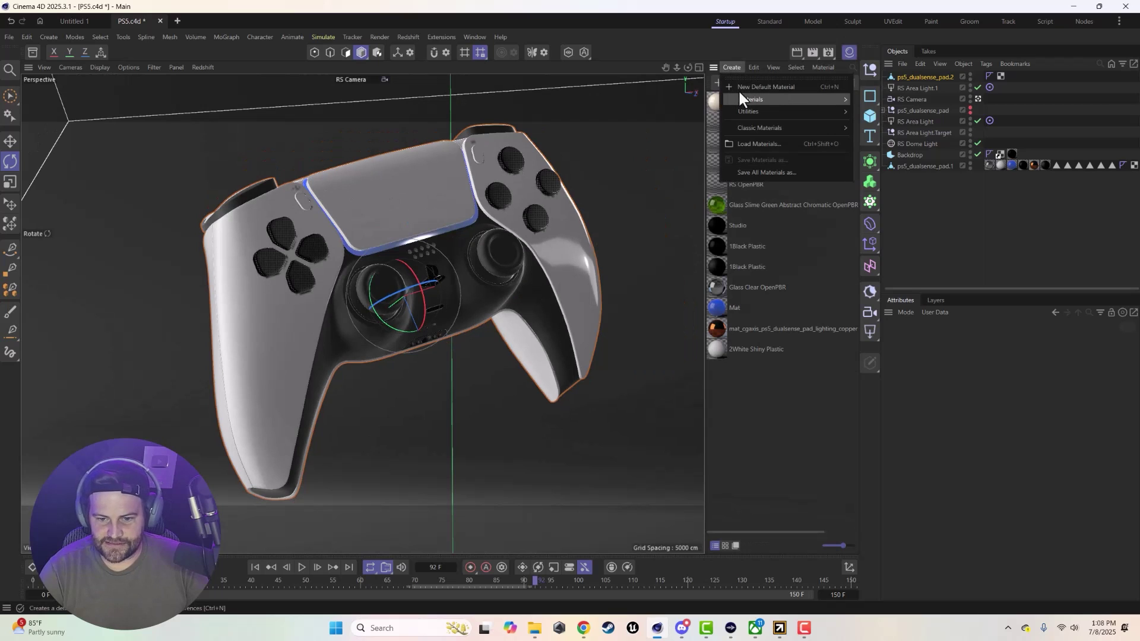
pyautogui.moveTo(790, 99)
pyautogui.click(871, 112)
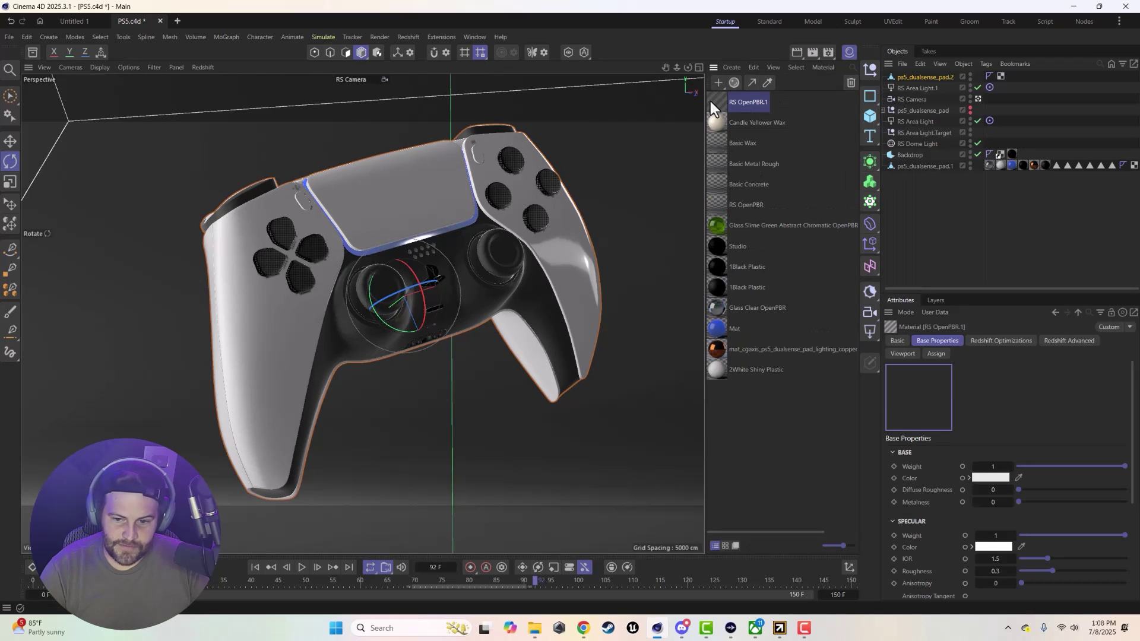
pyautogui.doubleClick(714, 101)
pyautogui.moveTo(810, 91); pyautogui.dragTo(456, 186)
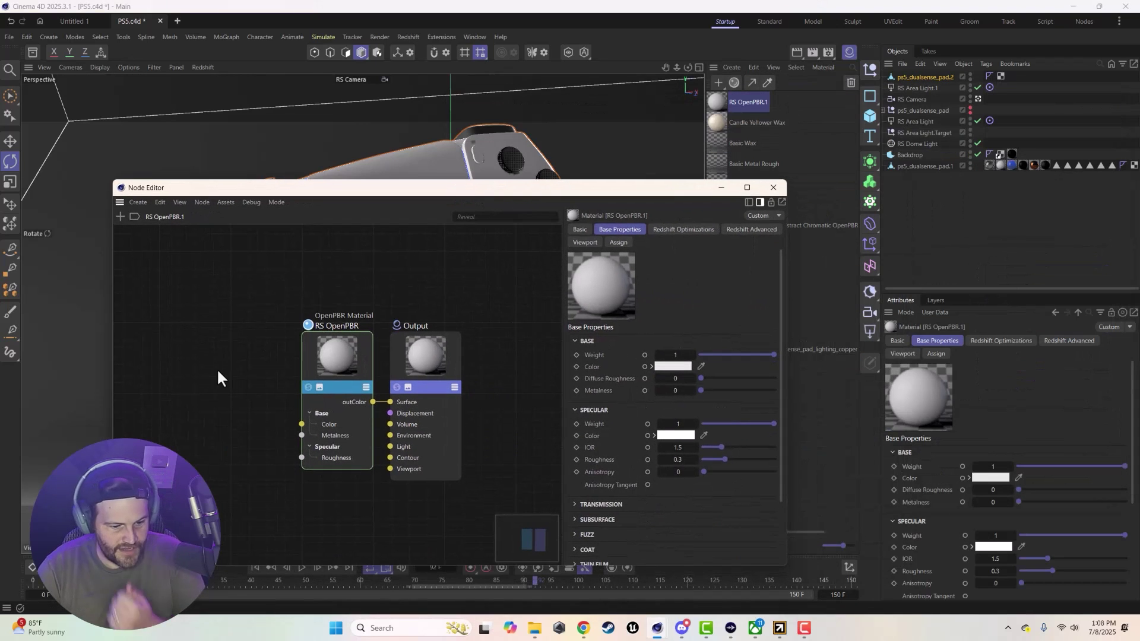
# Find the noise nodes and add a Maxon Noise node to the material graph
pyautogui.press('Tab')
pyautogui.write('noise')
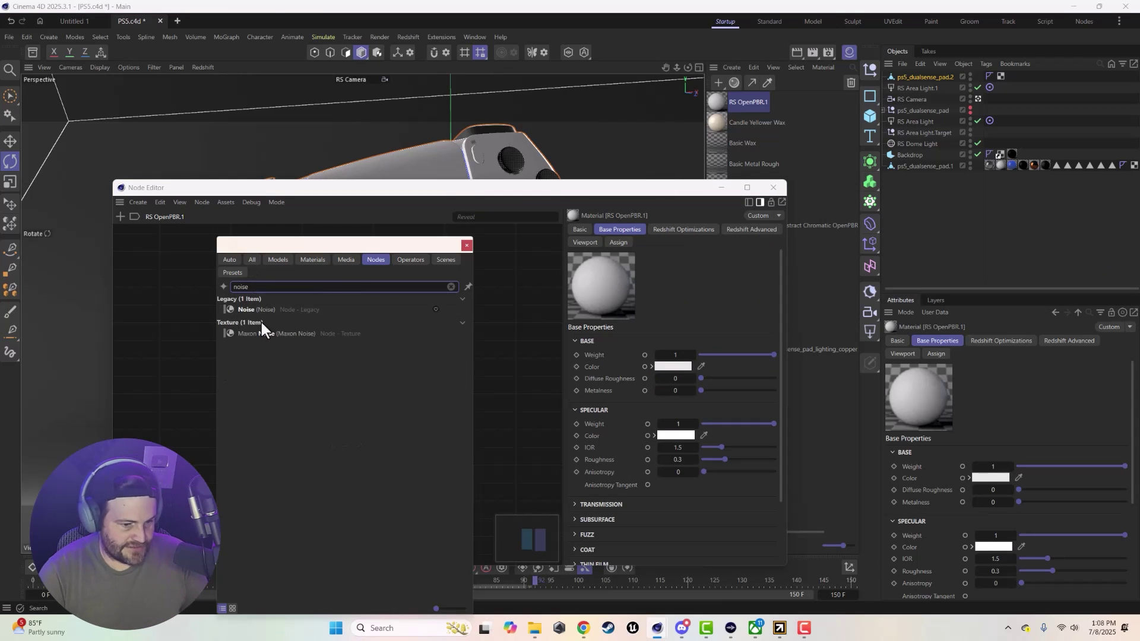
pyautogui.moveTo(256, 333); pyautogui.dragTo(330, 363)
pyautogui.click(467, 245)
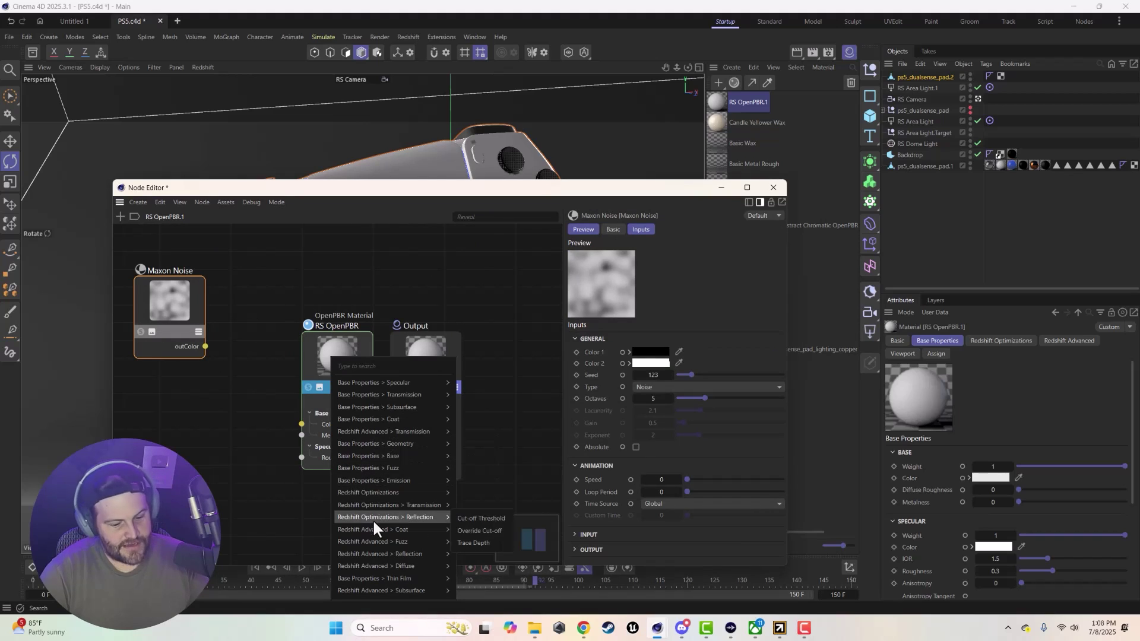
# Connect the Maxon Noise output to the OpenPBR material's Geometry Opacity input and tidy the node layout
pyautogui.moveTo(388, 446)
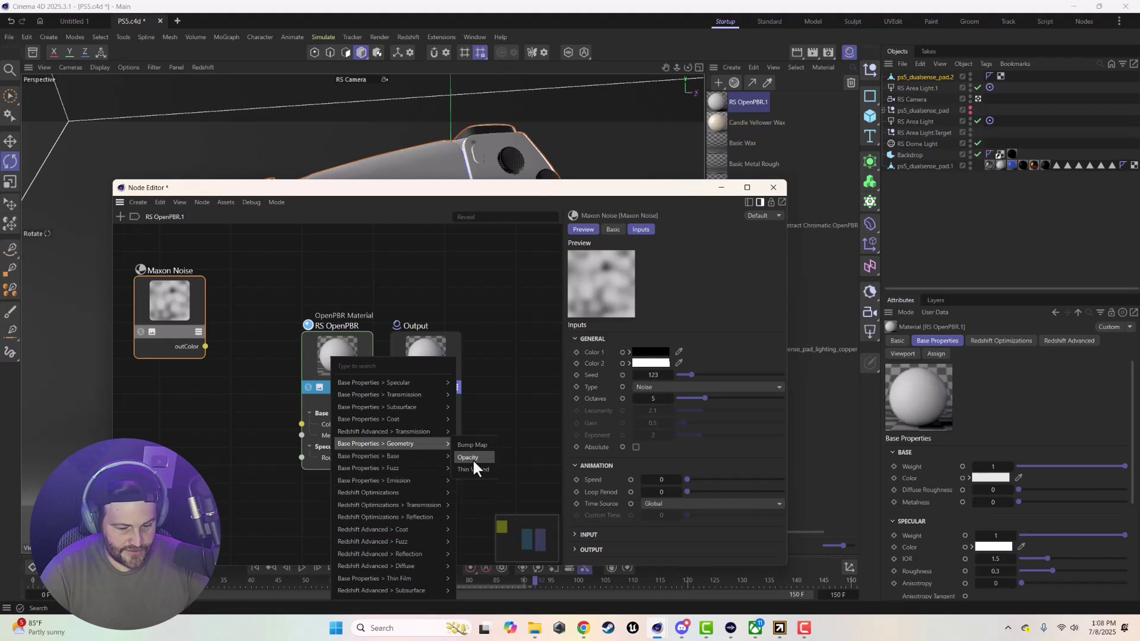
pyautogui.click(472, 458)
pyautogui.moveTo(342, 364); pyautogui.dragTo(334, 322)
pyautogui.scroll(-3, 618, 463)
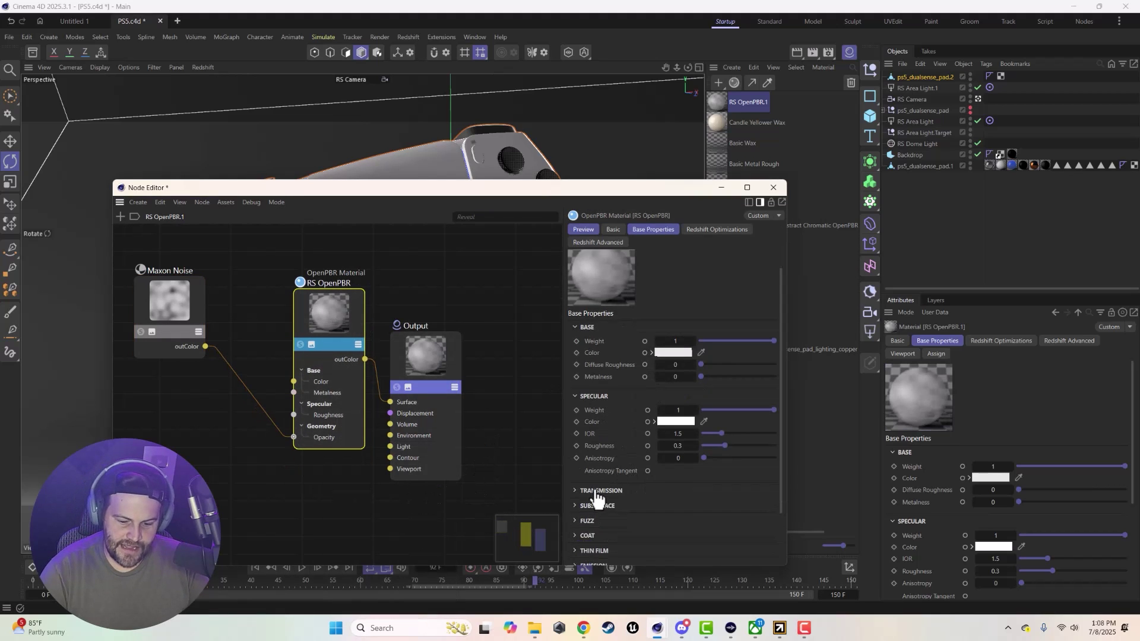
# Sharpen the Maxon Noise into hard patches with Low Clip 0.515 and High Clip 0.592, and close the node graph
pyautogui.click(191, 288)
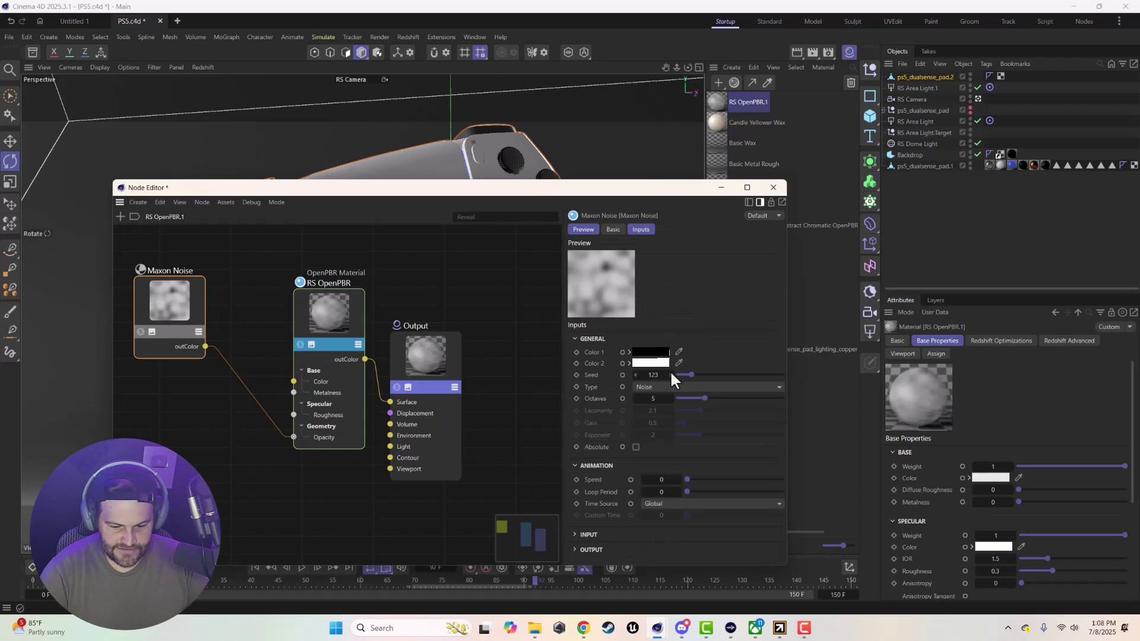
pyautogui.click(591, 549)
pyautogui.scroll(-2, 585, 554)
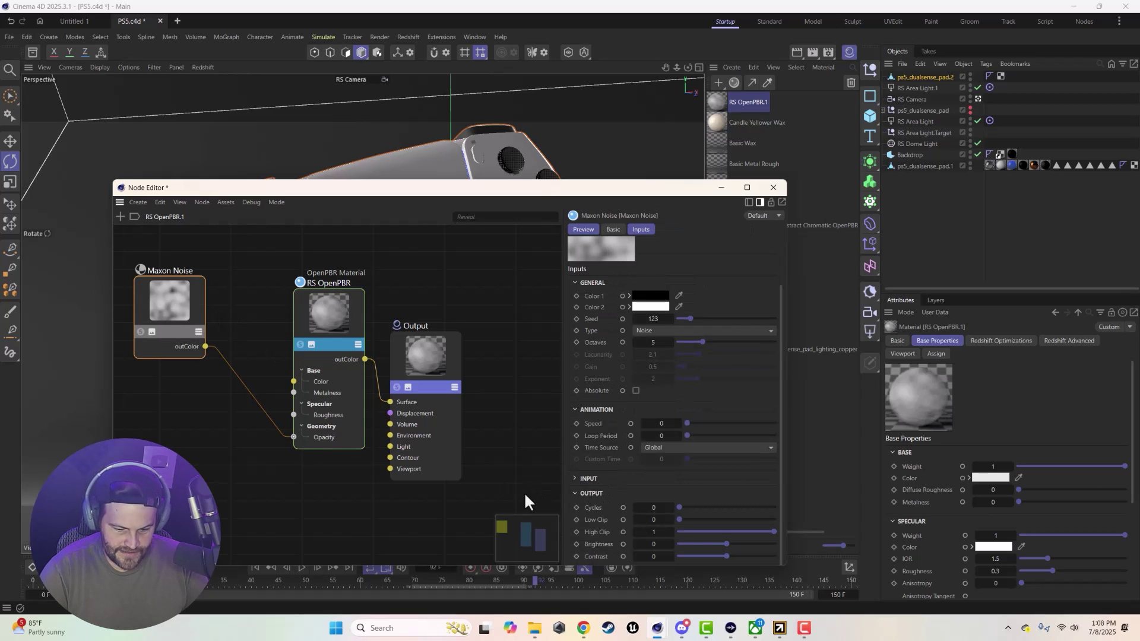
pyautogui.moveTo(774, 532); pyautogui.dragTo(728, 520)
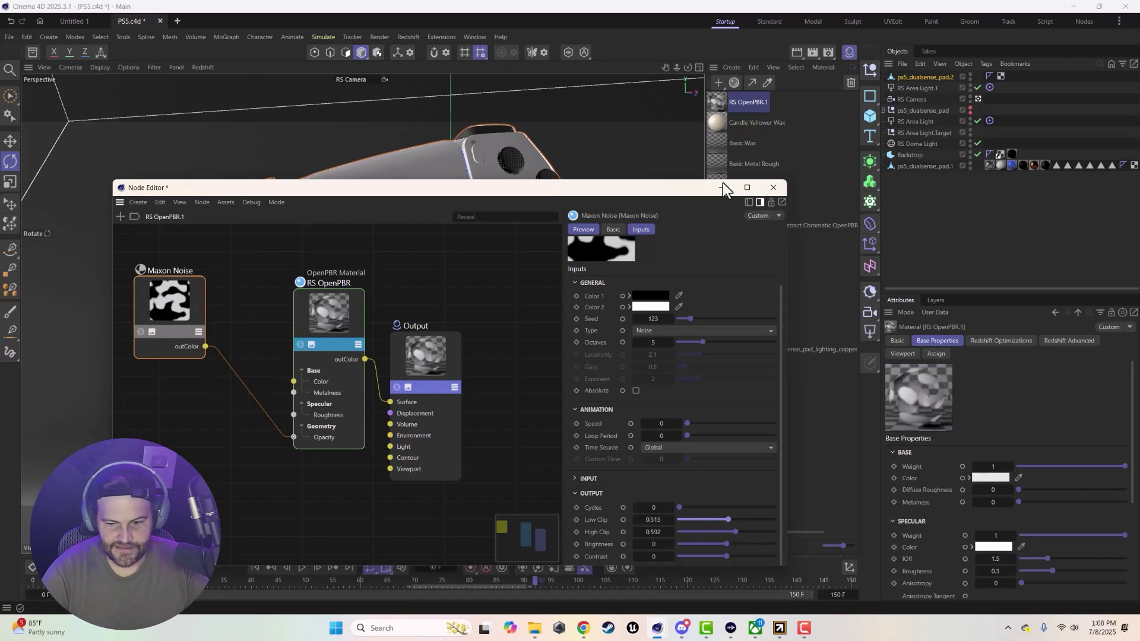
pyautogui.click(773, 189)
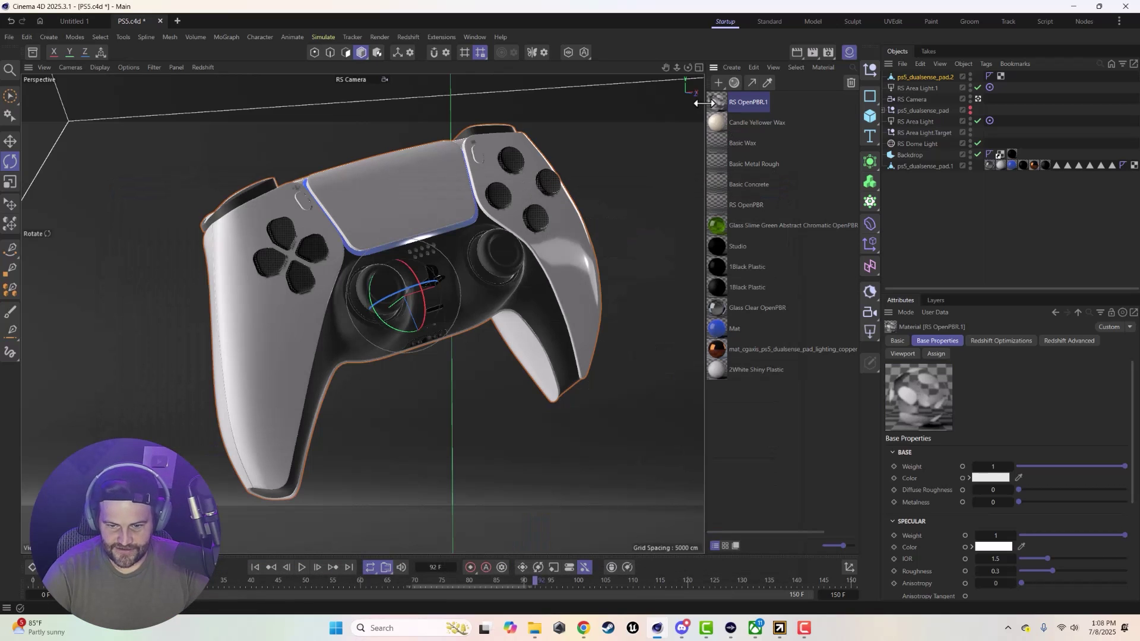
# Assign the noise opacity material to the duplicate controller and start the live Redshift render in the viewport
pyautogui.moveTo(843, 546); pyautogui.dragTo(854, 545)
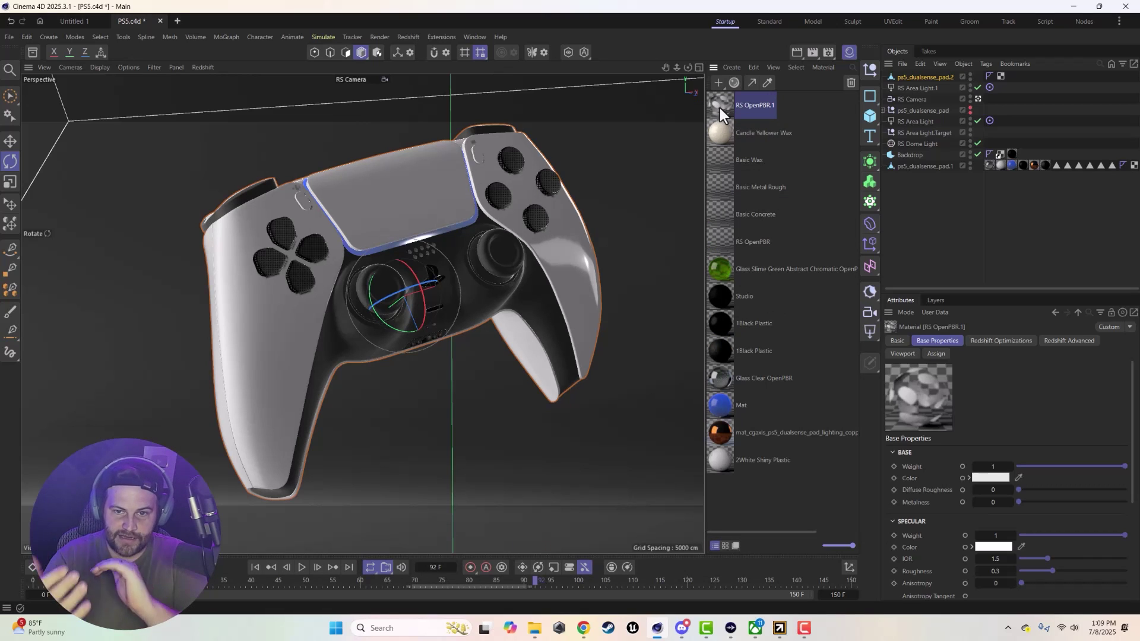
pyautogui.moveTo(720, 108); pyautogui.dragTo(916, 76)
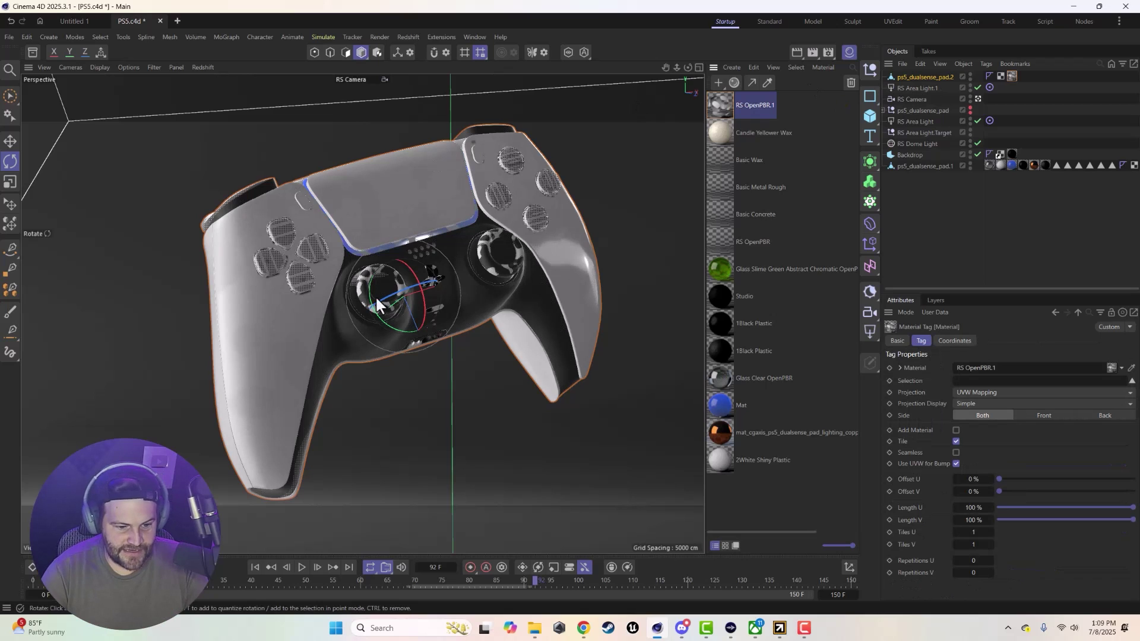
pyautogui.click(196, 67)
pyautogui.click(208, 89)
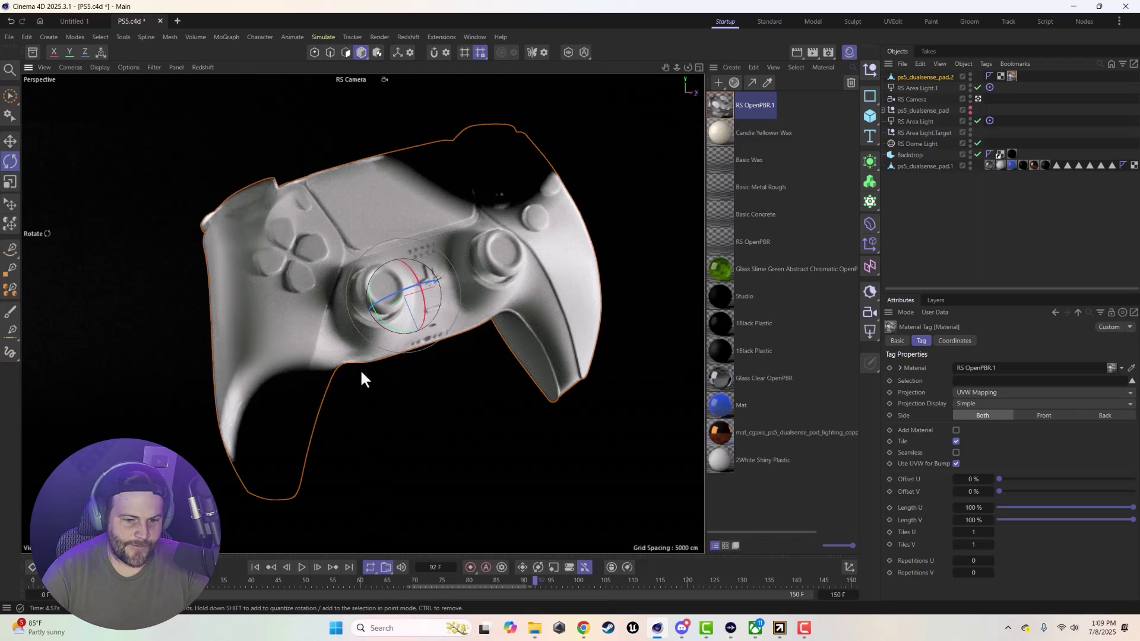
# Set the Maxon Noise overall scale to 25 in the material's node graph and close the graph
pyautogui.doubleClick(717, 110)
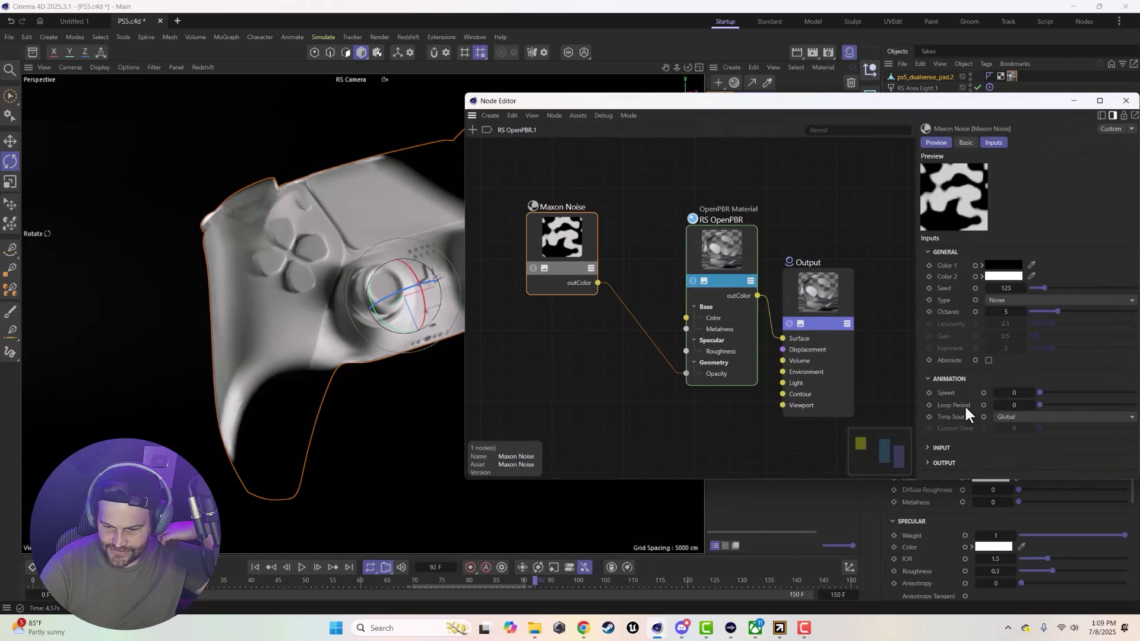
pyautogui.click(938, 442)
pyautogui.click(1038, 409)
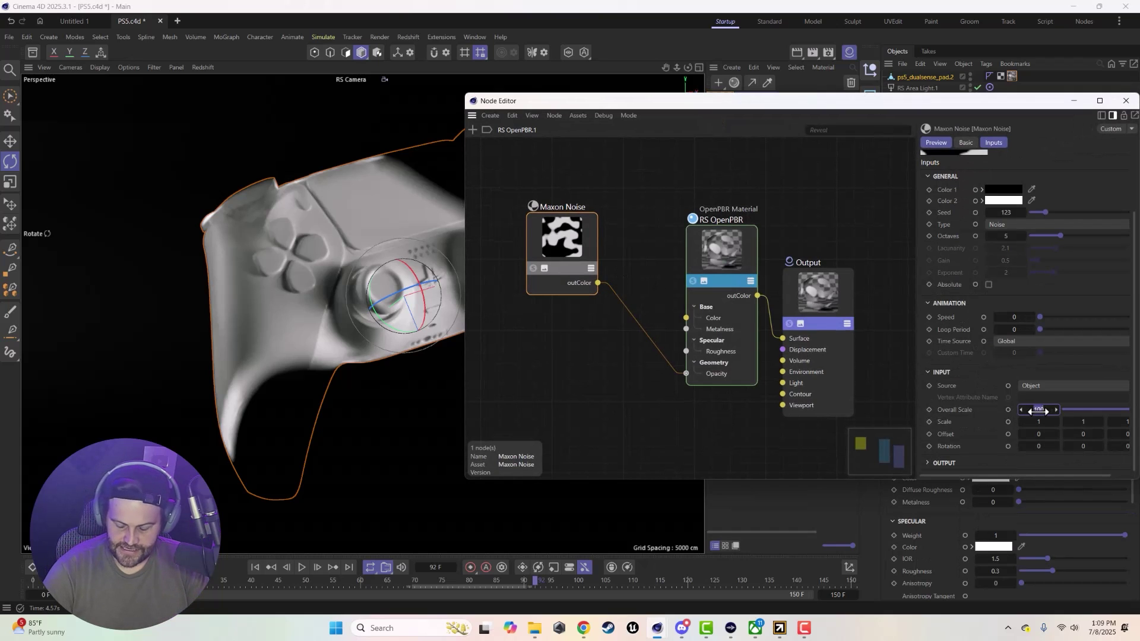
pyautogui.write('25')
pyautogui.press('Return')
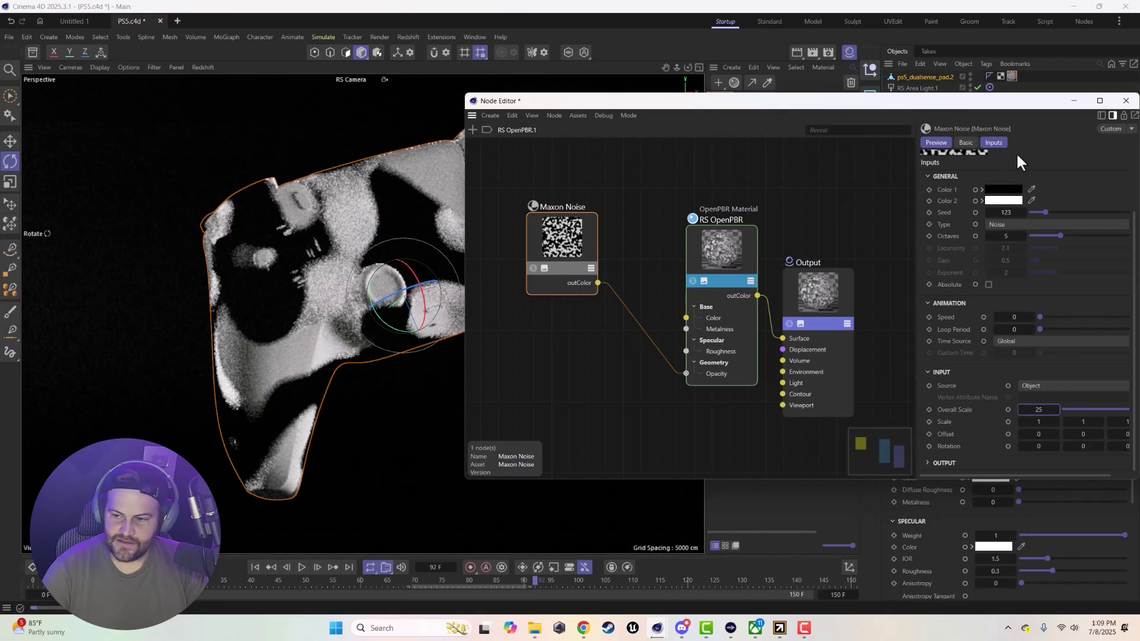
pyautogui.click(1125, 101)
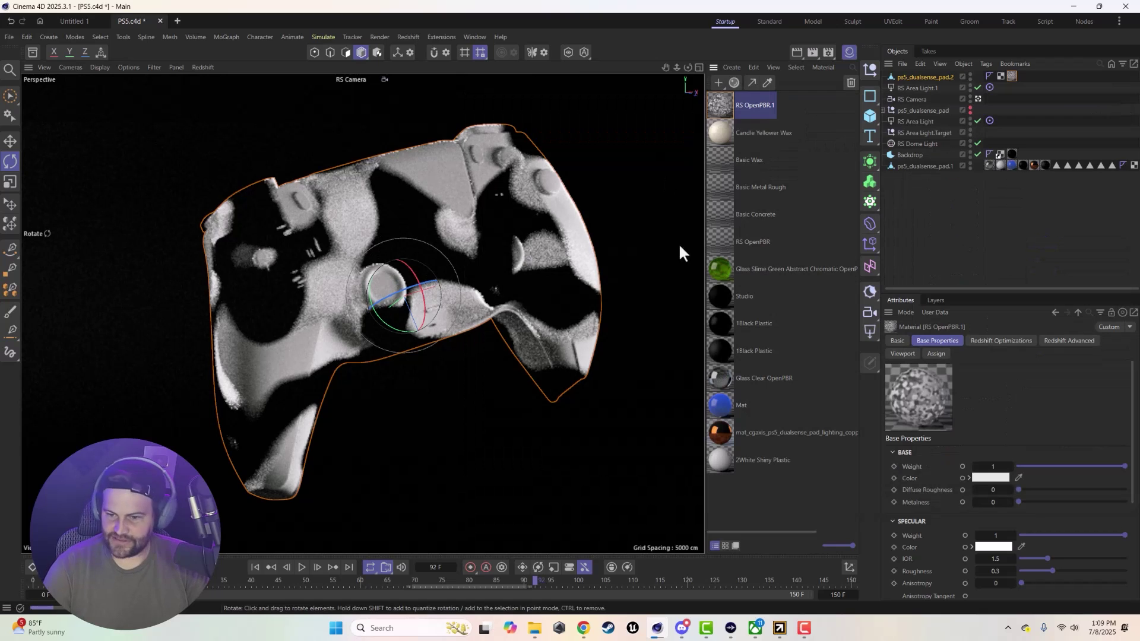
# Move the original controller above the duplicate in the object hierarchy and restart the live render
pyautogui.click(916, 167)
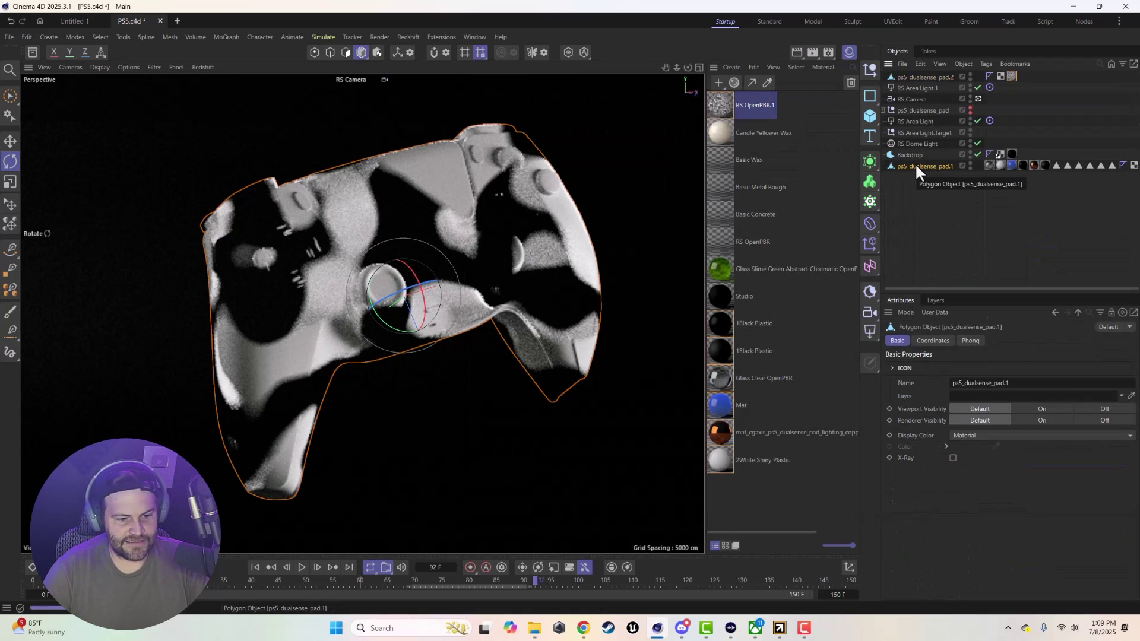
pyautogui.moveTo(915, 162); pyautogui.dragTo(906, 70)
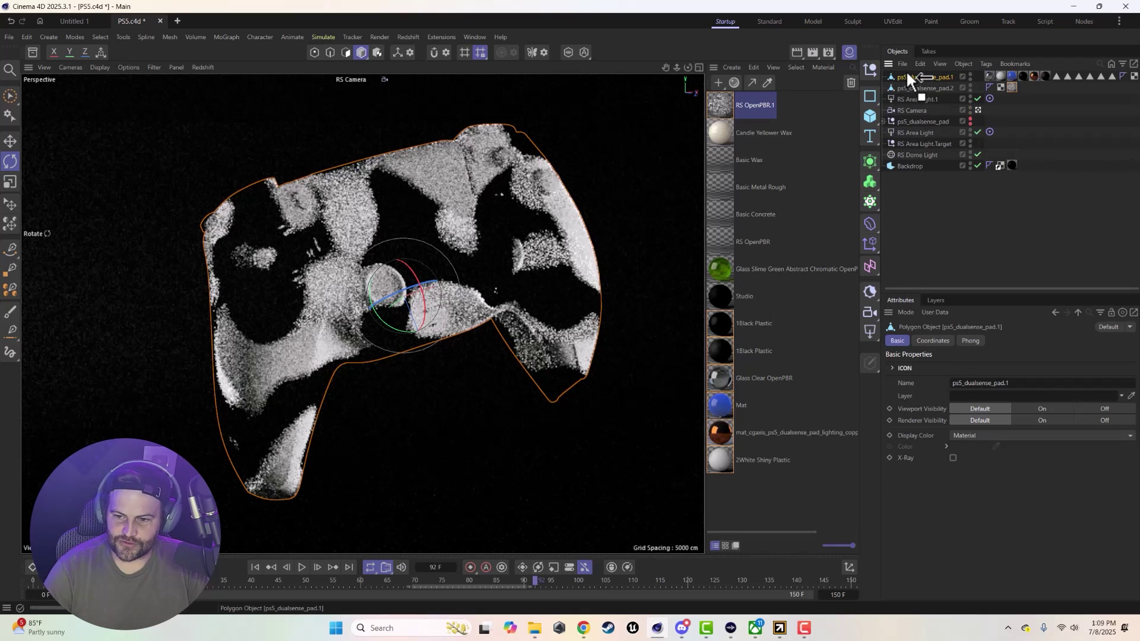
pyautogui.click(205, 69)
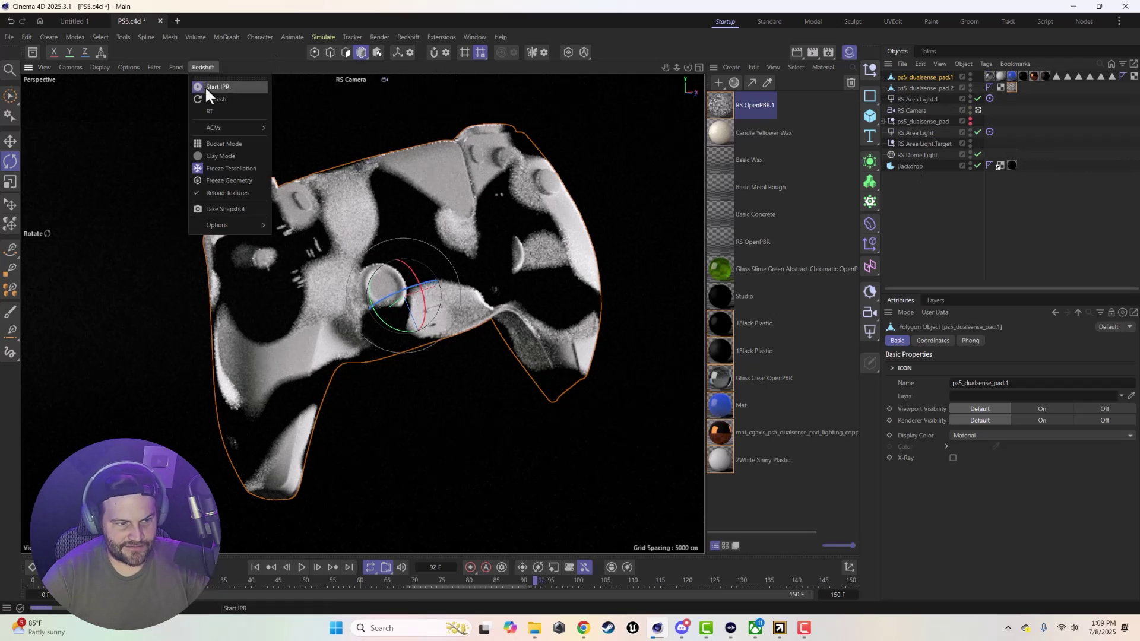
pyautogui.click(205, 86)
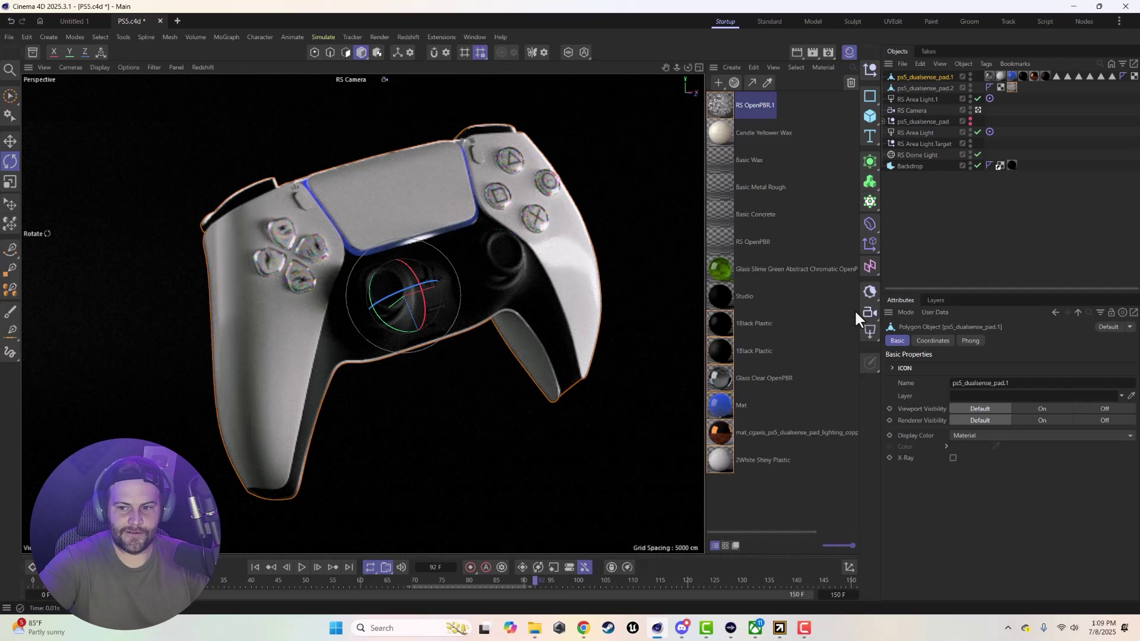
# Move the duplicate controller back above the original in the object hierarchy and refresh the live render
pyautogui.moveTo(917, 76); pyautogui.dragTo(918, 89)
pyautogui.click(920, 76)
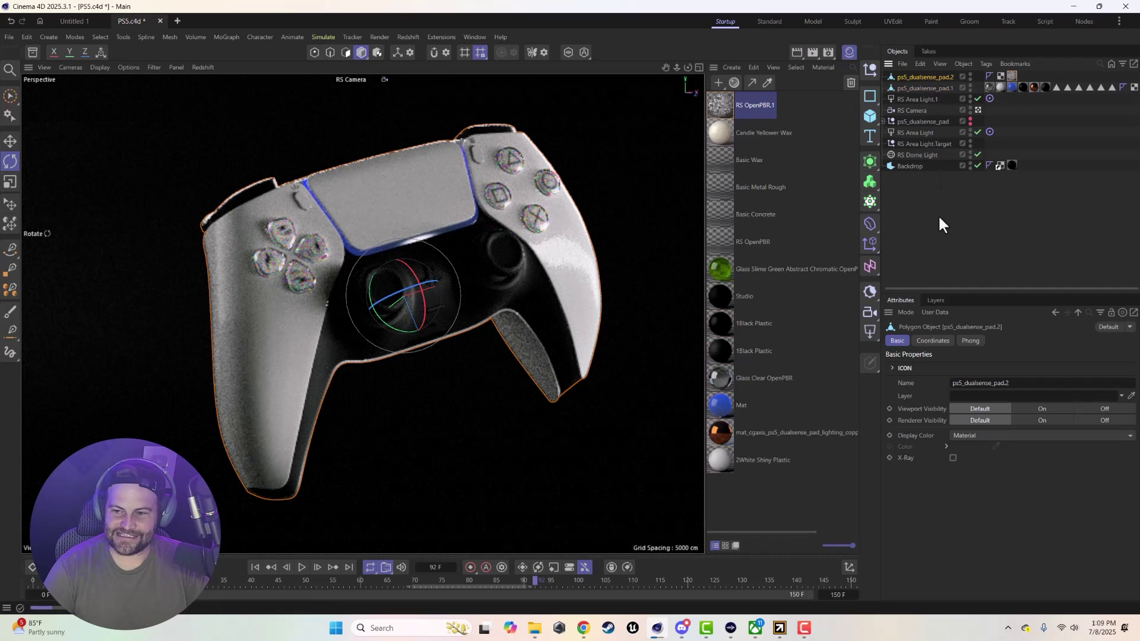
pyautogui.click(189, 68)
pyautogui.click(201, 98)
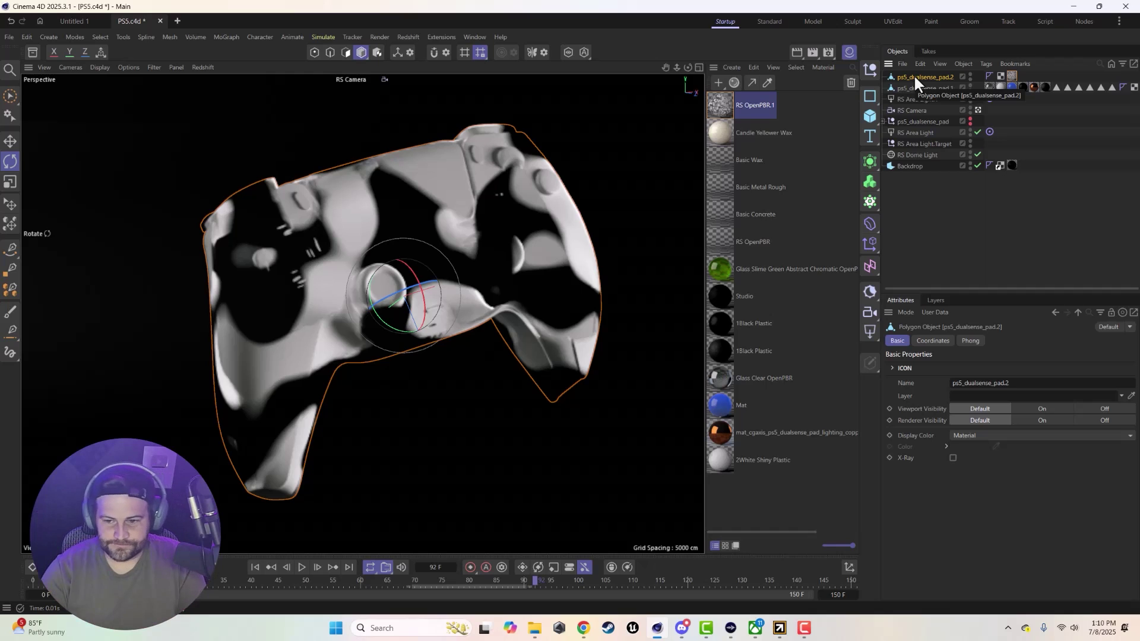
# Add a Thicken generator as parent of the duplicate controller, trying a thickness of 0.0001 cm before setting 0.001 cm
pyautogui.click(871, 160)
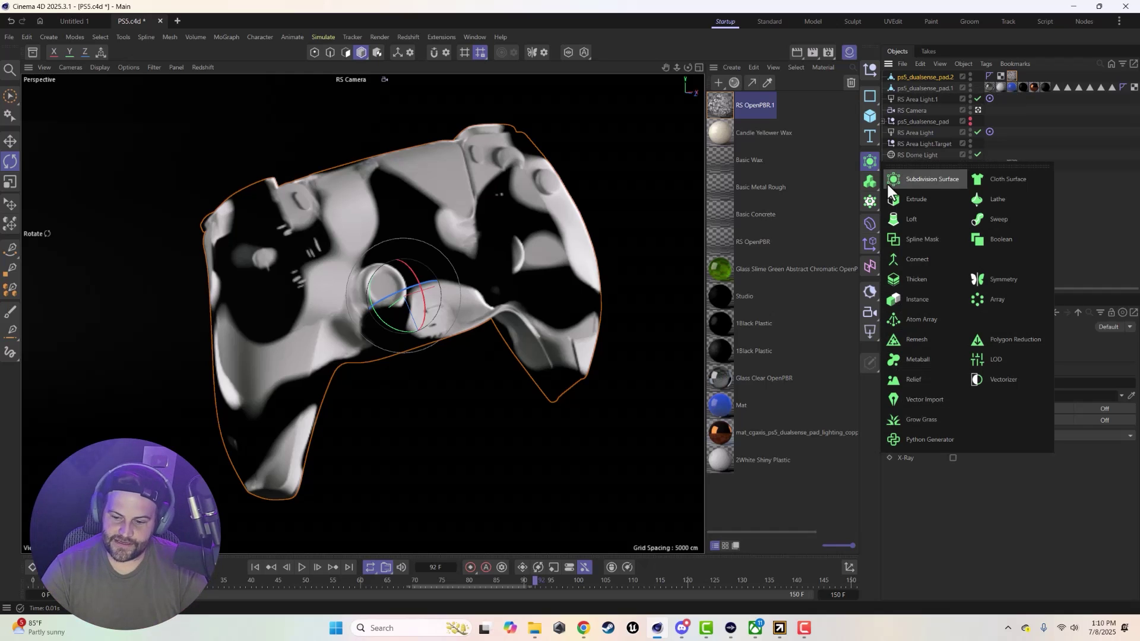
pyautogui.click(920, 279)
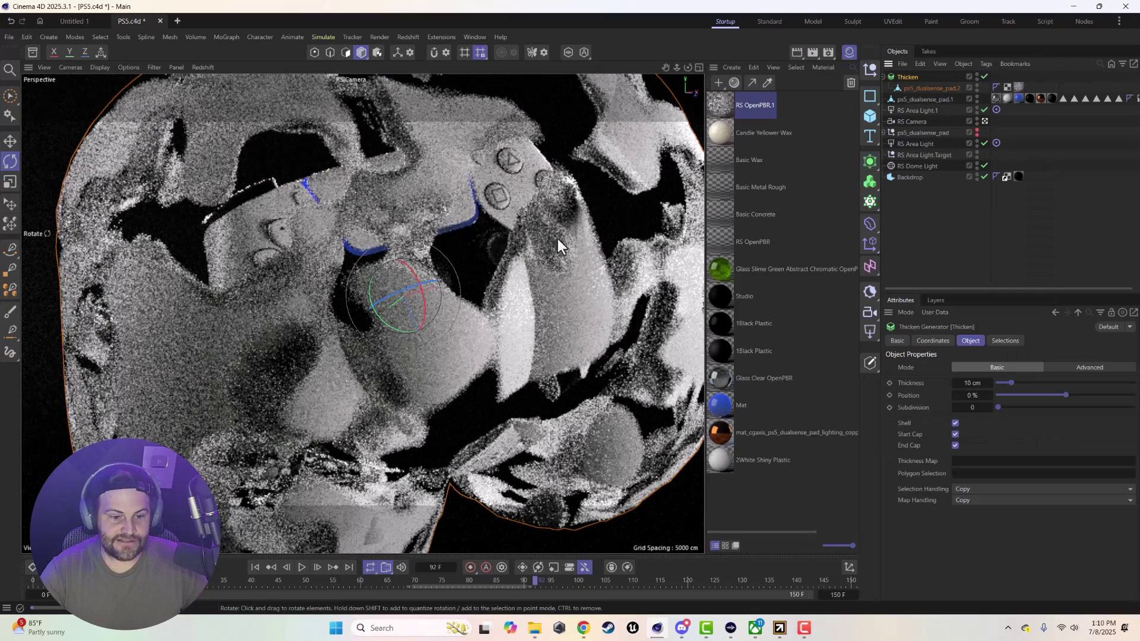
pyautogui.click(971, 384)
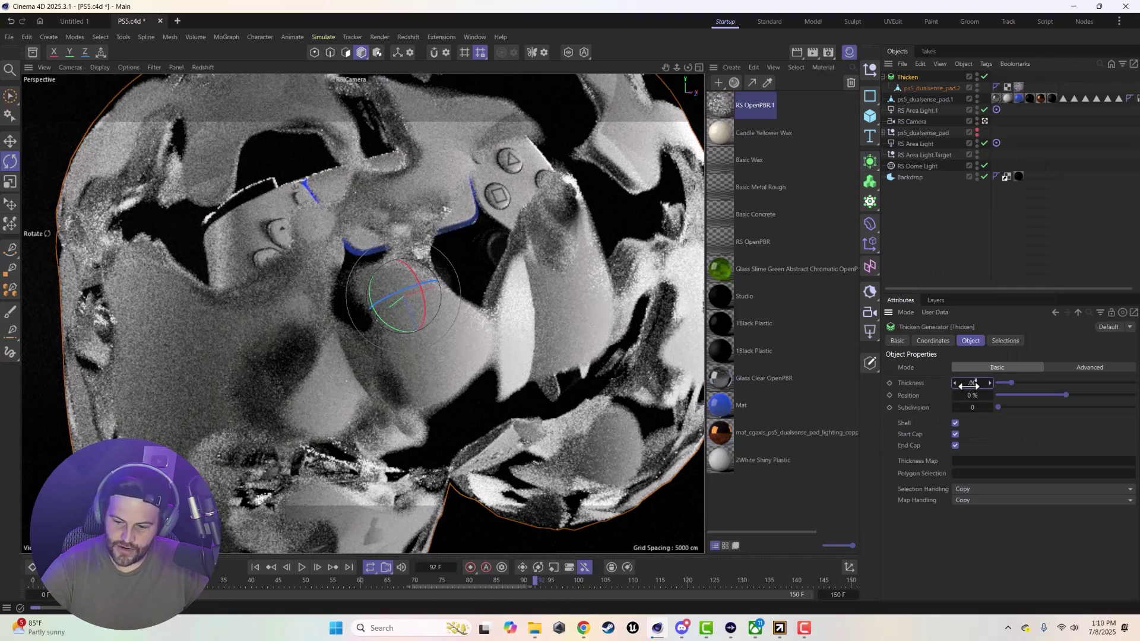
pyautogui.write('0.0001')
pyautogui.press('Return')
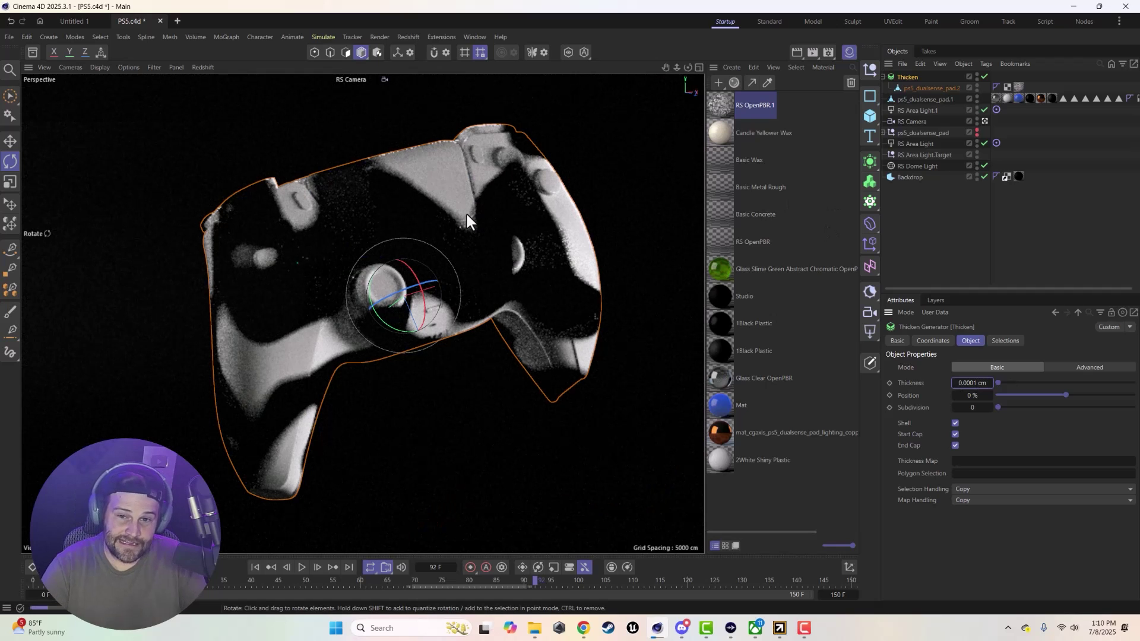
pyautogui.click(971, 383)
pyautogui.press('BackSpace')
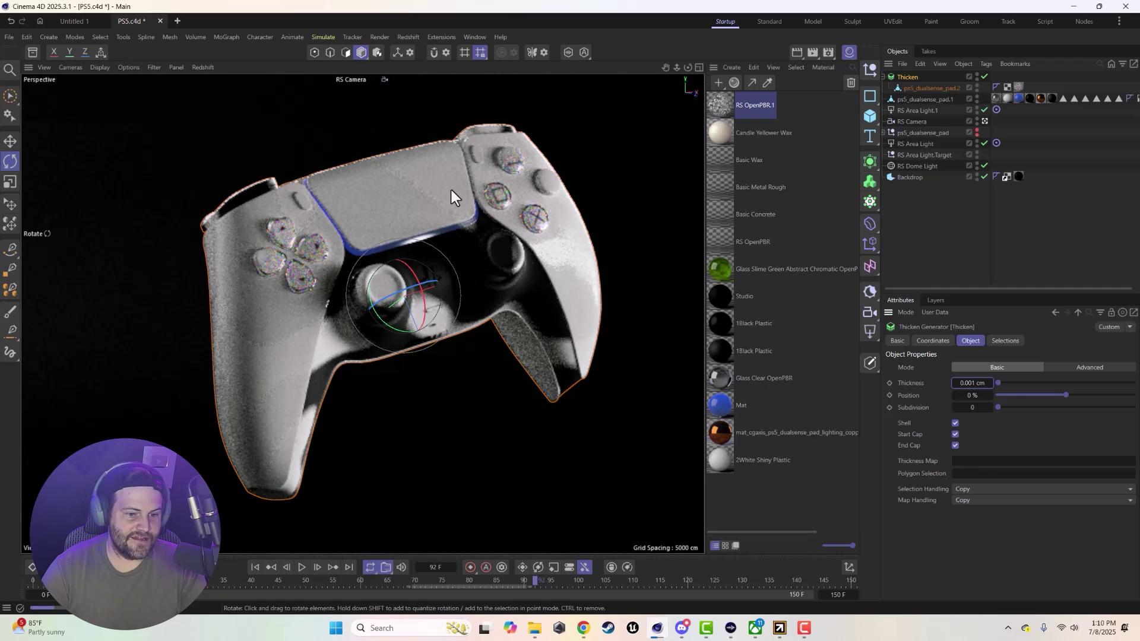
# Set the RS OpenPBR.1 material's base color to red in its node graph and close the graph
pyautogui.click(718, 107)
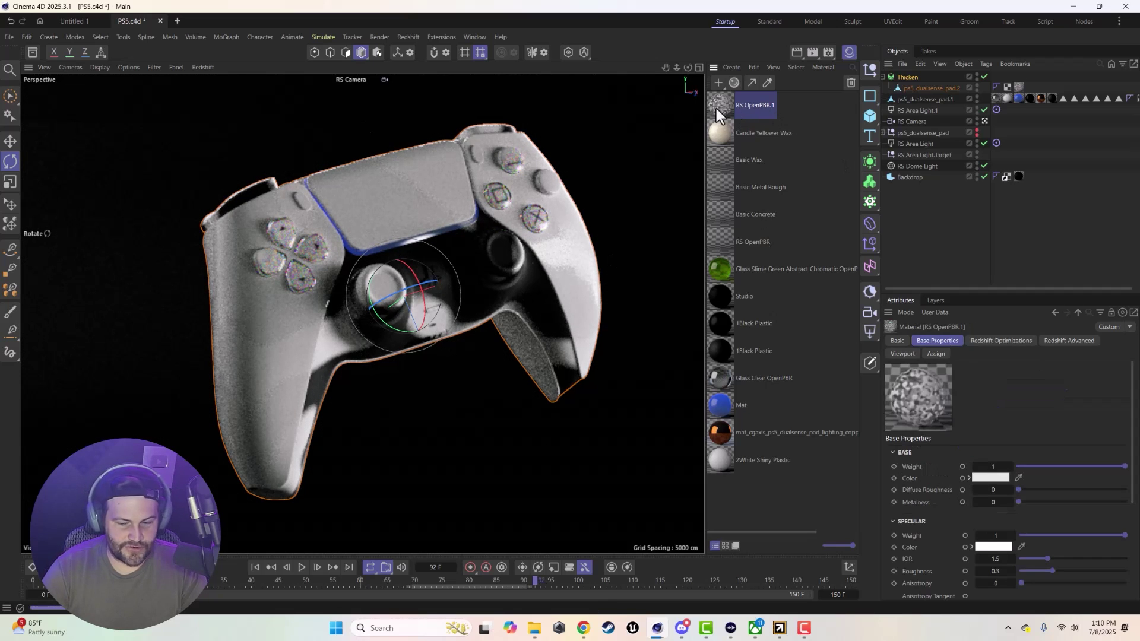
pyautogui.doubleClick(716, 108)
pyautogui.click(724, 255)
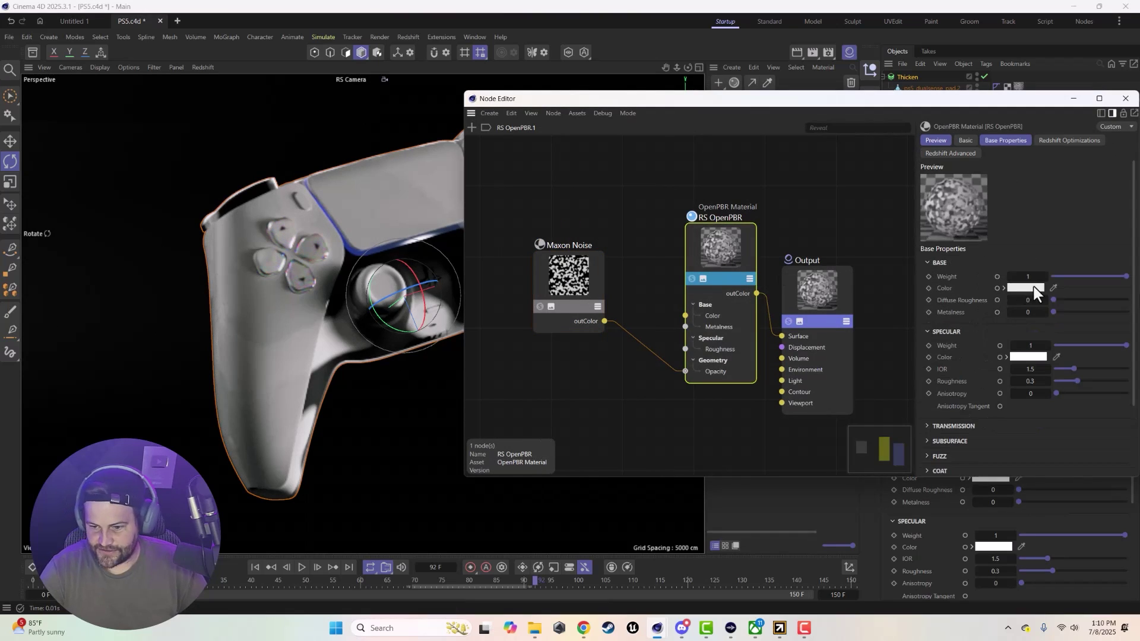
pyautogui.click(1034, 288)
pyautogui.click(969, 346)
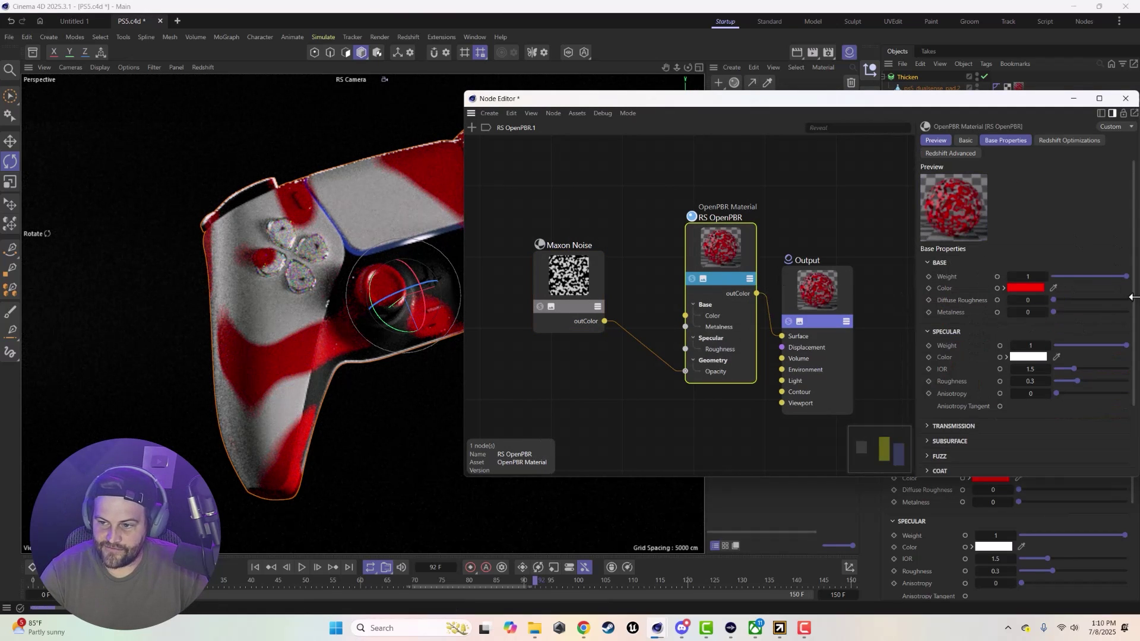
pyautogui.click(1125, 98)
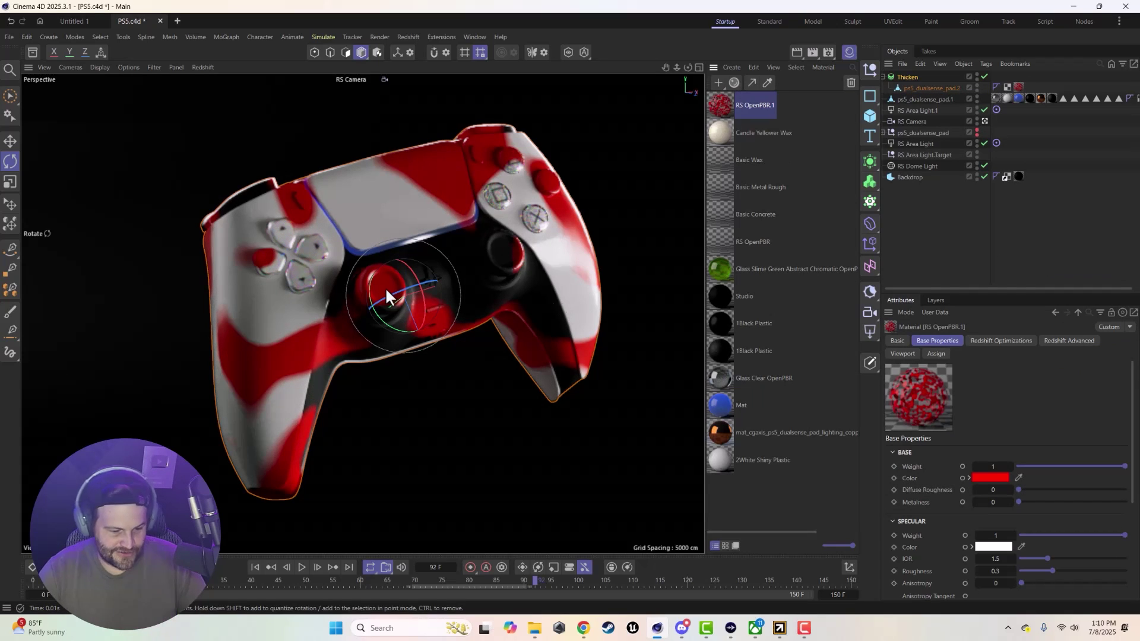
# Examine the red noise-masked layer up close on the controller and the Maxon Noise node driving the material's opacity
pyautogui.scroll(10, 337, 180)
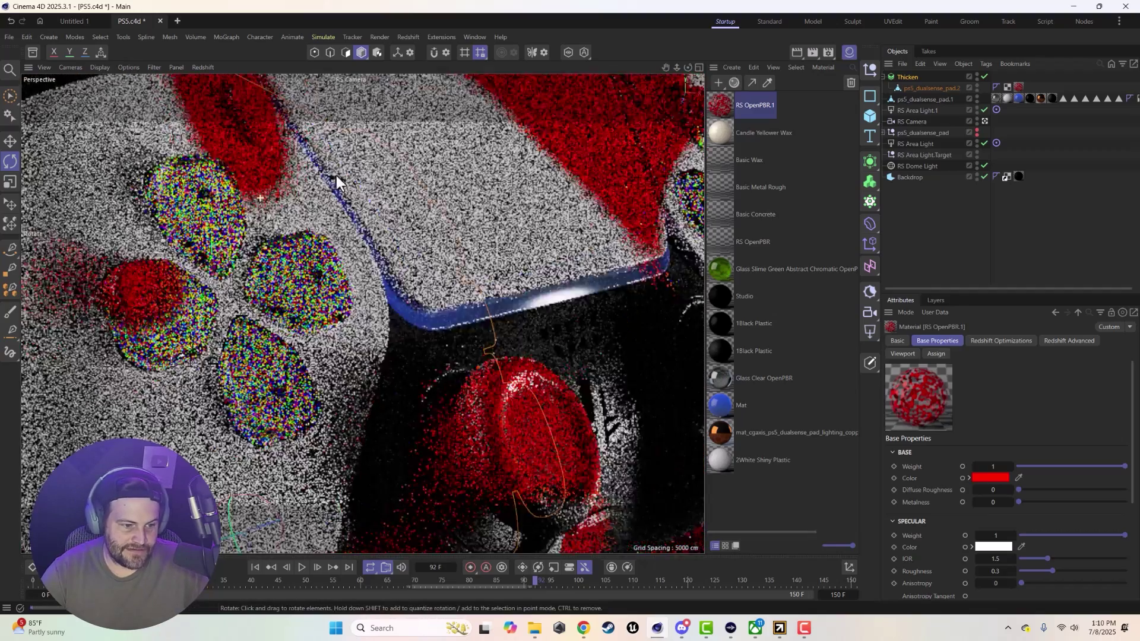
pyautogui.scroll(5, 336, 175)
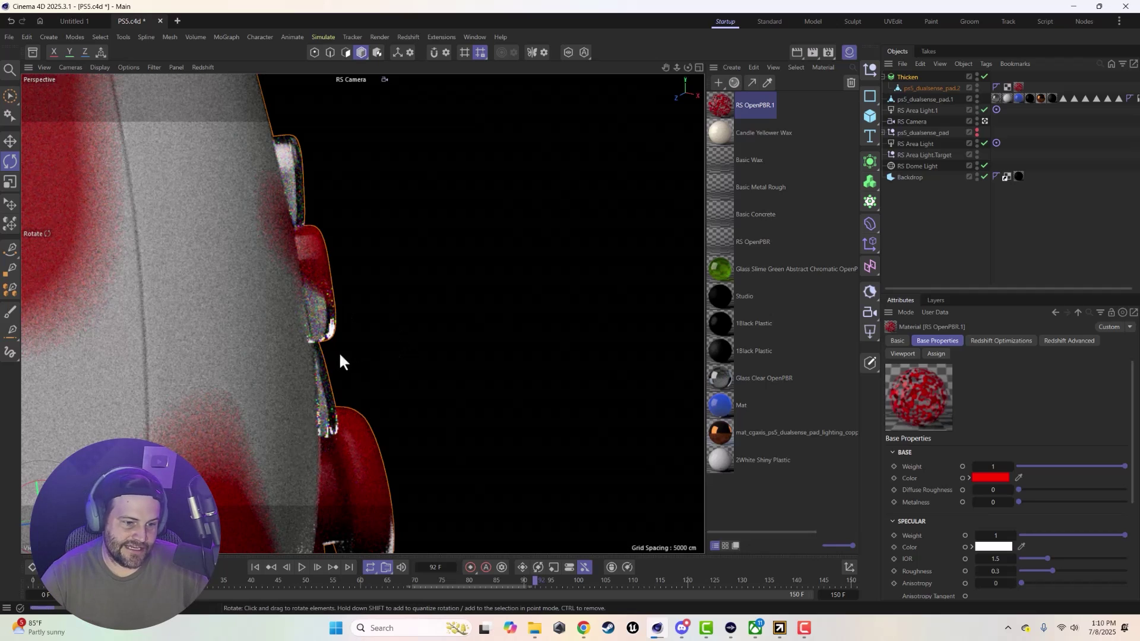
pyautogui.scroll(-15, 315, 359)
pyautogui.press('f')
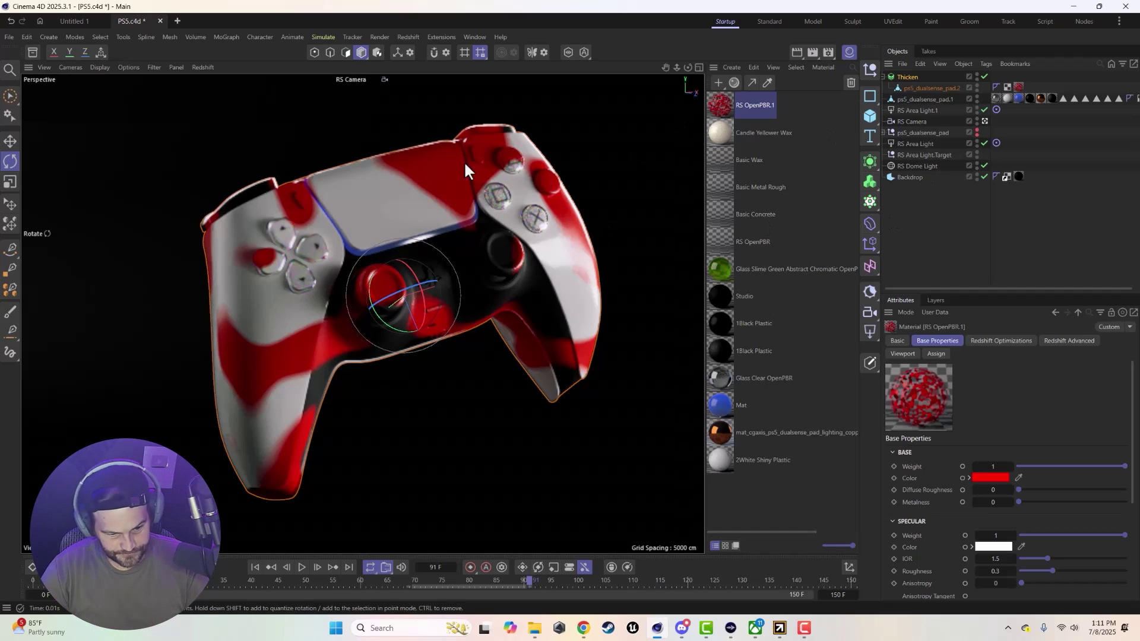
pyautogui.doubleClick(722, 110)
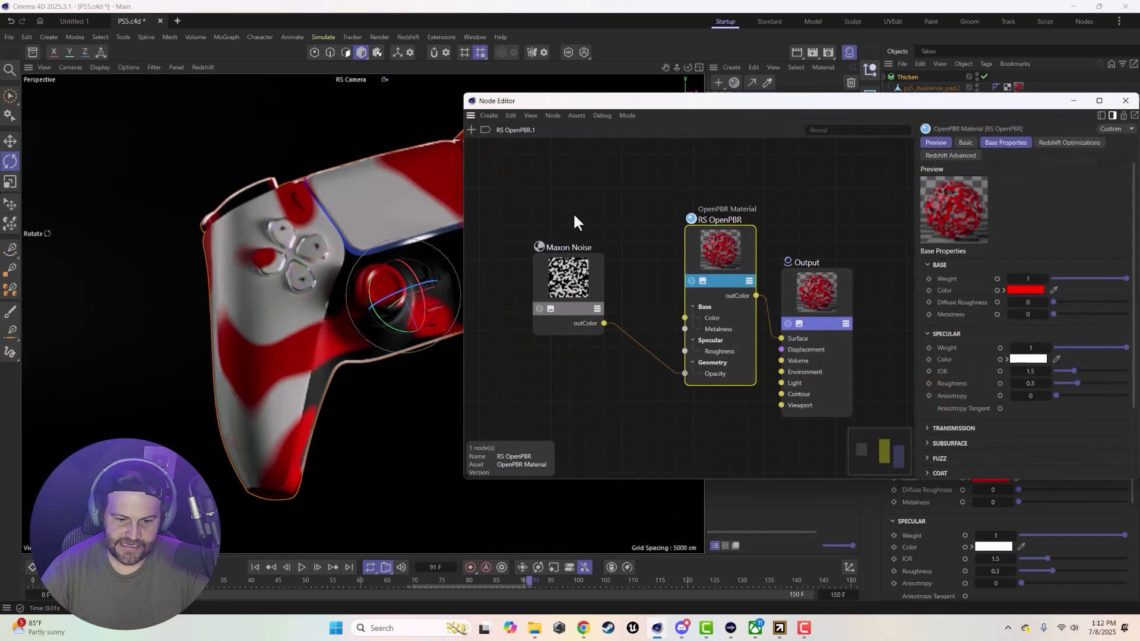
pyautogui.moveTo(572, 273); pyautogui.dragTo(590, 272)
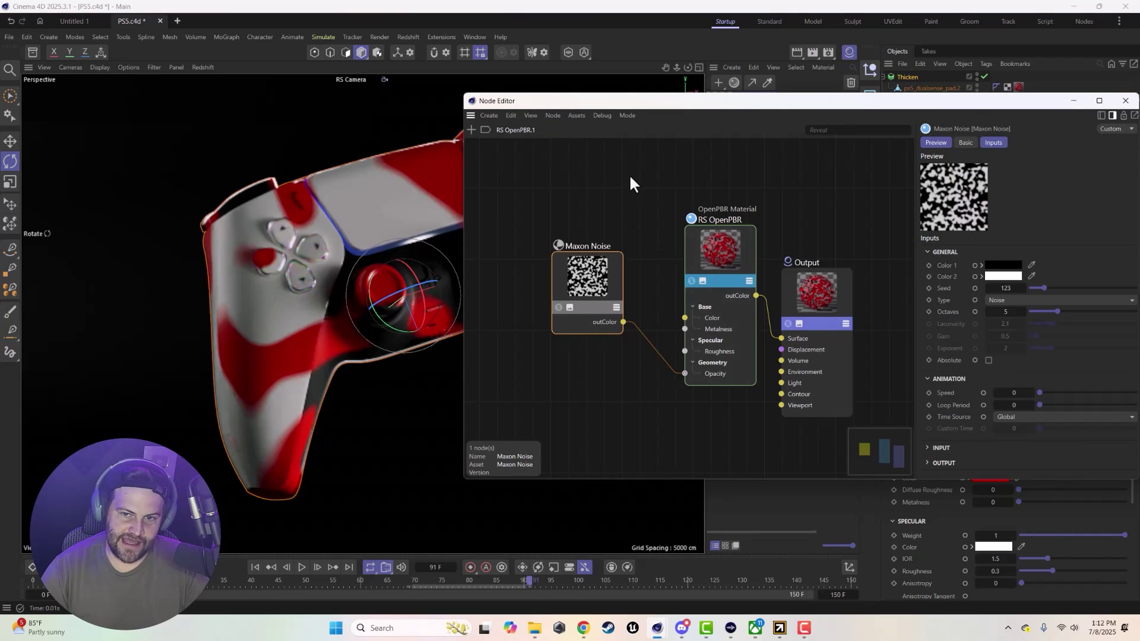
pyautogui.moveTo(629, 174); pyautogui.dragTo(584, 289)
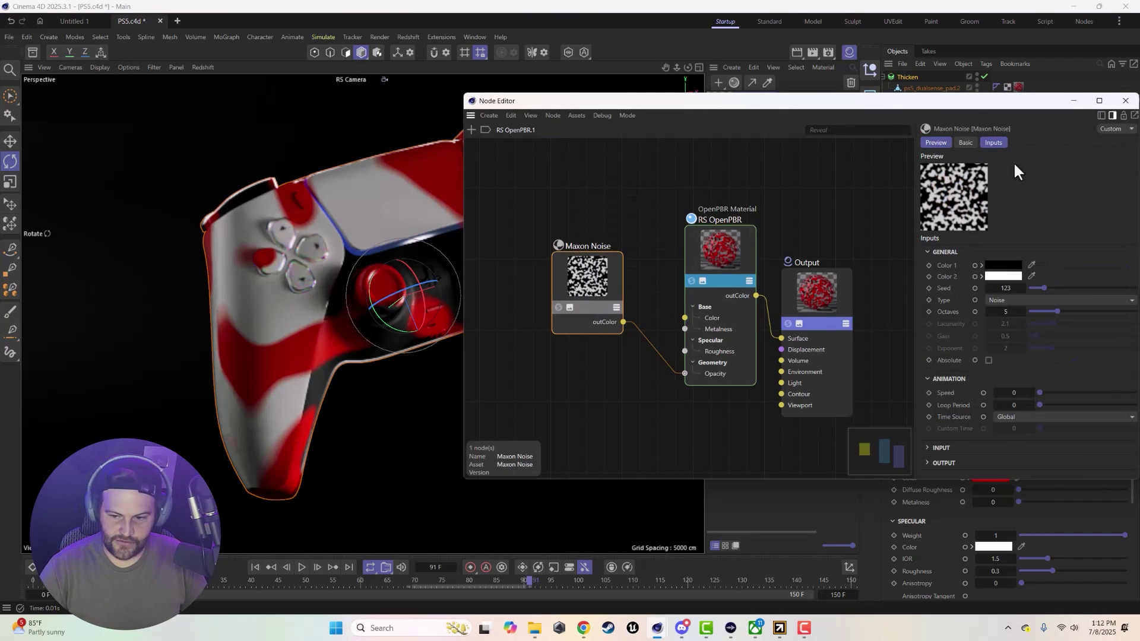
pyautogui.click(1126, 100)
# Add the Mermaid material from the Redshift Materials library to the scene's materials and close the library
pyautogui.click(734, 81)
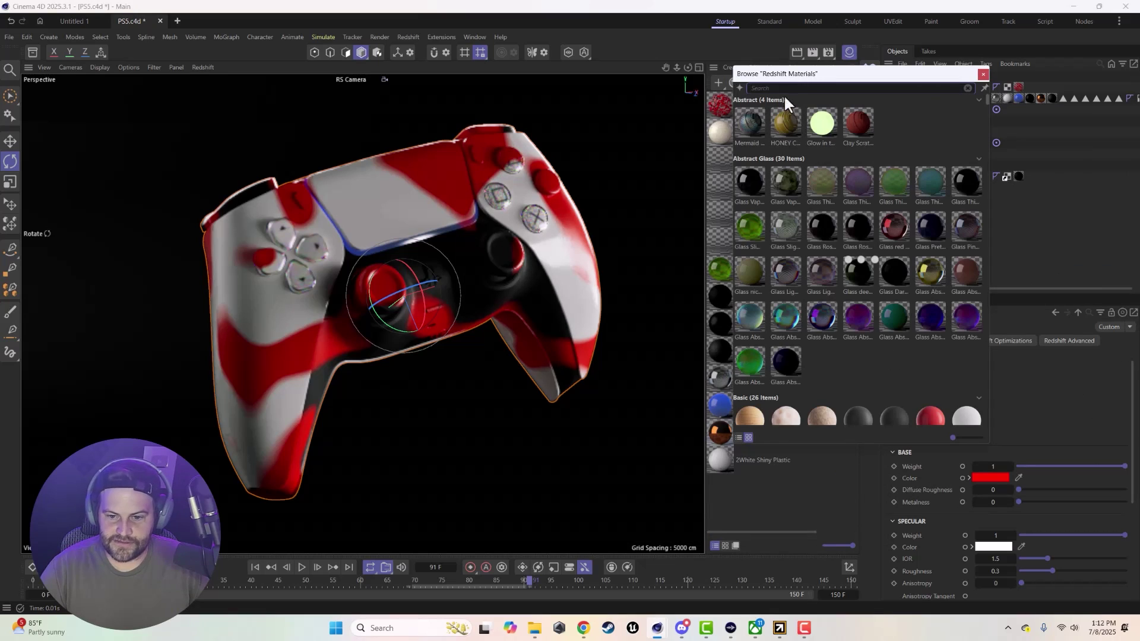
pyautogui.moveTo(756, 116); pyautogui.dragTo(754, 507)
pyautogui.click(983, 74)
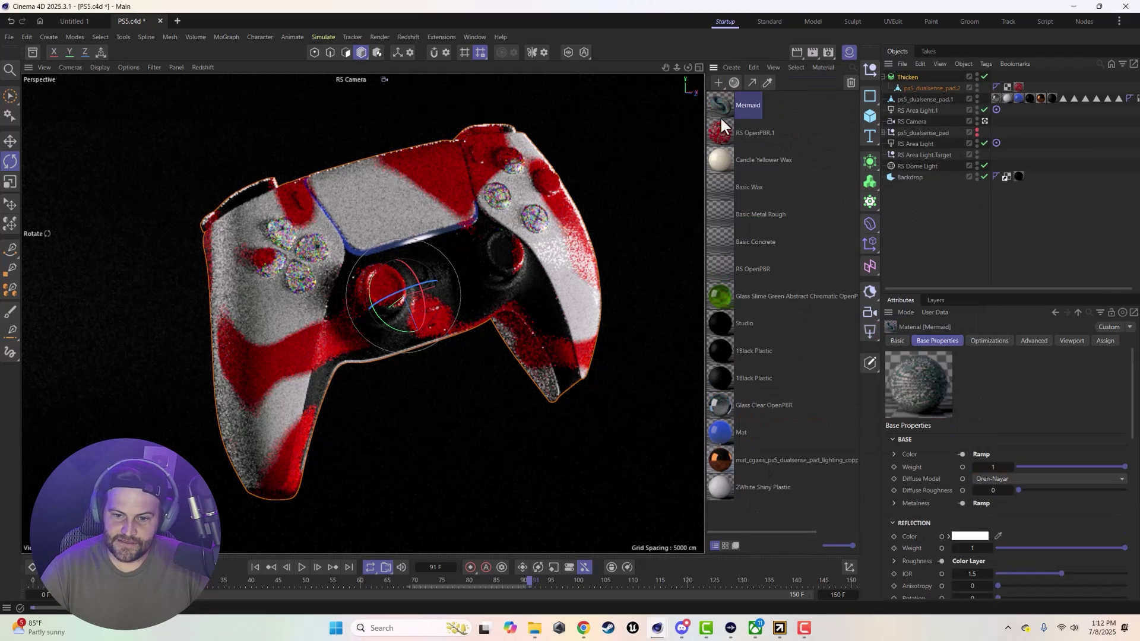
# Assign the Mermaid material to the Thicken generator and delete the red material tag from the duplicate controller
pyautogui.moveTo(721, 119); pyautogui.dragTo(1017, 75)
pyautogui.click(1020, 85)
pyautogui.press('Delete')
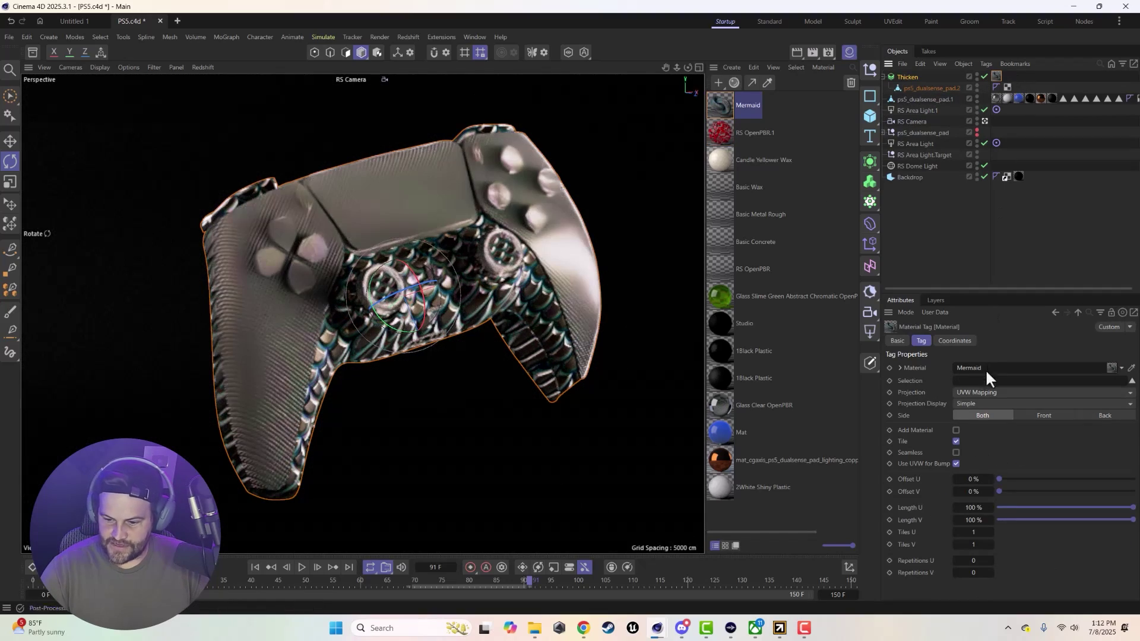
# Set the Mermaid material tag's projection to Cubic and its U and V tiles to 20
pyautogui.click(985, 392)
pyautogui.click(983, 426)
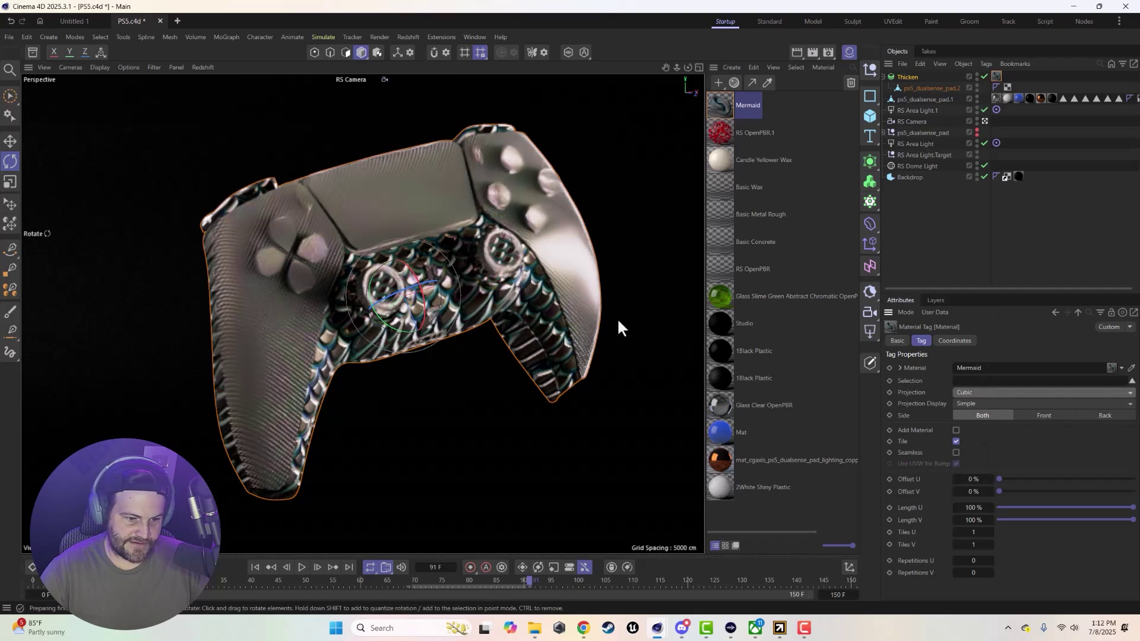
pyautogui.click(974, 532)
pyautogui.write('20')
pyautogui.press('Tab')
pyautogui.write('20')
pyautogui.press('Return')
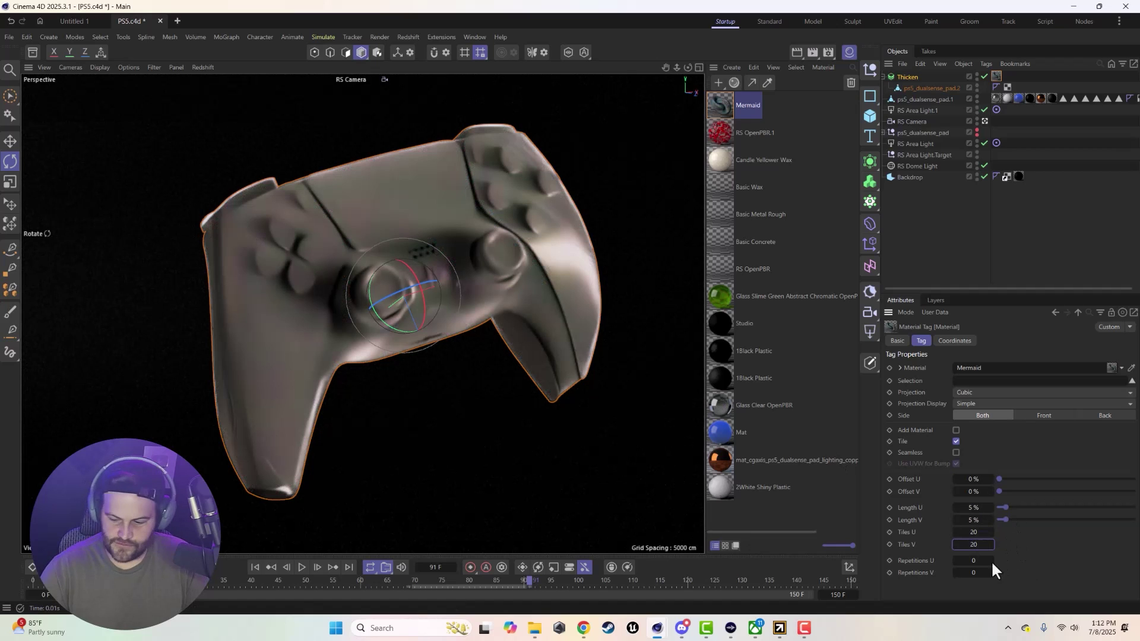
# Set both the U and V tiles of the Mermaid material tag to 10
pyautogui.click(974, 532)
pyautogui.write('10')
pyautogui.press('Tab')
pyautogui.write('10')
pyautogui.press('Return')
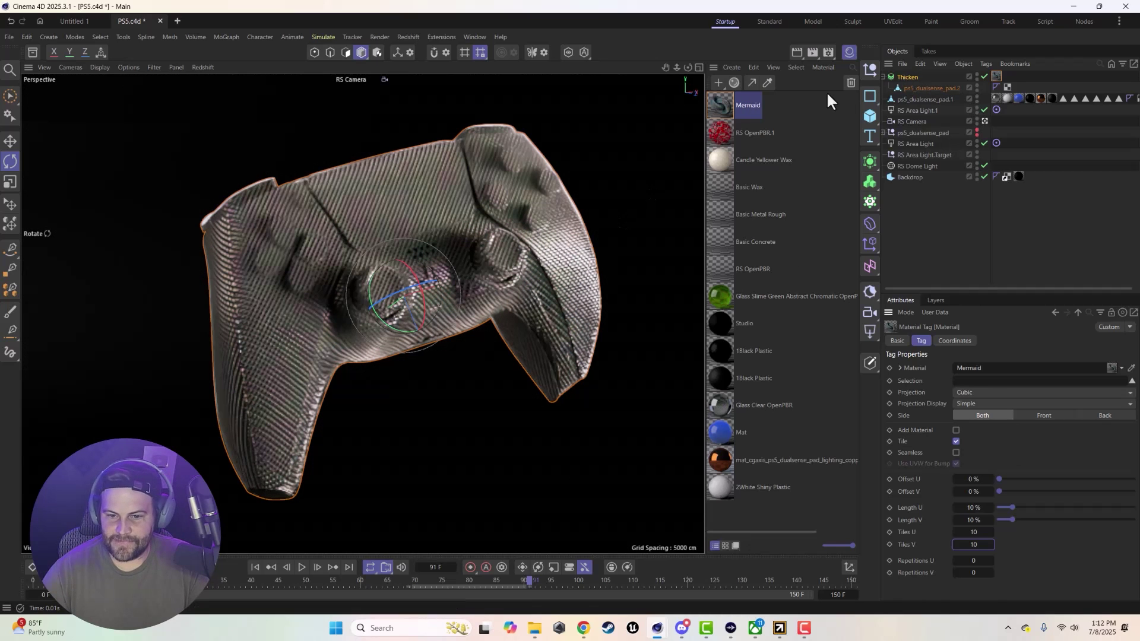
# Open the Mermaid material's node graph and automatically arrange all of its nodes
pyautogui.doubleClick(718, 103)
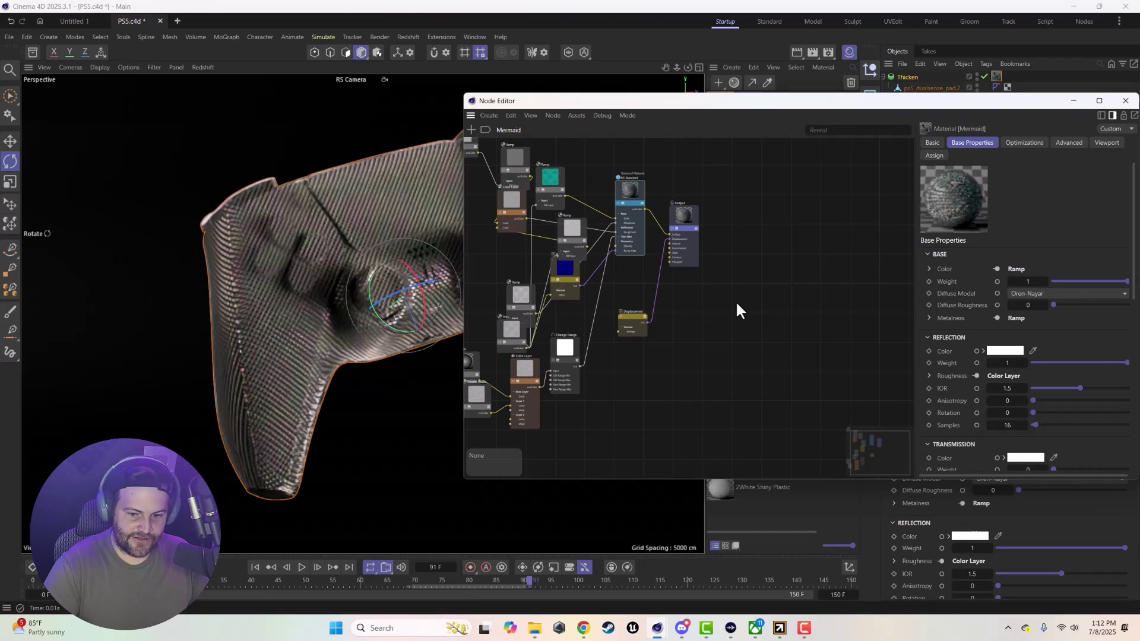
pyautogui.hotkey('ctrl', 'a')
pyautogui.click(530, 115)
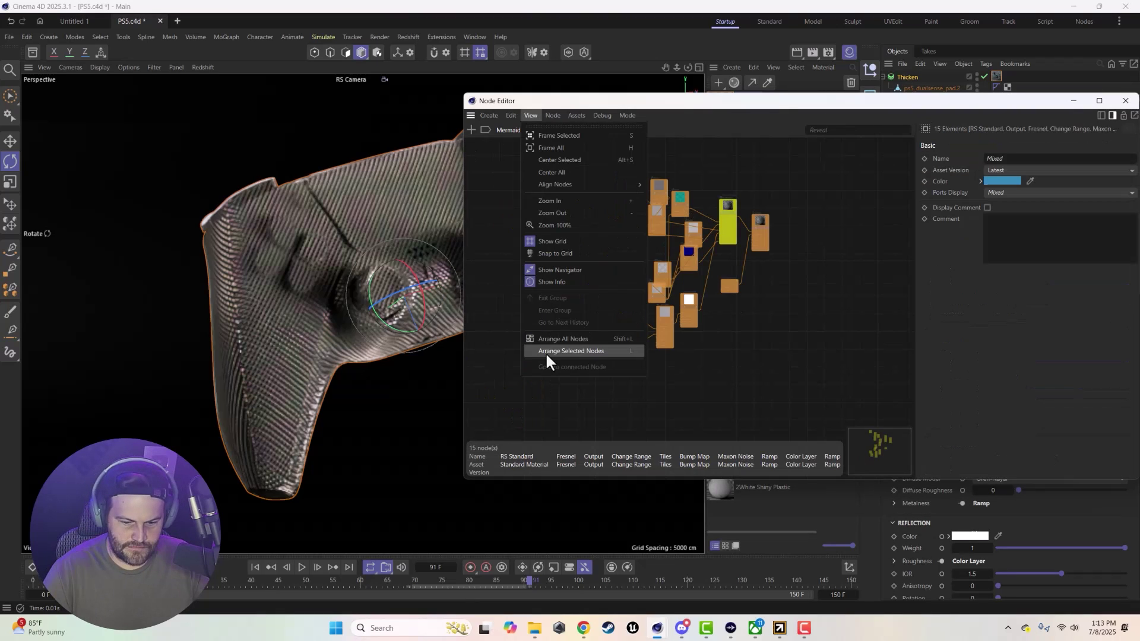
pyautogui.click(546, 339)
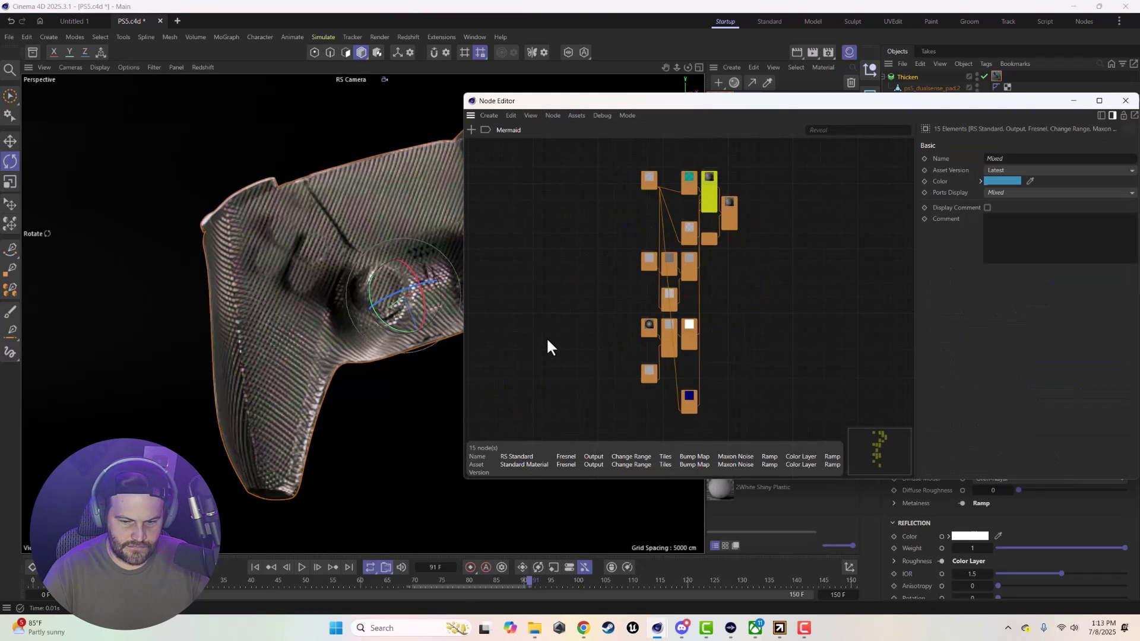
pyautogui.click(612, 320)
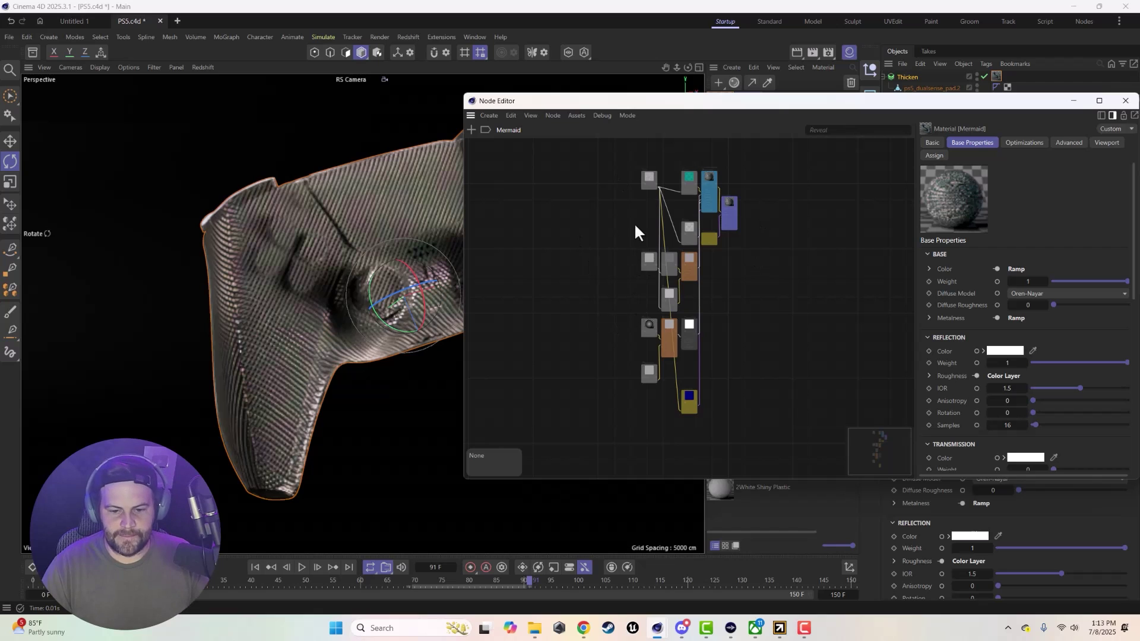
# Move the RS Standard and Output nodes away from the other nodes to make room in the Mermaid graph
pyautogui.scroll(6, 696, 248)
pyautogui.scroll(-5, 672, 316)
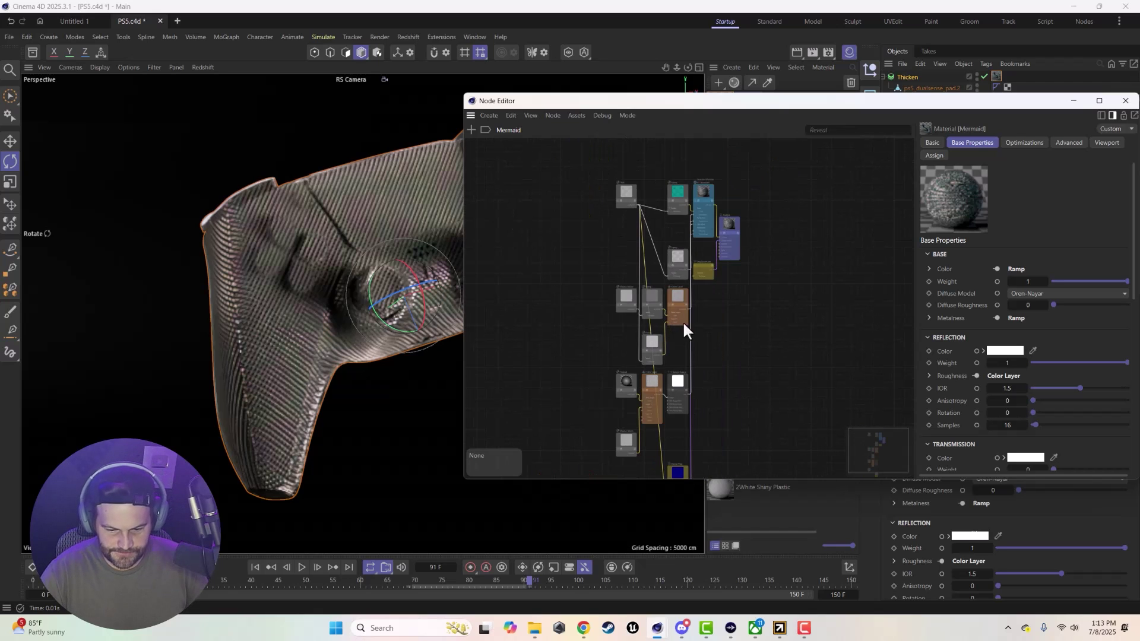
pyautogui.scroll(5, 699, 344)
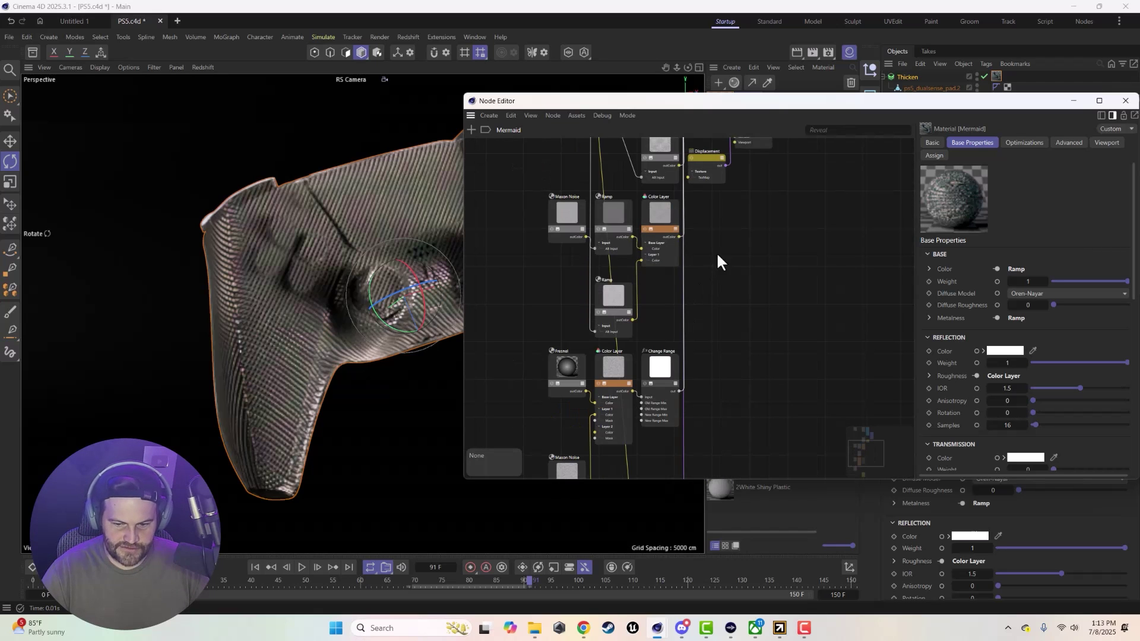
pyautogui.scroll(5, 716, 252)
pyautogui.moveTo(843, 146); pyautogui.dragTo(800, 253)
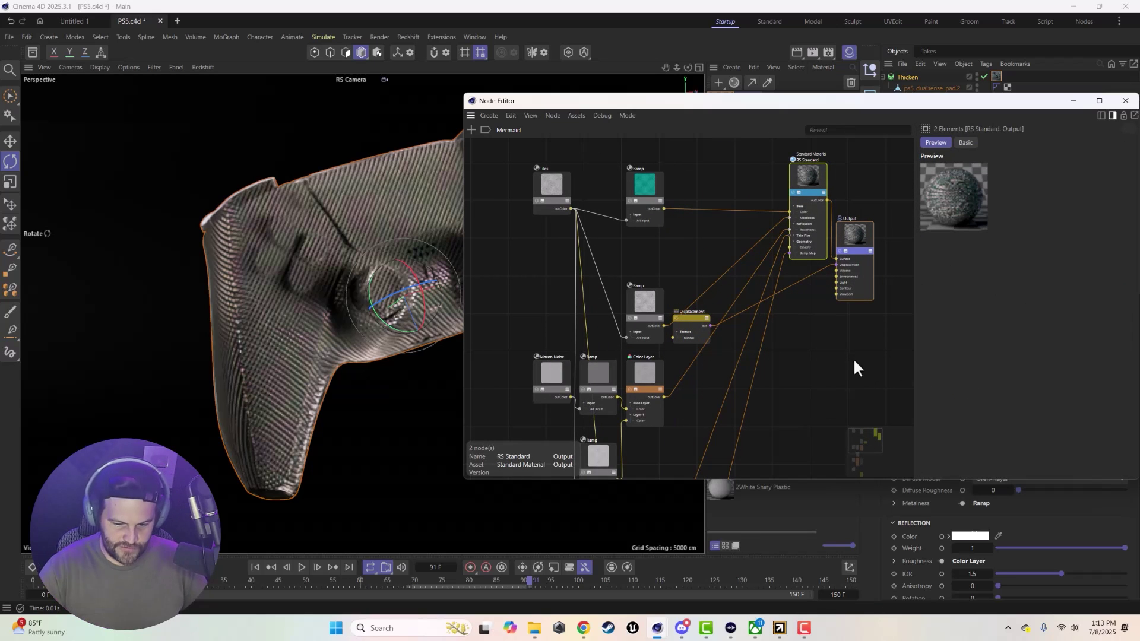
pyautogui.click(805, 369)
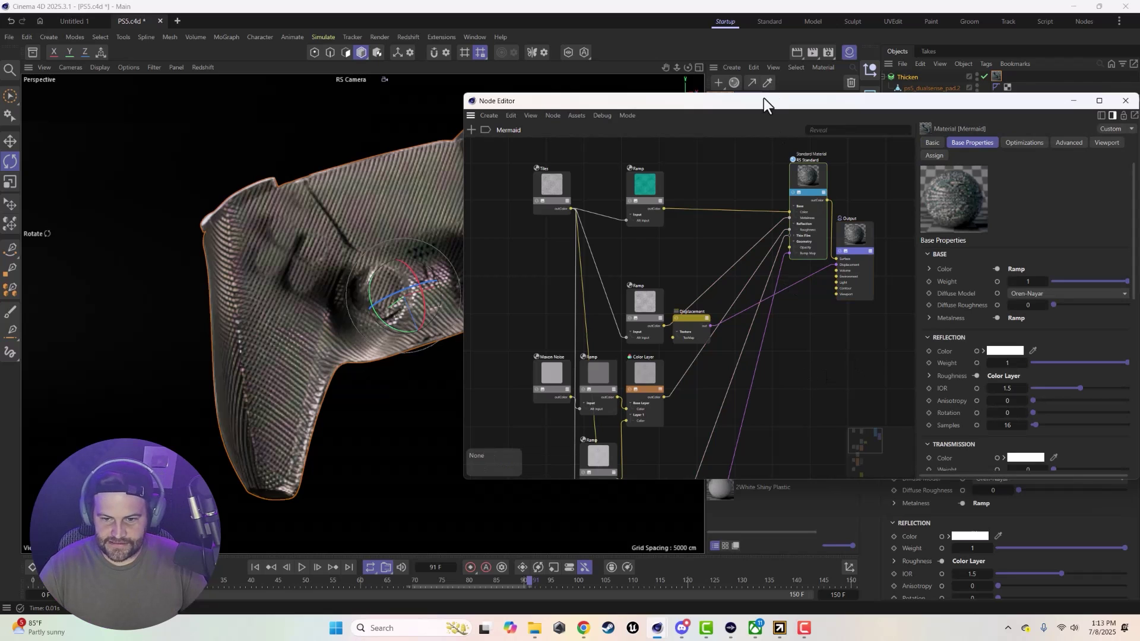
# Copy the Maxon Noise node from RS OpenPBR.1 into the Mermaid graph and connect it to the RS Standard's opacity
pyautogui.moveTo(763, 98); pyautogui.dragTo(696, 270)
pyautogui.click(716, 141)
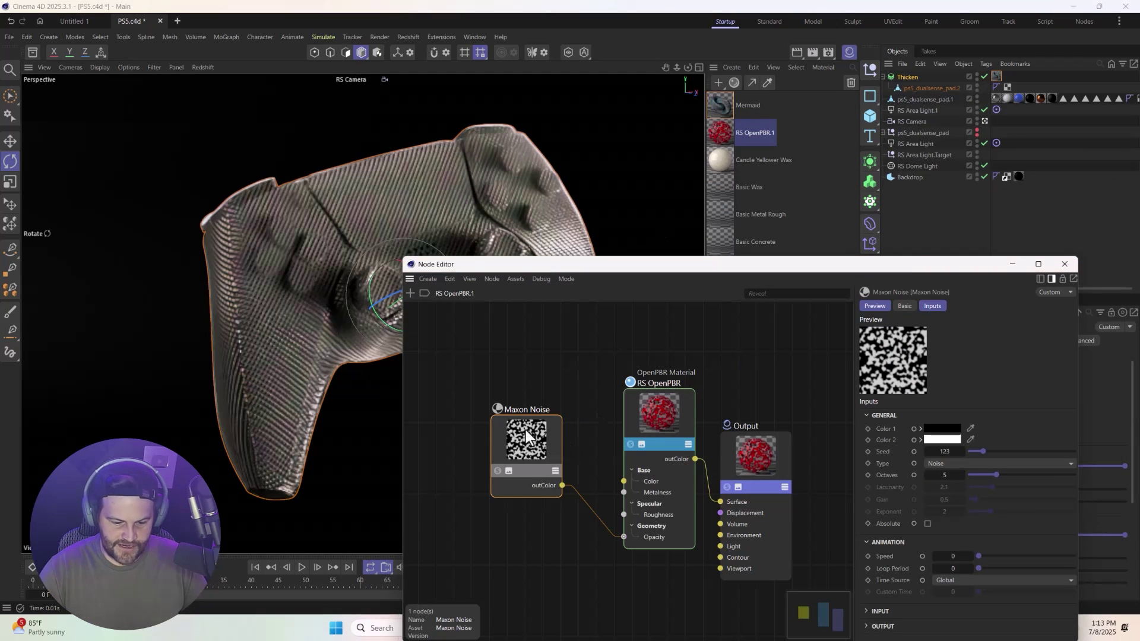
pyautogui.click(722, 108)
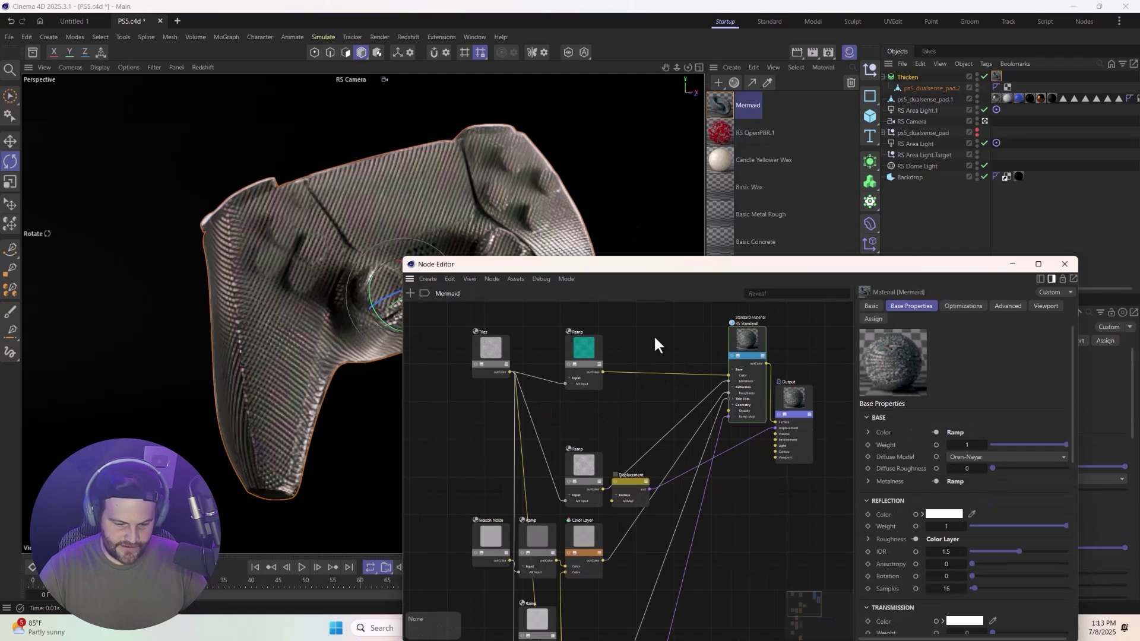
pyautogui.moveTo(635, 475); pyautogui.dragTo(648, 430)
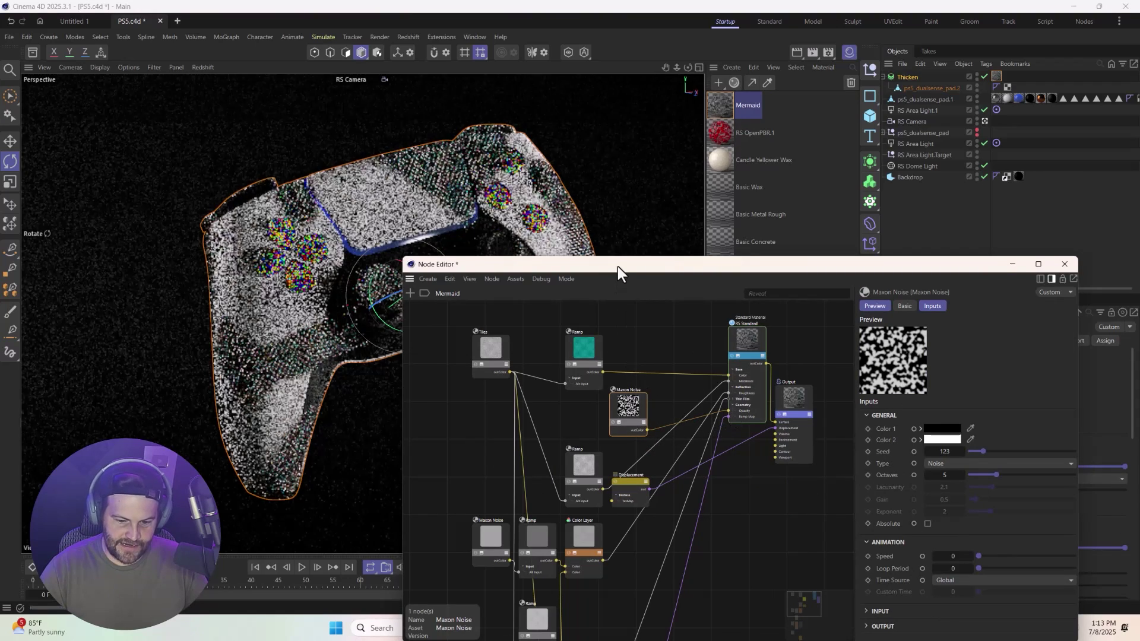
pyautogui.moveTo(617, 266); pyautogui.dragTo(719, 280)
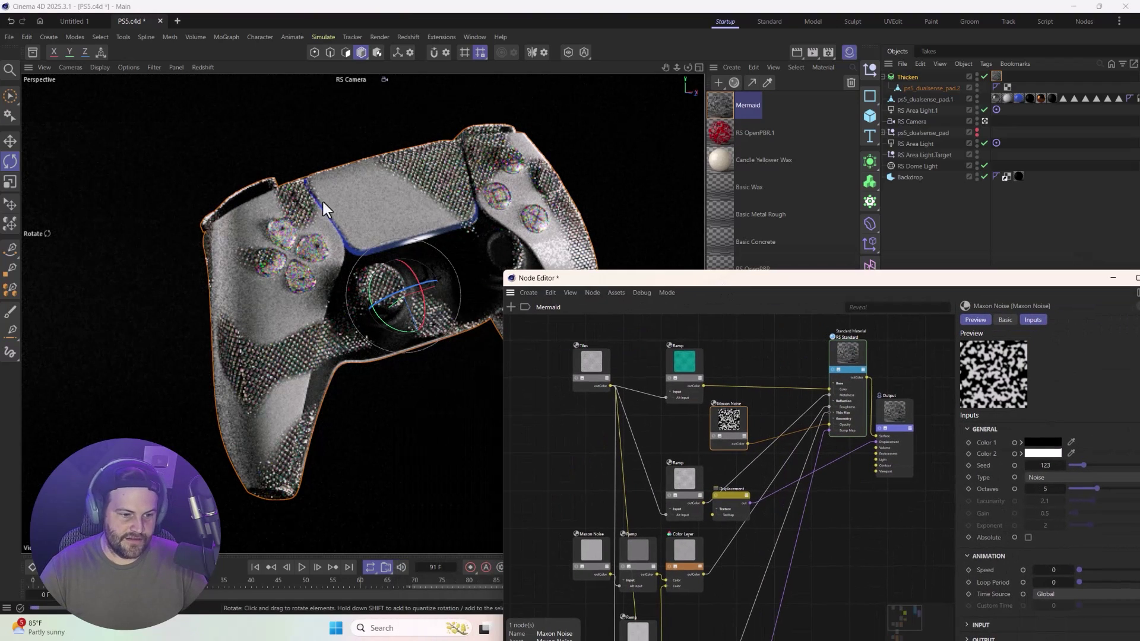
# Change the noise type of the Maxon Noise node that masks Mermaid's opacity to Turbulence
pyautogui.moveTo(730, 284); pyautogui.dragTo(238, 351)
pyautogui.click(585, 543)
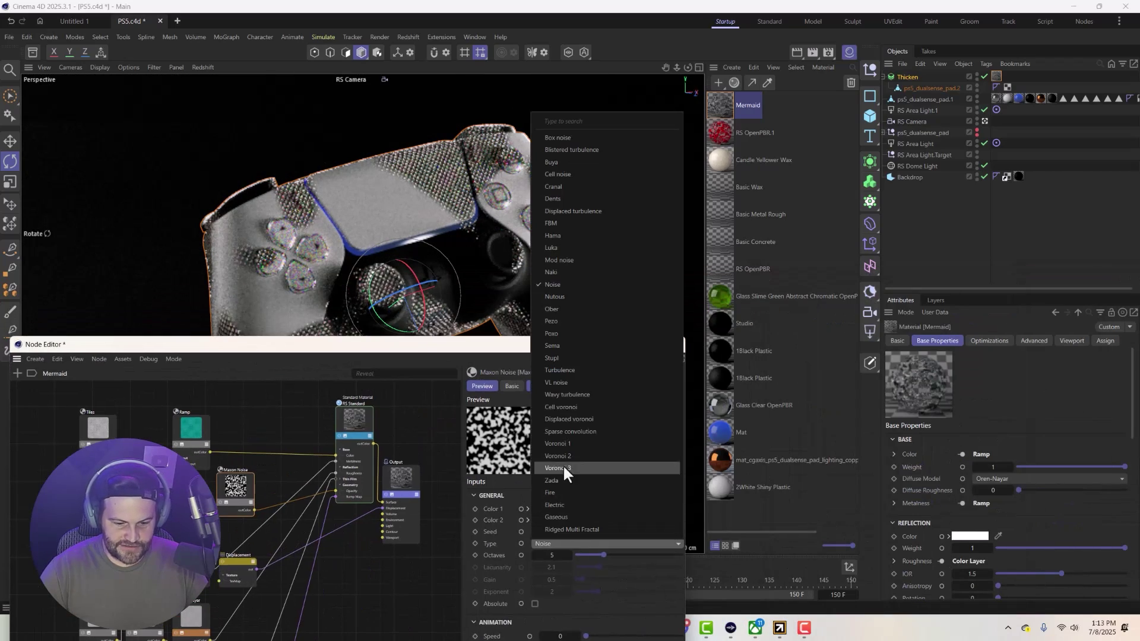
pyautogui.click(558, 370)
pyautogui.moveTo(372, 348); pyautogui.dragTo(749, 127)
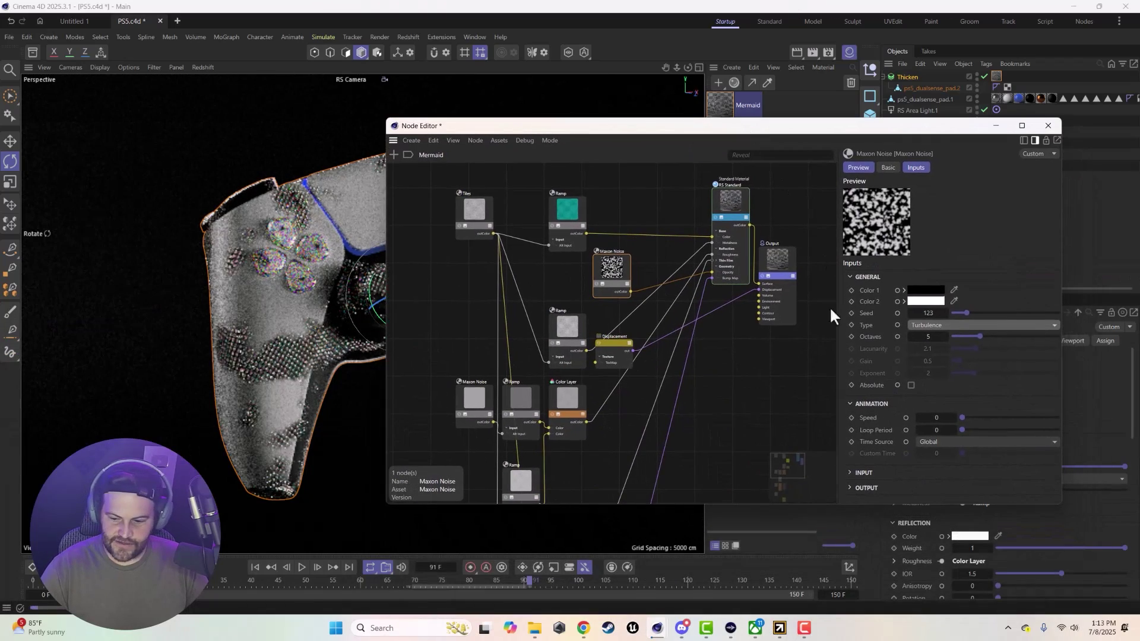
# Set the masking Maxon Noise's X scale to 235 and its overall scale to 11.98, and uncover the render
pyautogui.click(859, 473)
pyautogui.scroll(-3, 890, 452)
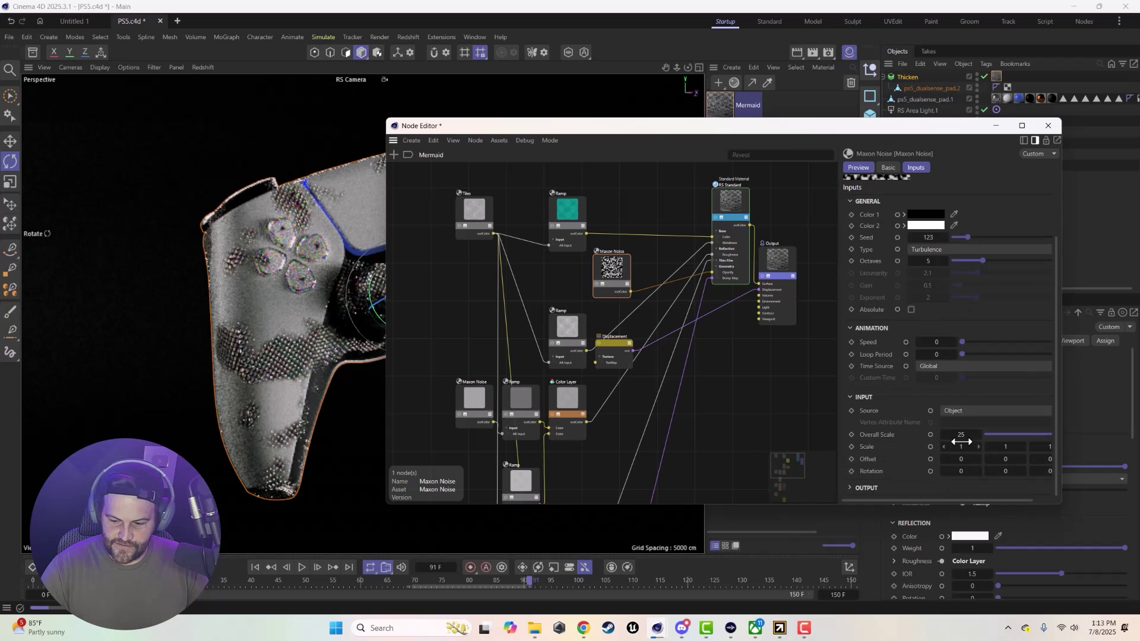
pyautogui.doubleClick(960, 435)
pyautogui.write('25')
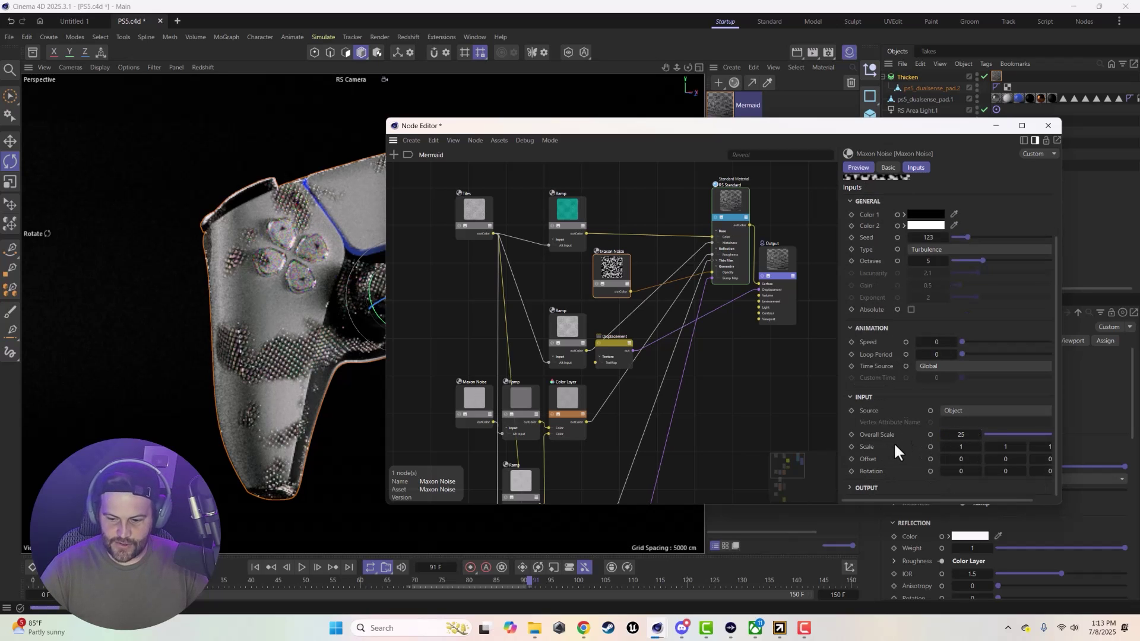
pyautogui.press('Return')
pyautogui.doubleClick(960, 446)
pyautogui.write('25')
pyautogui.press('Return')
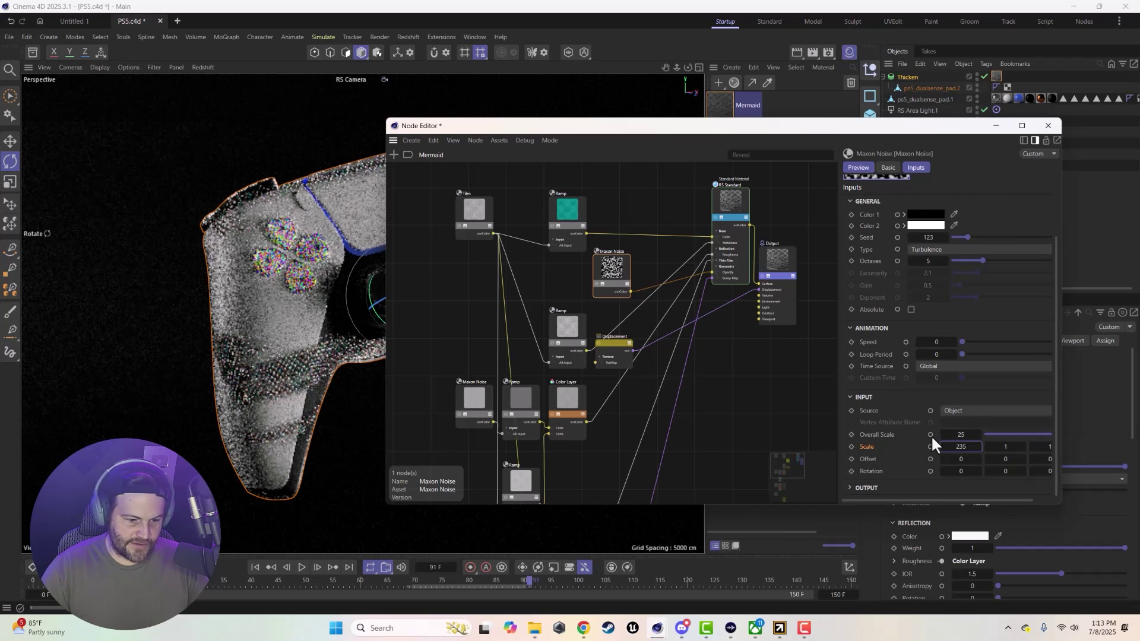
pyautogui.moveTo(956, 434); pyautogui.dragTo(924, 434)
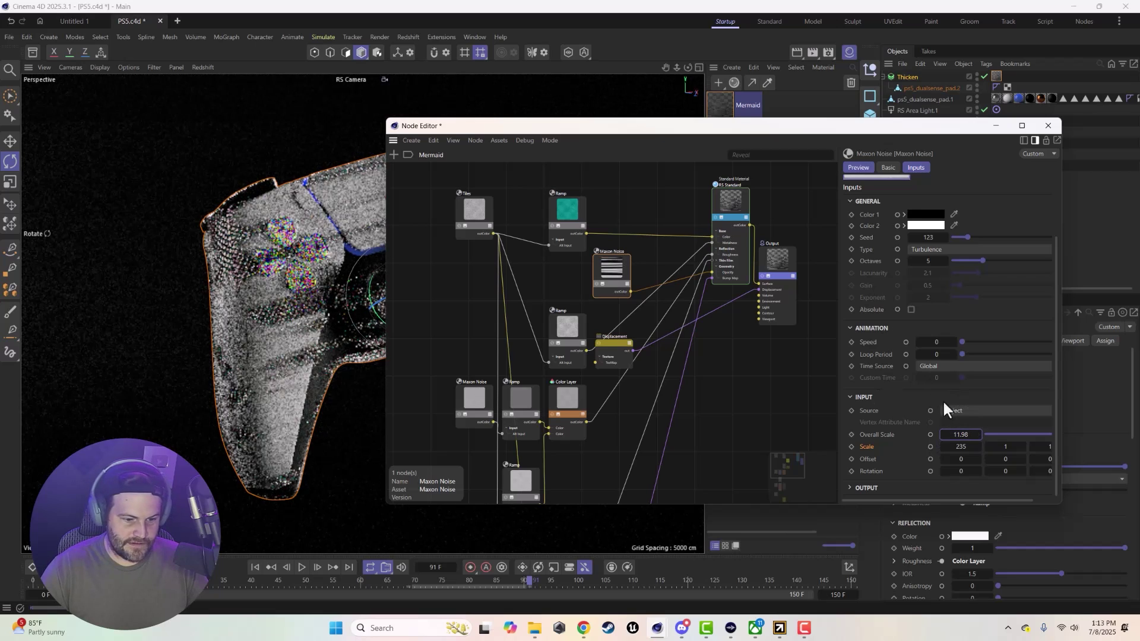
pyautogui.moveTo(647, 129); pyautogui.dragTo(360, 374)
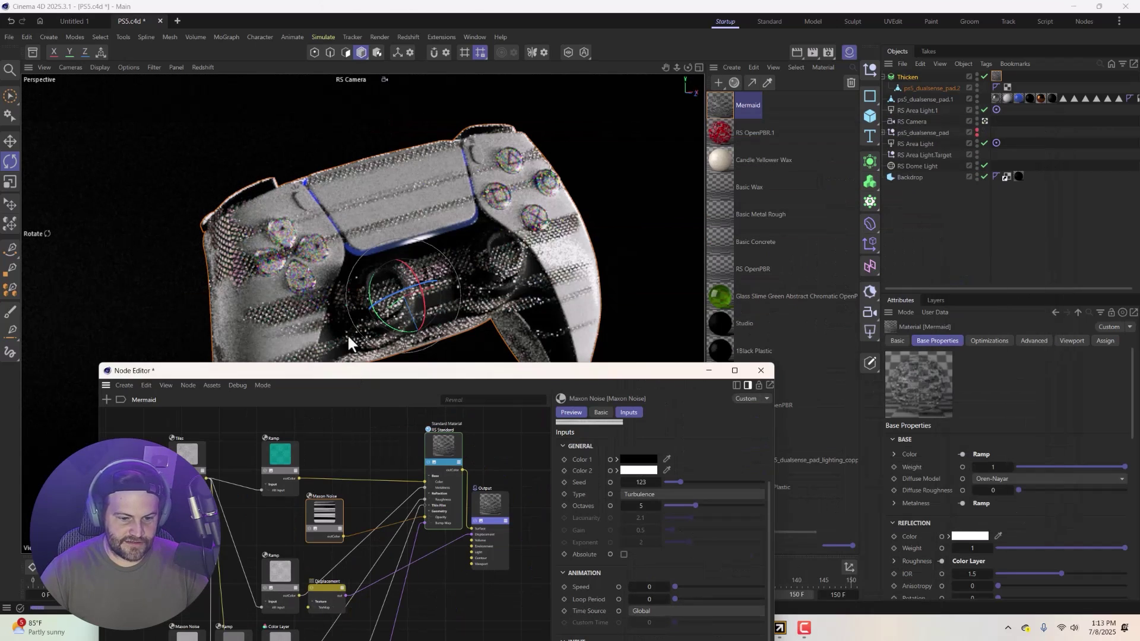
# Move the masking Maxon Noise node between the upper two Ramp nodes in the Mermaid graph
pyautogui.moveTo(506, 380); pyautogui.dragTo(632, 108)
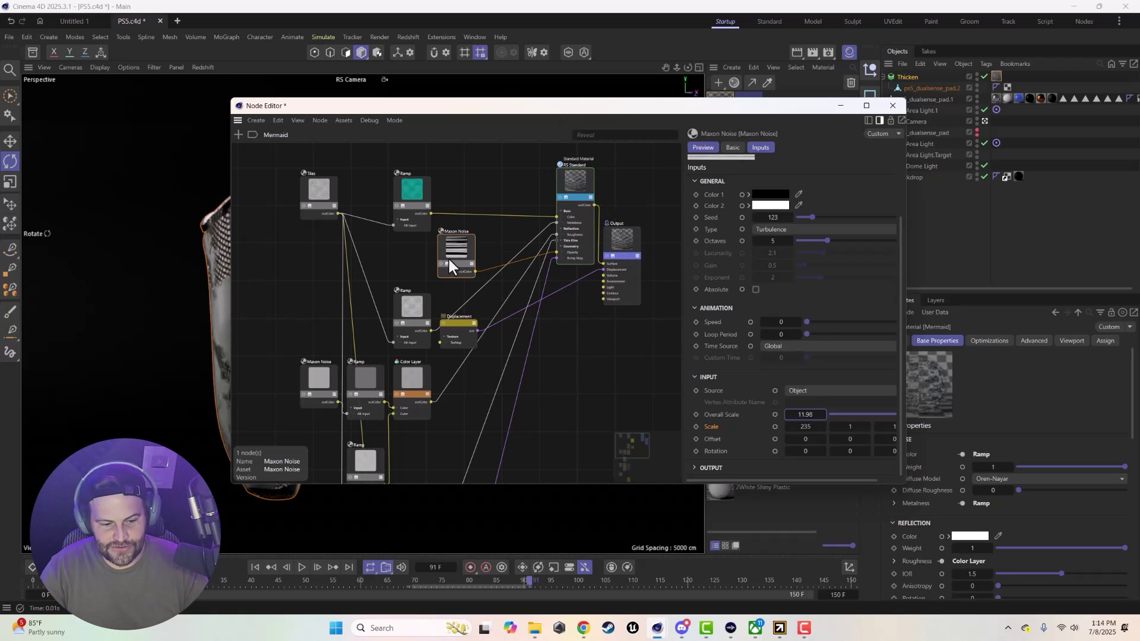
pyautogui.moveTo(449, 260); pyautogui.dragTo(457, 264)
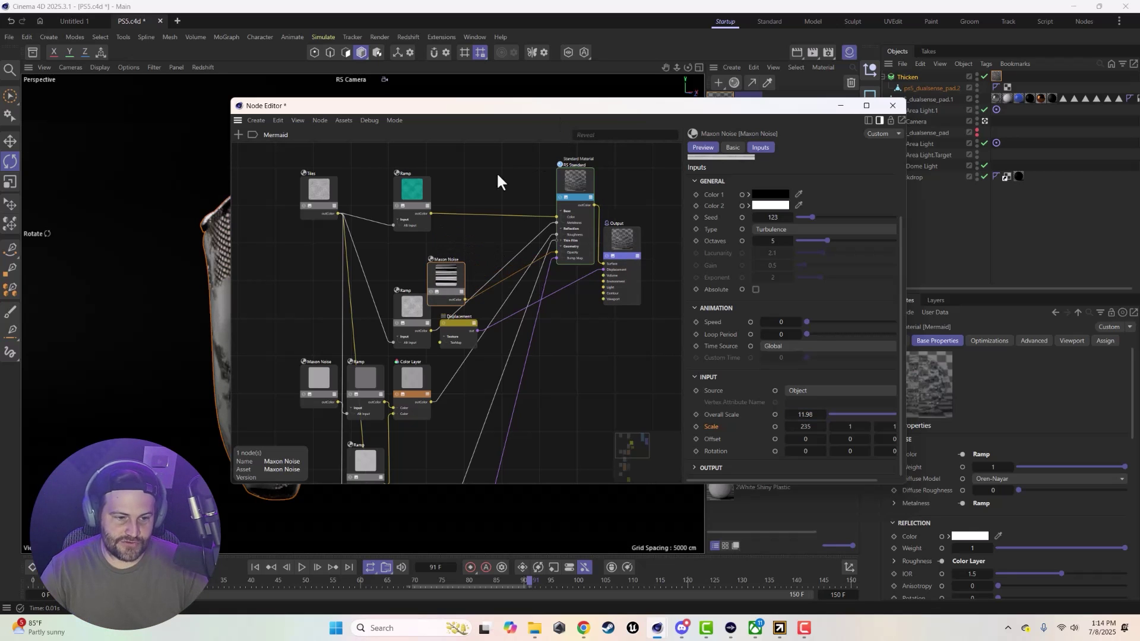
pyautogui.moveTo(527, 110); pyautogui.dragTo(485, 162)
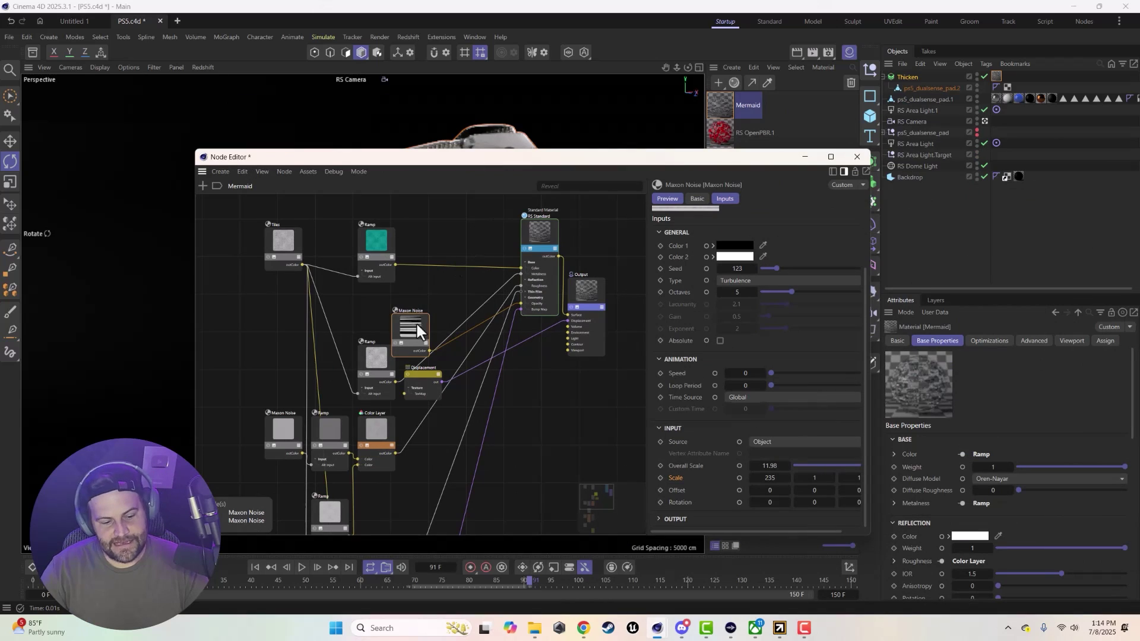
pyautogui.moveTo(417, 324); pyautogui.dragTo(424, 303)
pyautogui.click(753, 281)
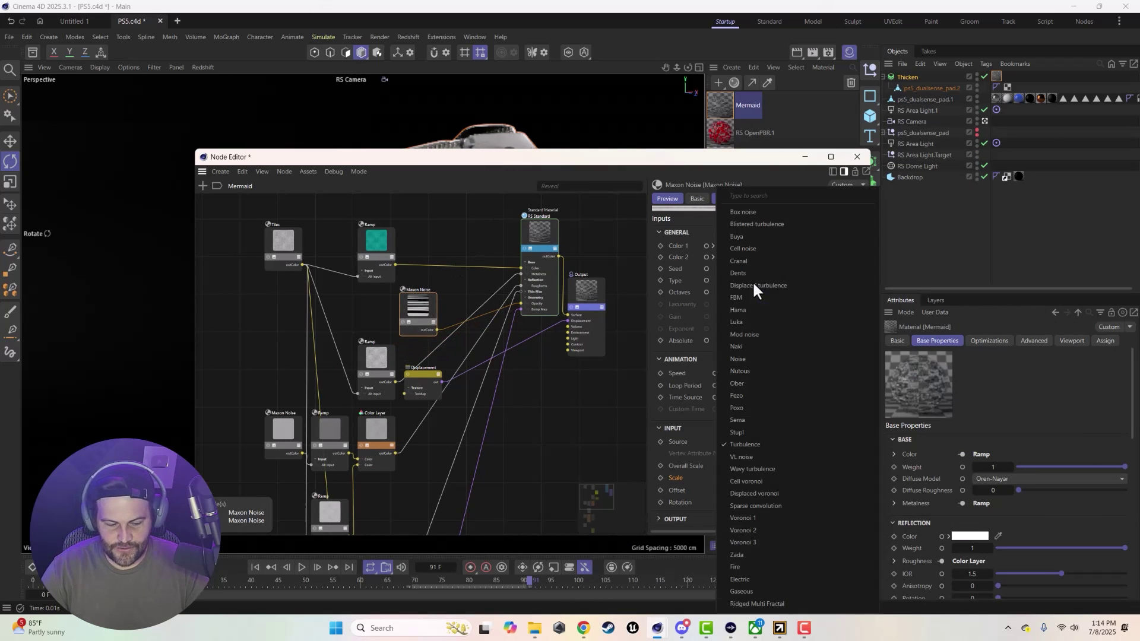
pyautogui.click(692, 292)
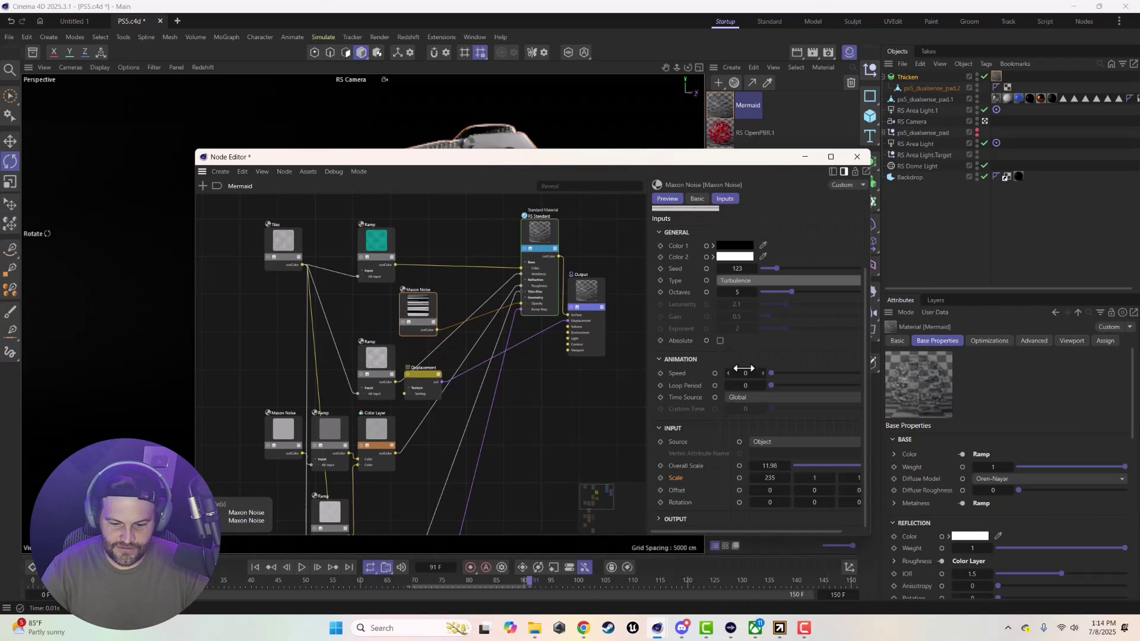
# Set the X scale of Mermaid's masking Maxon Noise to 1 and its overall scale to 25, and uncover the render
pyautogui.click(560, 417)
pyautogui.moveTo(563, 158); pyautogui.dragTo(612, 148)
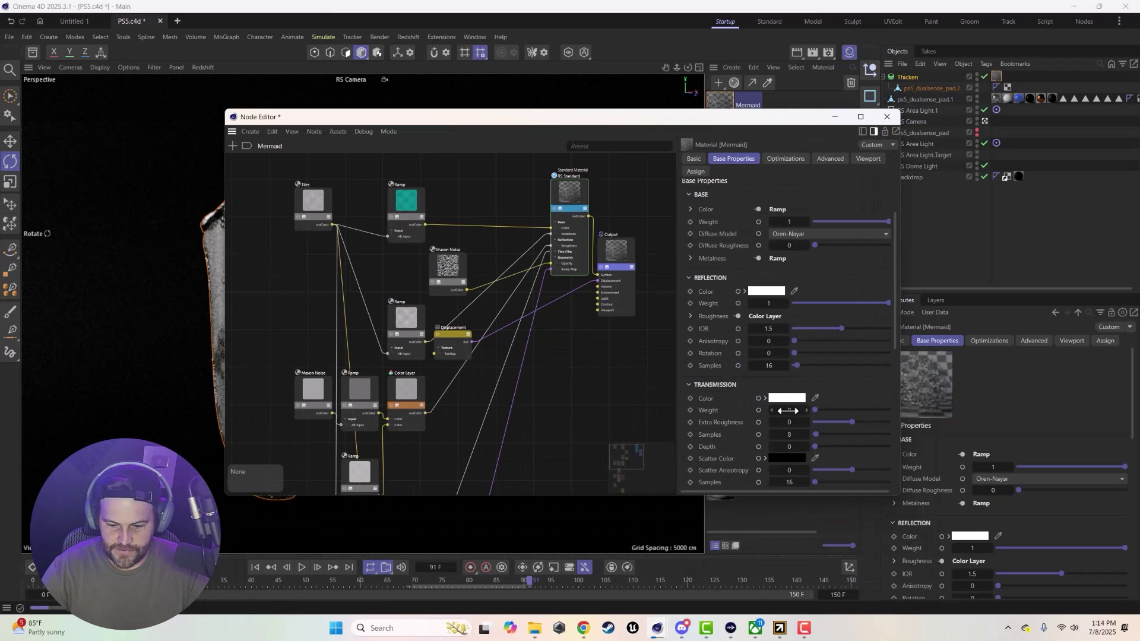
pyautogui.click(450, 275)
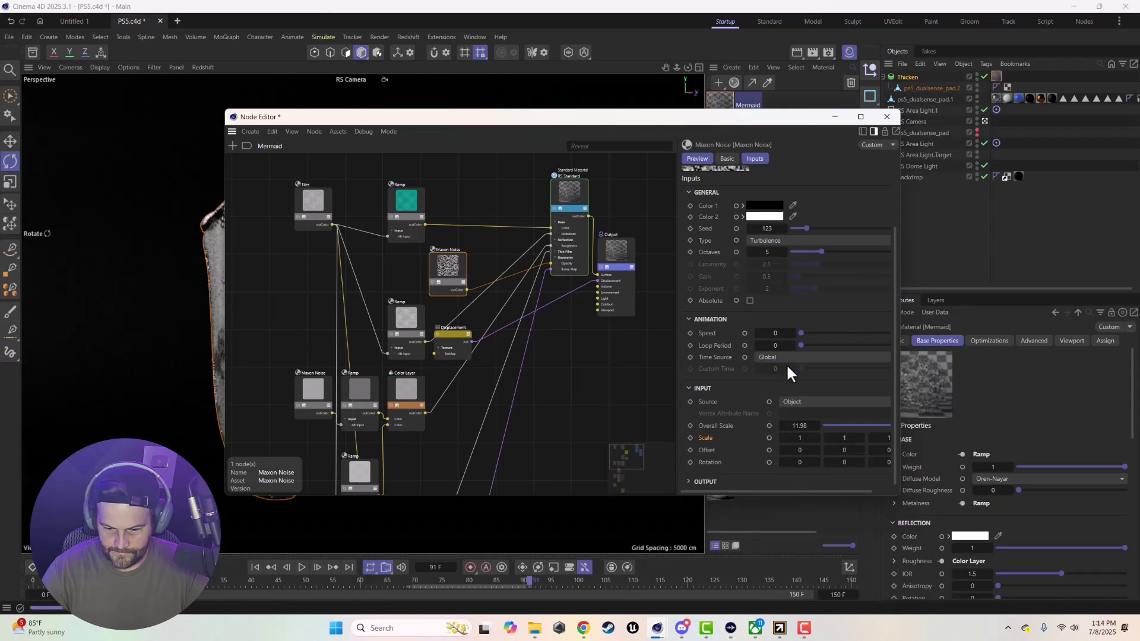
pyautogui.doubleClick(799, 425)
pyautogui.write('25')
pyautogui.press('Return')
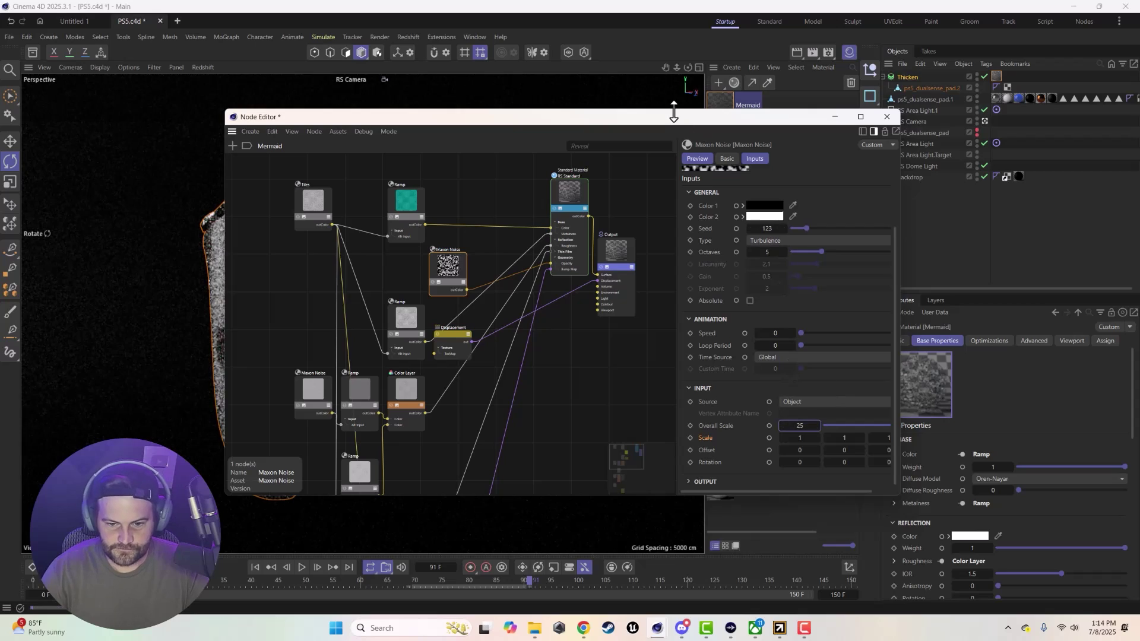
pyautogui.moveTo(673, 113); pyautogui.dragTo(644, 374)
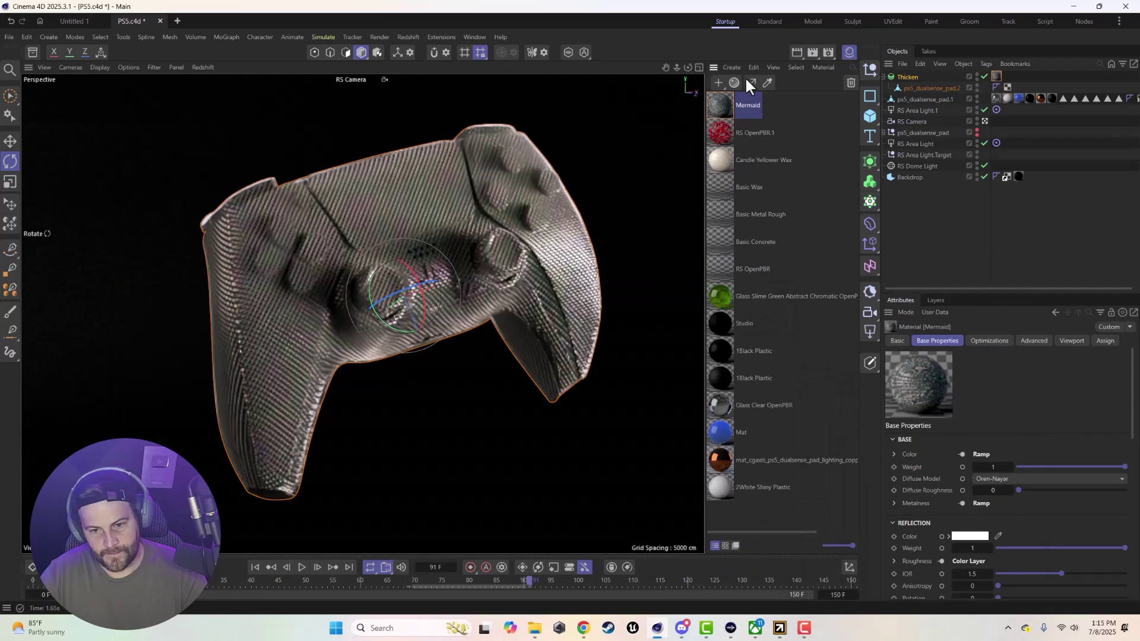
# Add the Basic Concrete material from the Redshift material library and apply it to the Thicken object in place of Mermaid
pyautogui.click(735, 81)
pyautogui.write('concr')
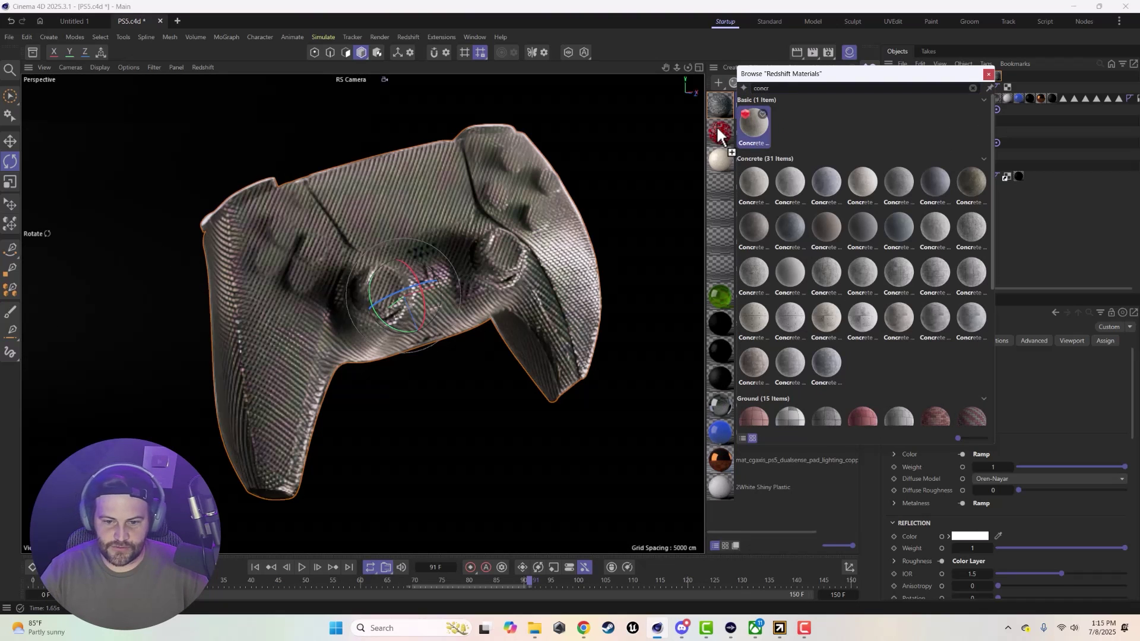
pyautogui.doubleClick(753, 121)
pyautogui.click(989, 74)
pyautogui.moveTo(762, 116); pyautogui.dragTo(997, 76)
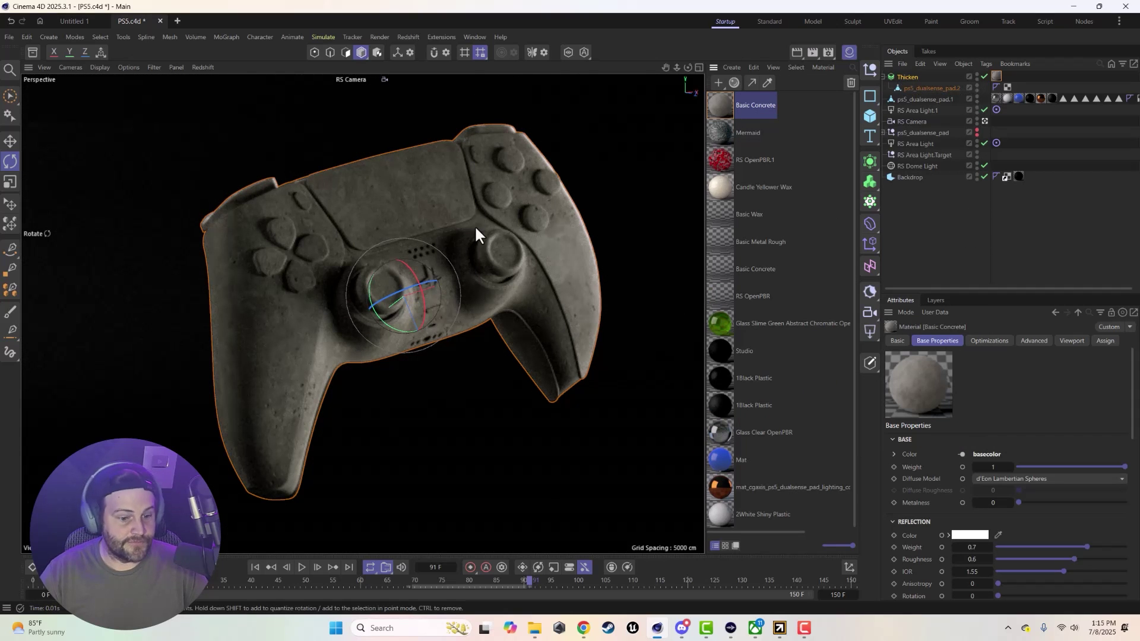
# Paste the Maxon Noise node into the Basic Concrete graph and connect it to the RS Standard's opacity
pyautogui.doubleClick(725, 105)
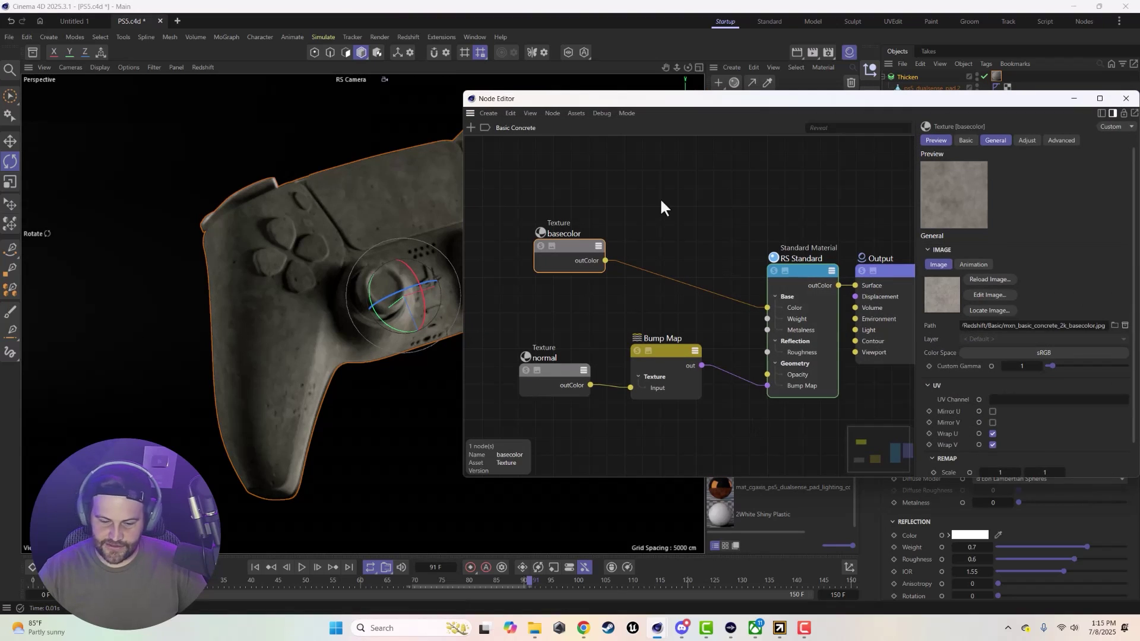
pyautogui.click(653, 176)
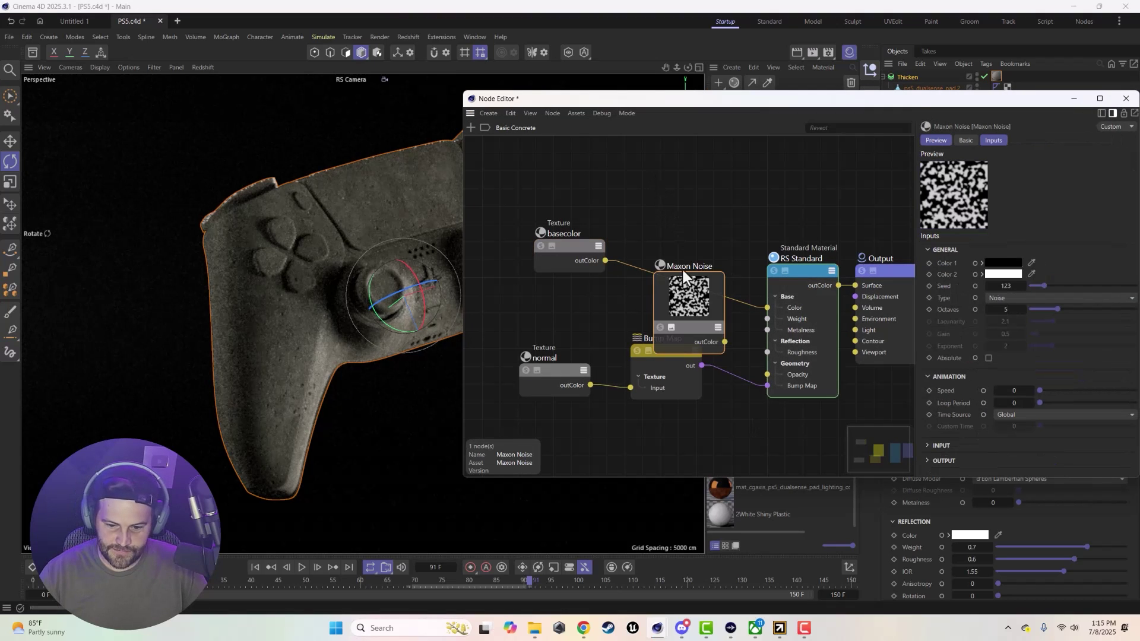
pyautogui.moveTo(682, 267); pyautogui.dragTo(674, 184)
pyautogui.moveTo(707, 235); pyautogui.dragTo(768, 374)
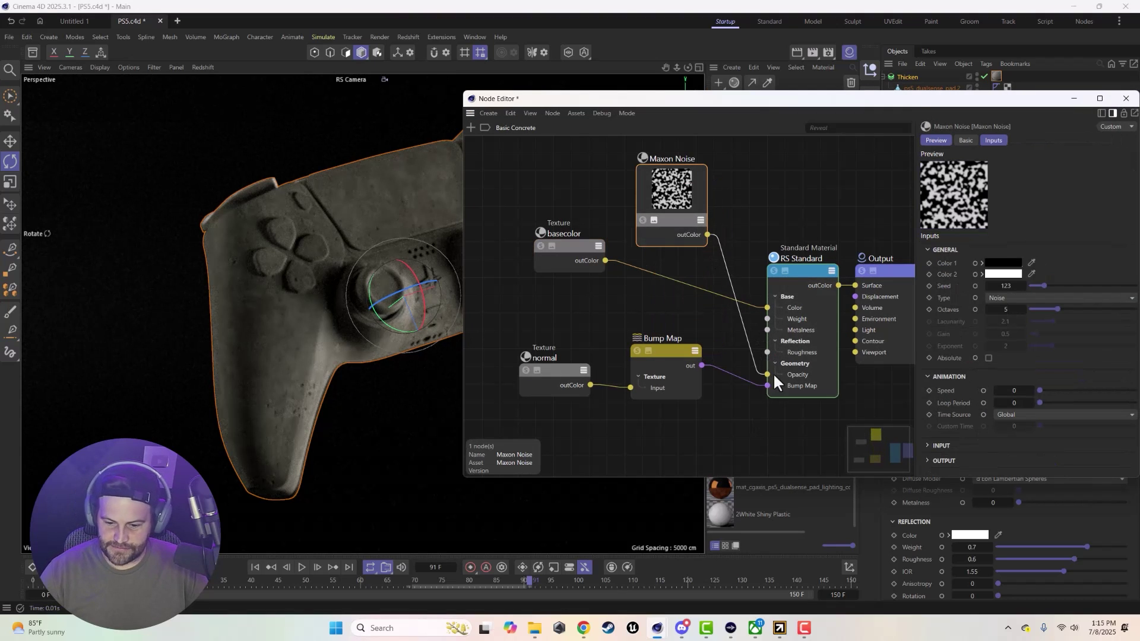
pyautogui.moveTo(764, 104); pyautogui.dragTo(647, 266)
pyautogui.click(961, 263)
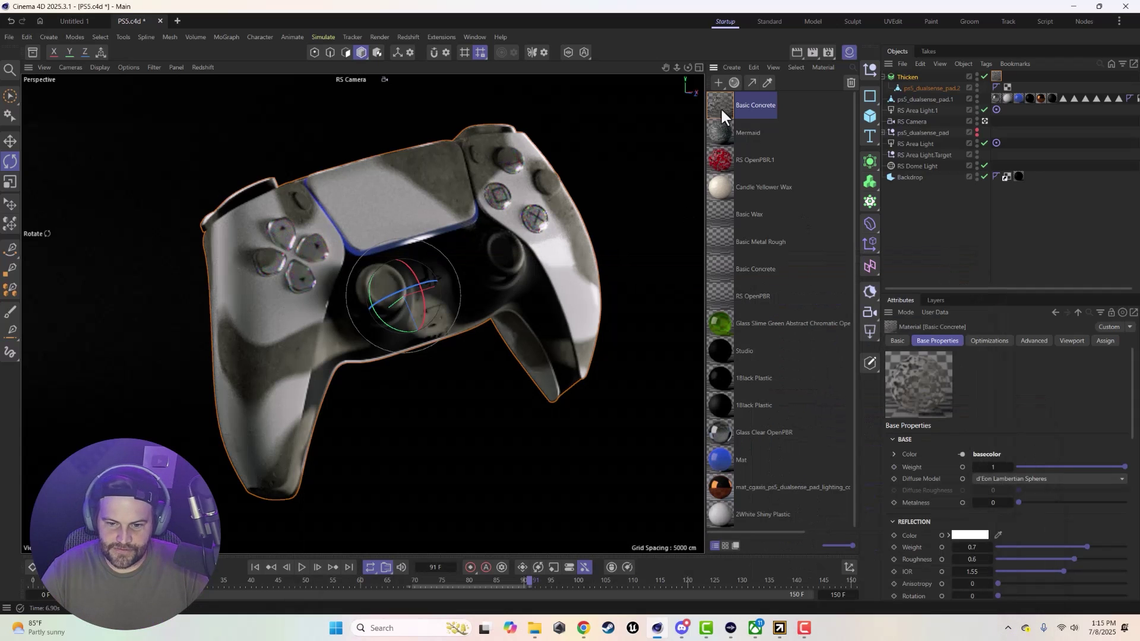
# Add Wood Maple 001 90cm from the Redshift material library and apply it to the Thicken object in place of Basic Concrete
pyautogui.click(733, 82)
pyautogui.write('wood')
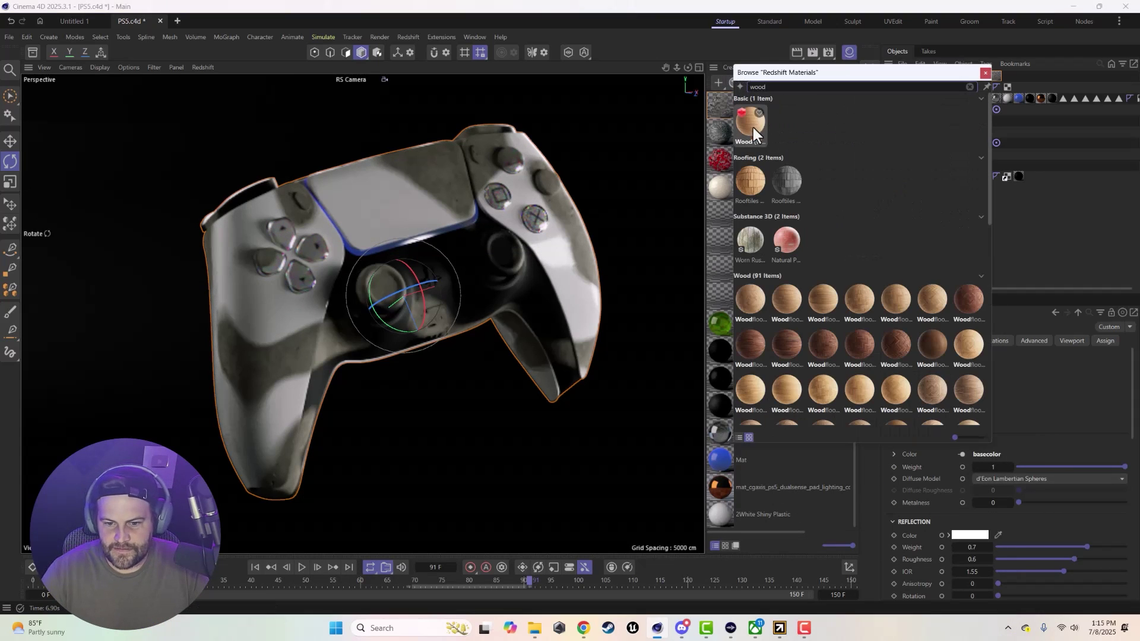
pyautogui.scroll(-5, 756, 226)
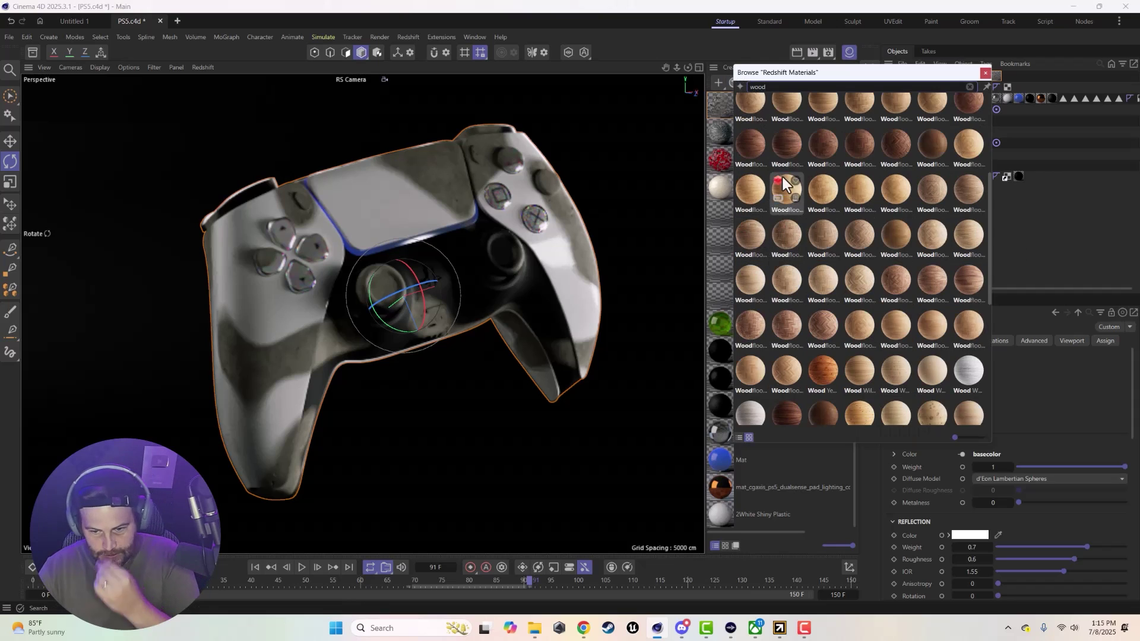
pyautogui.scroll(-4, 735, 196)
pyautogui.doubleClick(822, 307)
pyautogui.click(985, 73)
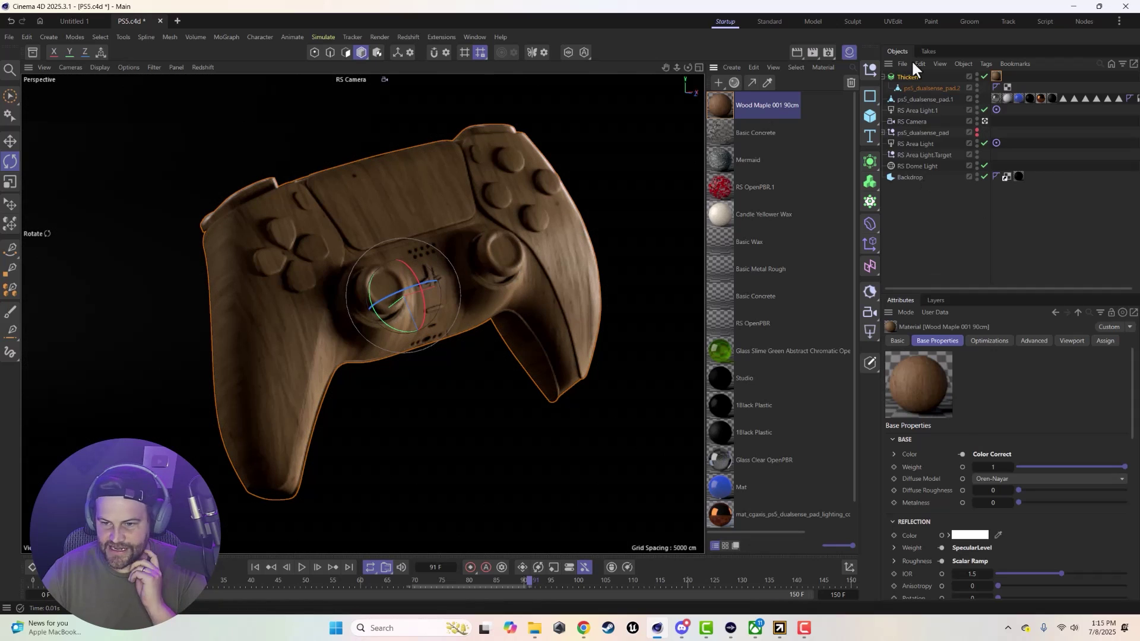
pyautogui.click(995, 79)
# Give the Wood Maple material a coat with weight 0.757, roughness 0.327 and IOR 1.74
pyautogui.click(764, 110)
pyautogui.scroll(-10, 922, 444)
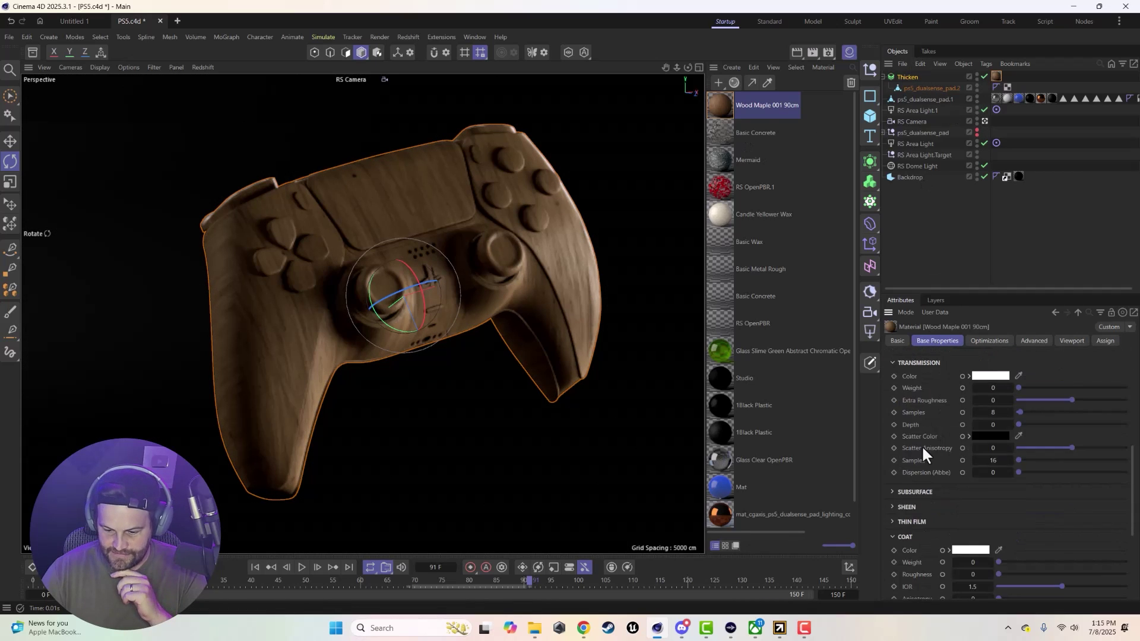
pyautogui.scroll(-2, 917, 530)
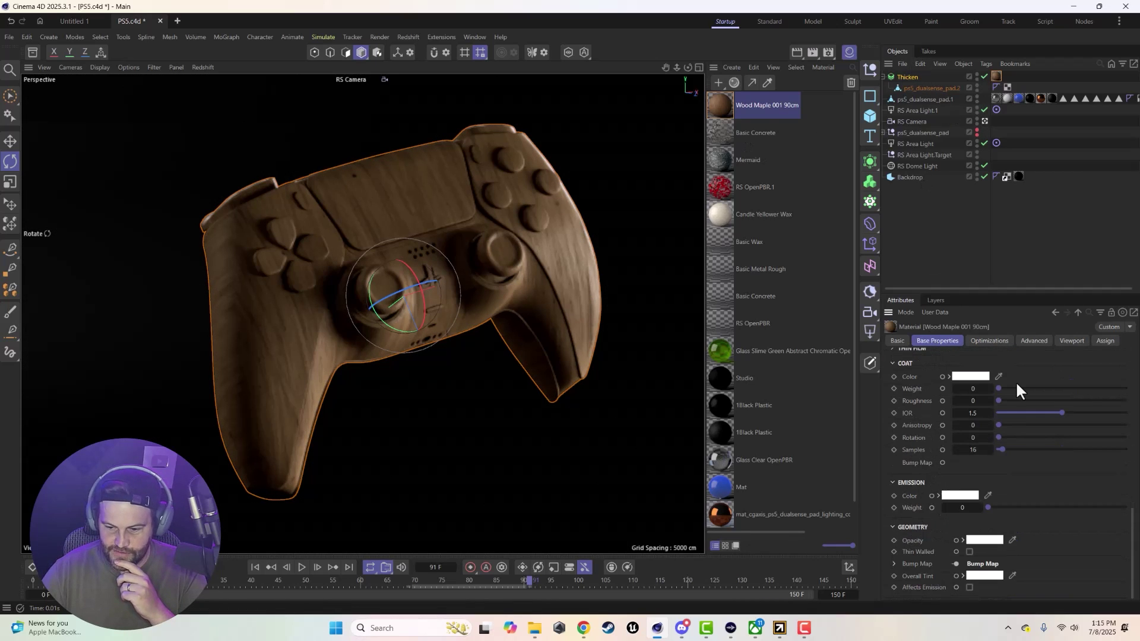
pyautogui.moveTo(1000, 388); pyautogui.dragTo(1046, 401)
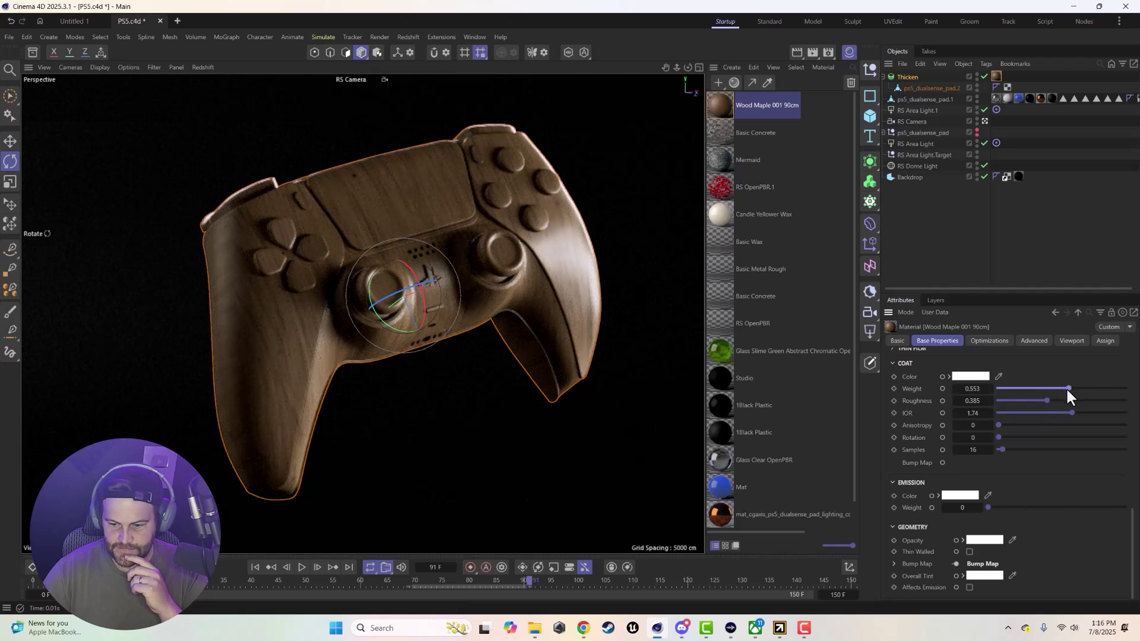
pyautogui.moveTo(1067, 390); pyautogui.dragTo(1039, 397)
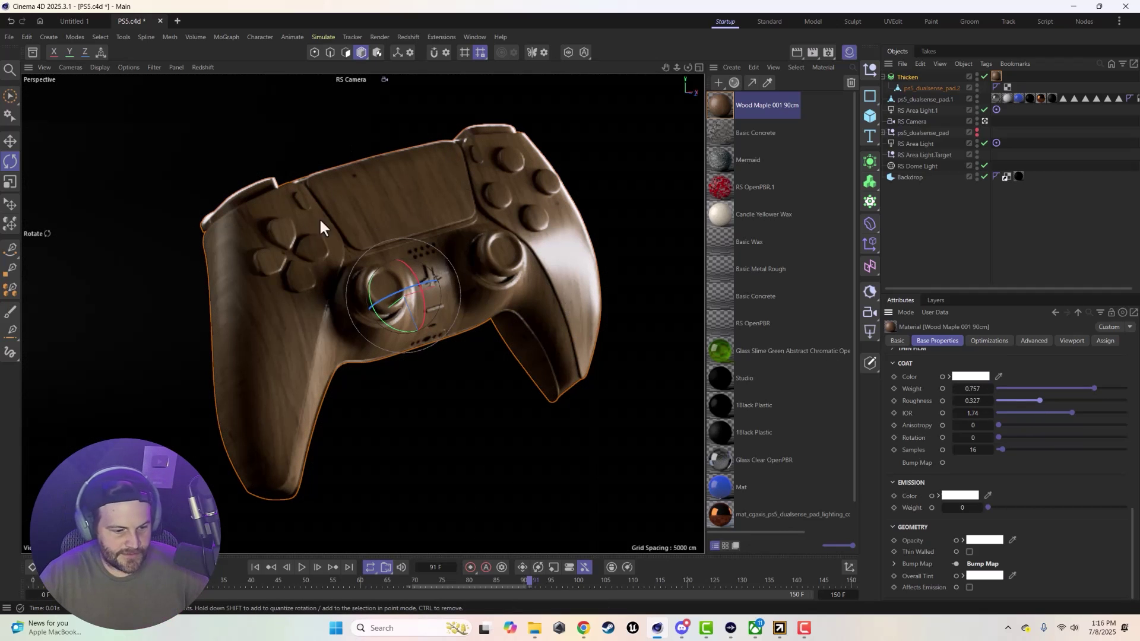
pyautogui.click(996, 77)
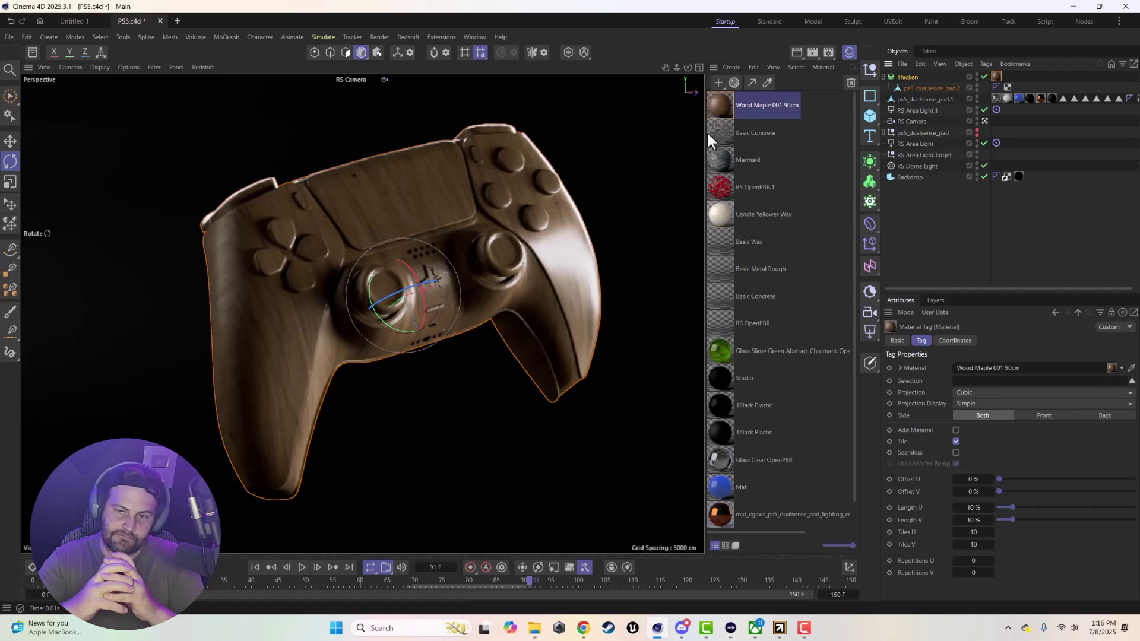
# Paste the Maxon Noise into the Wood Maple graph, connect it to the Standard Material's opacity, and return the timeline to frame 0
pyautogui.doubleClick(718, 98)
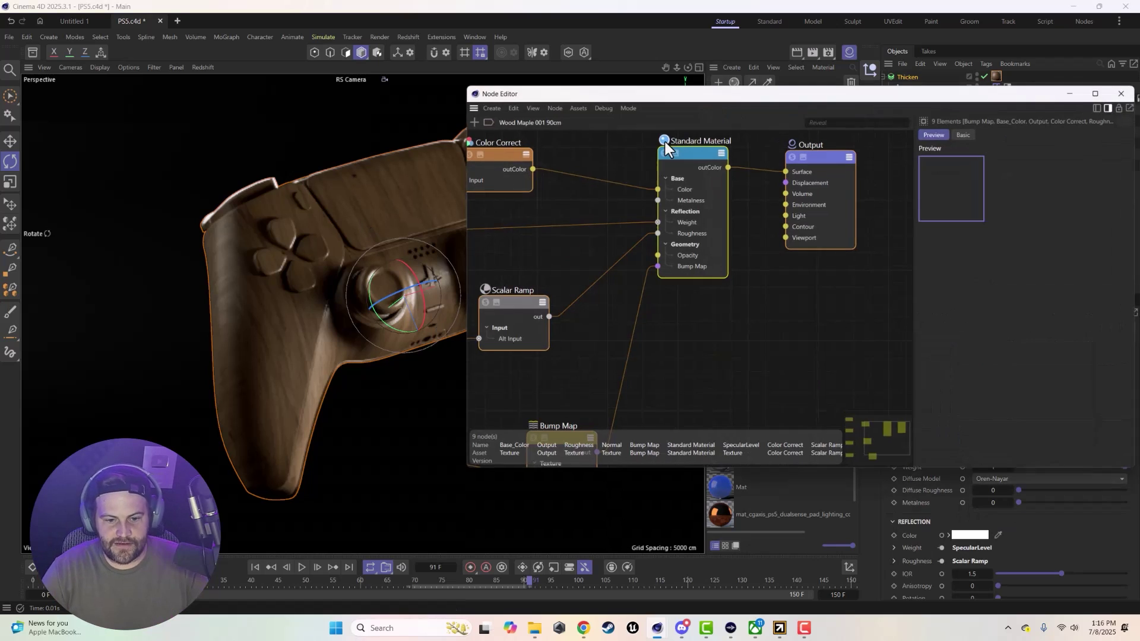
pyautogui.click(689, 345)
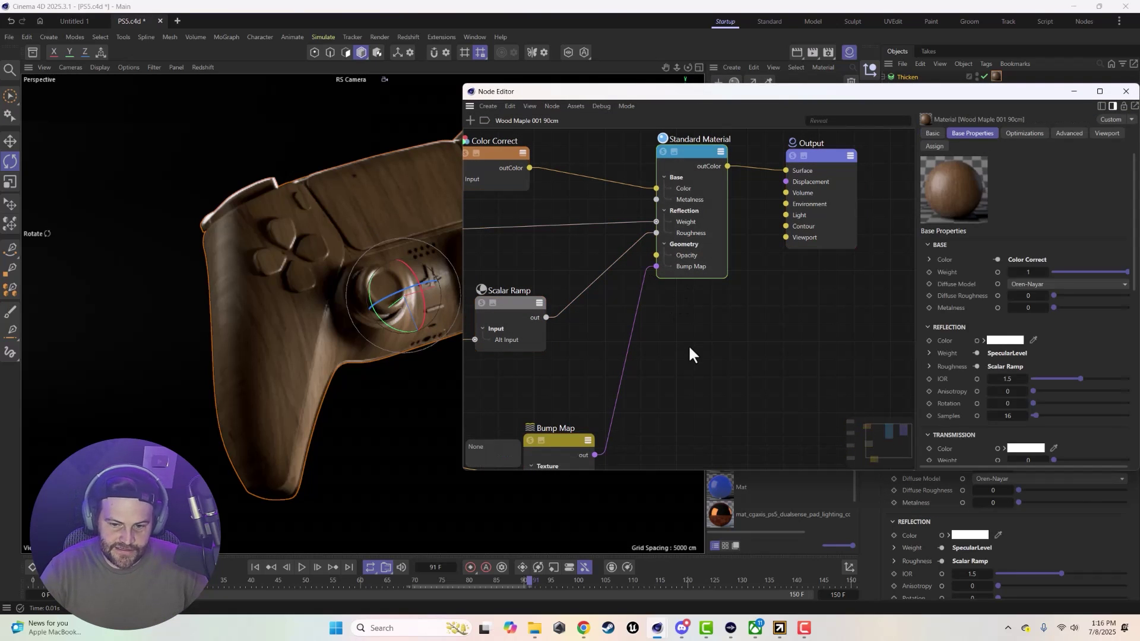
pyautogui.hotkey('ctrl', 'v')
pyautogui.moveTo(699, 298); pyautogui.dragTo(656, 256)
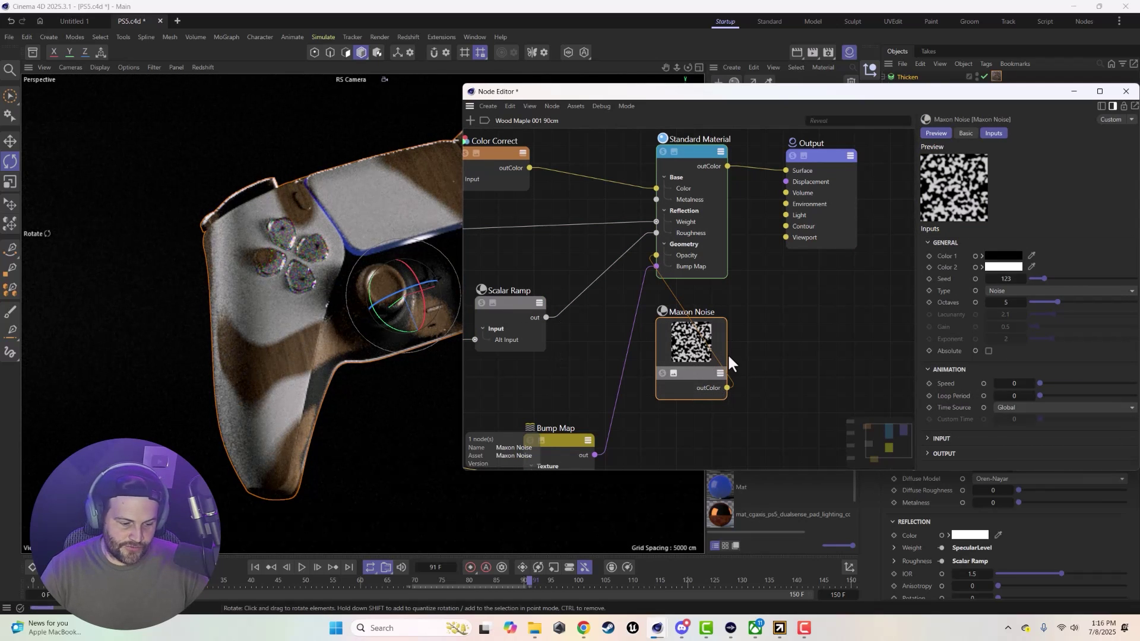
pyautogui.click(255, 567)
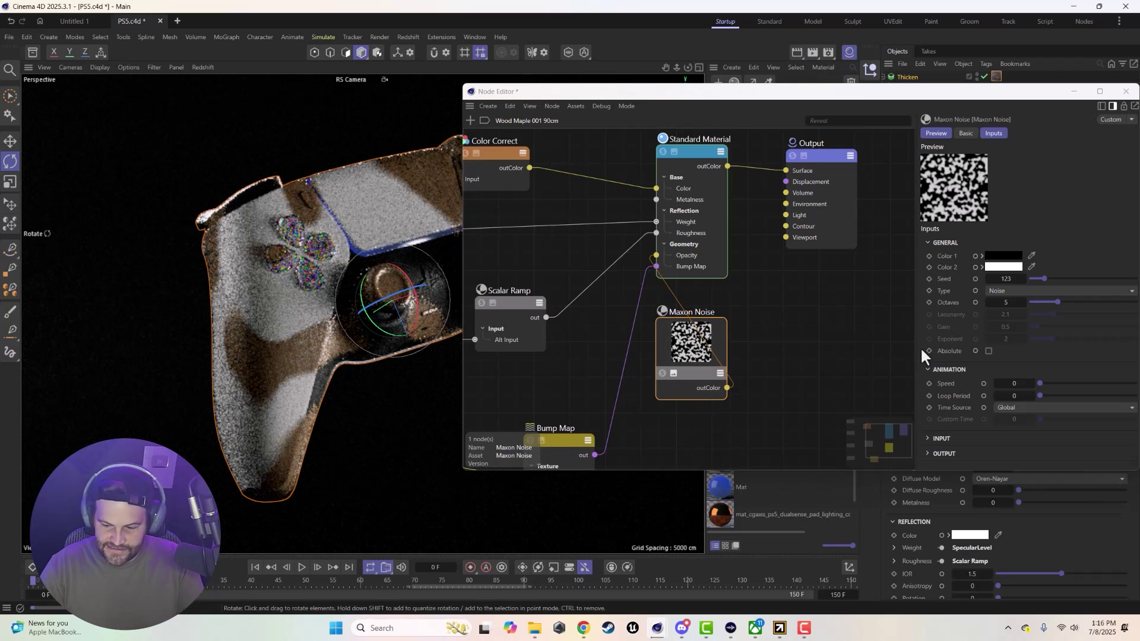
# Change the type of the Maxon Noise masking the Wood Maple material to Turbulence
pyautogui.click(686, 344)
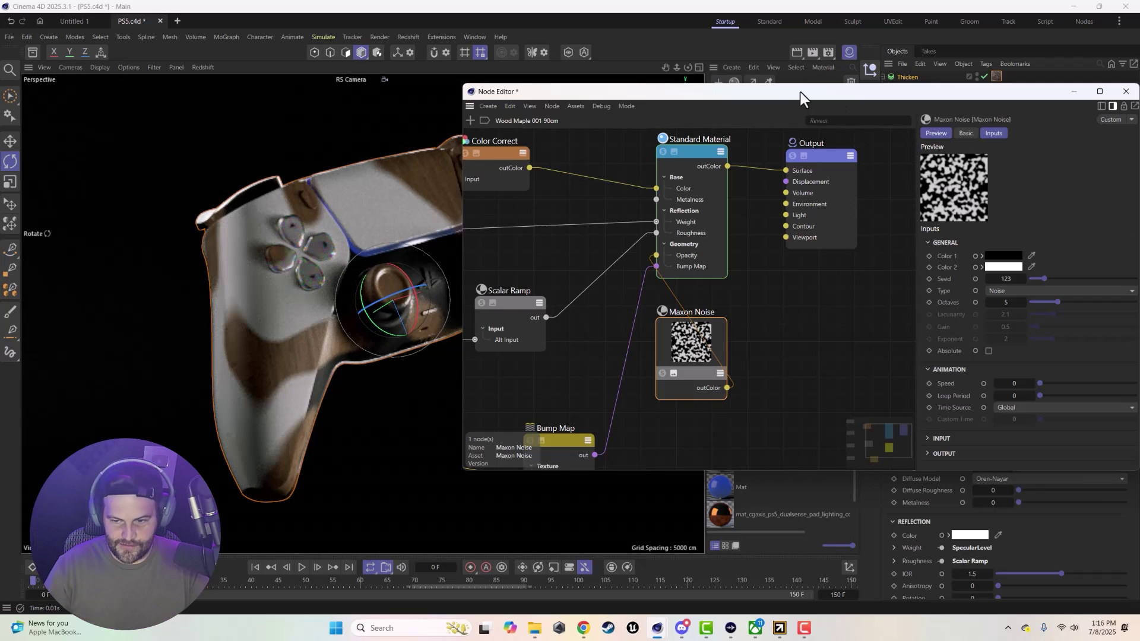
pyautogui.moveTo(801, 92); pyautogui.dragTo(684, 93)
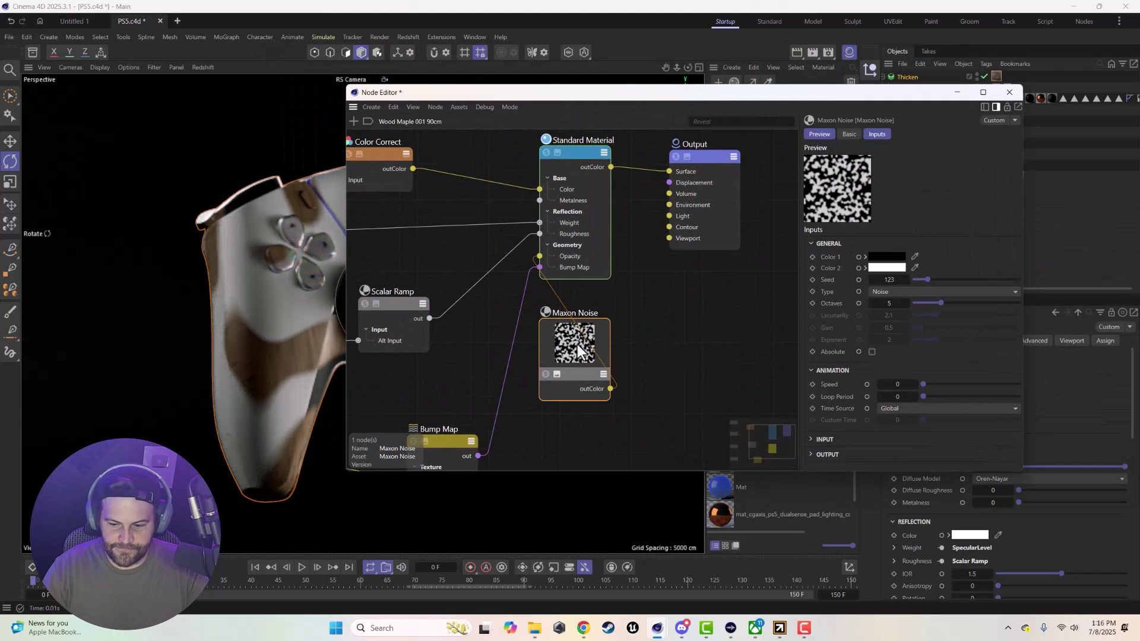
pyautogui.click(873, 293)
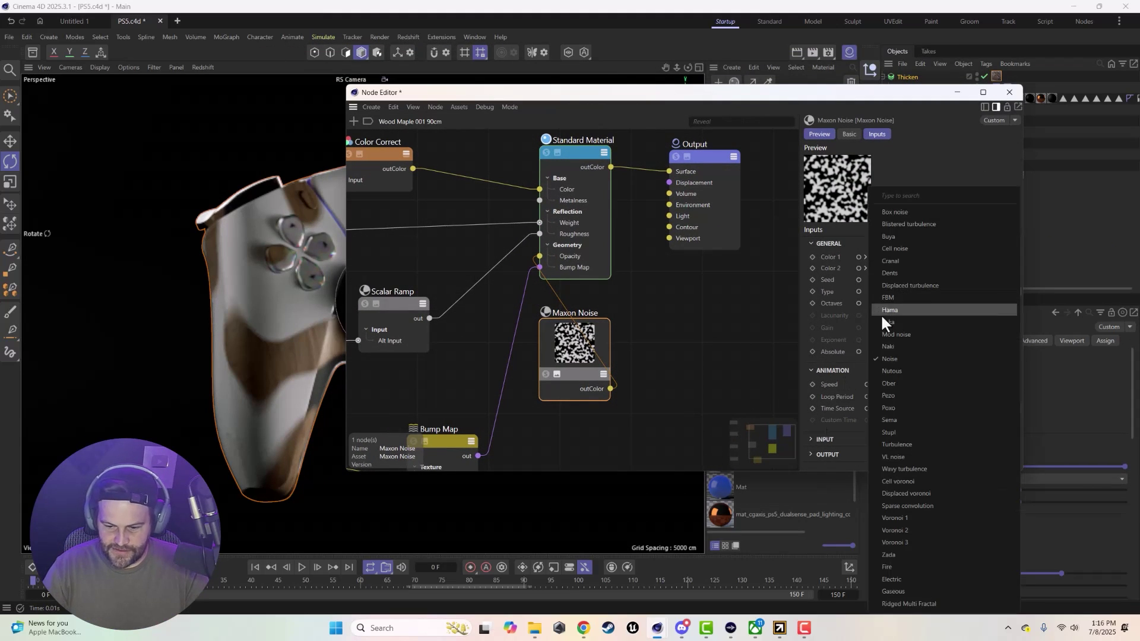
pyautogui.click(895, 444)
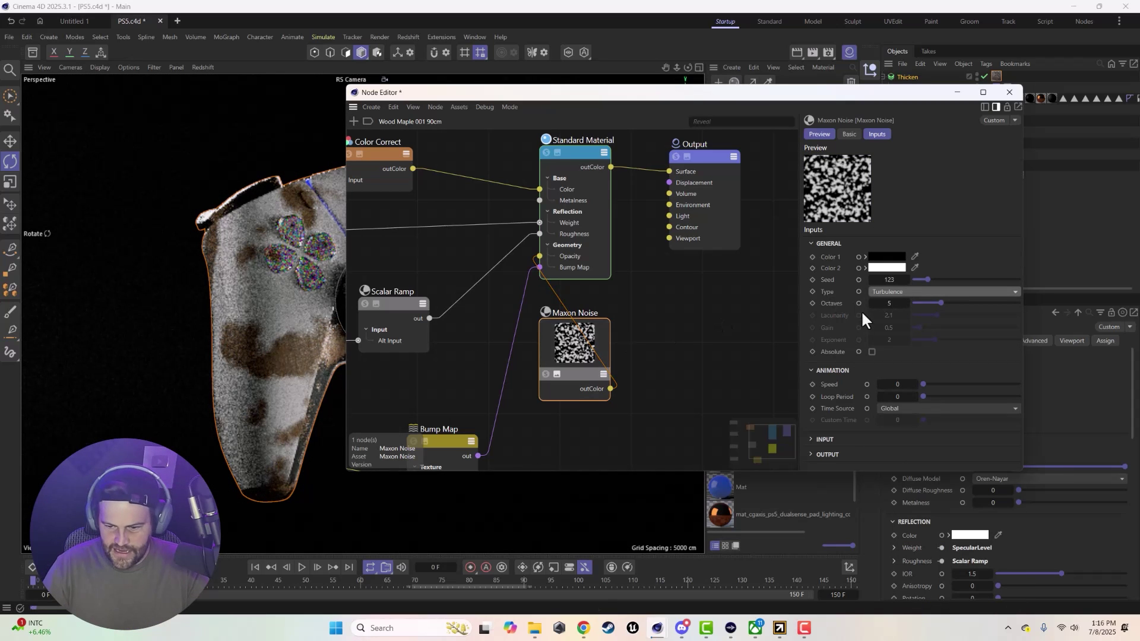
# Set the overall scale of Wood Maple's masking Maxon Noise to 50 and uncover the render
pyautogui.click(824, 439)
pyautogui.scroll(-2, 839, 361)
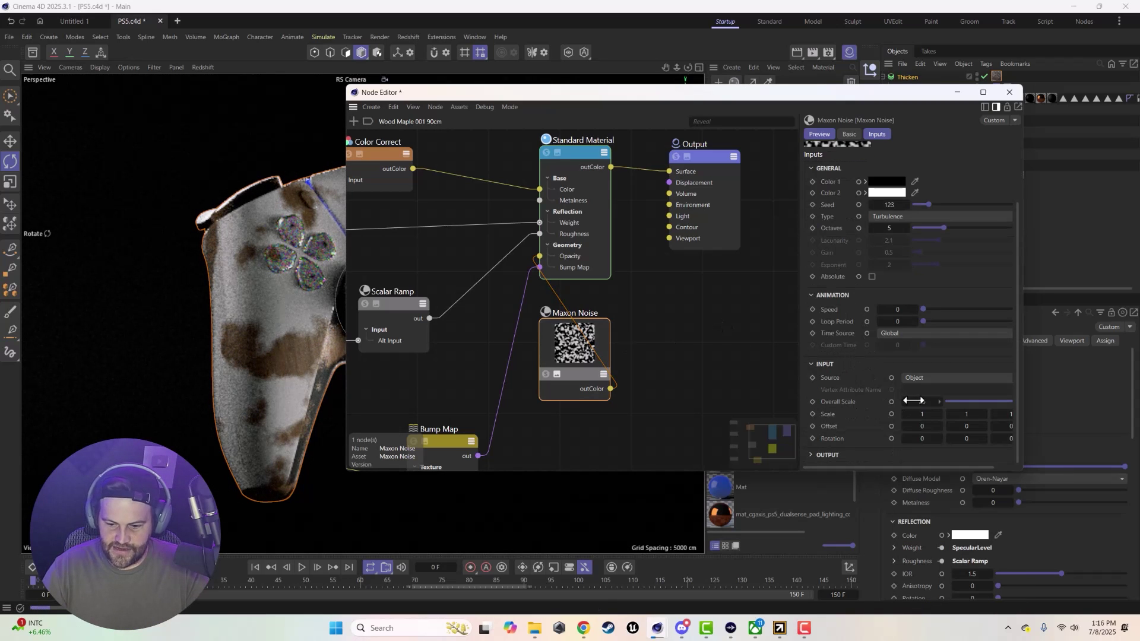
pyautogui.click(913, 401)
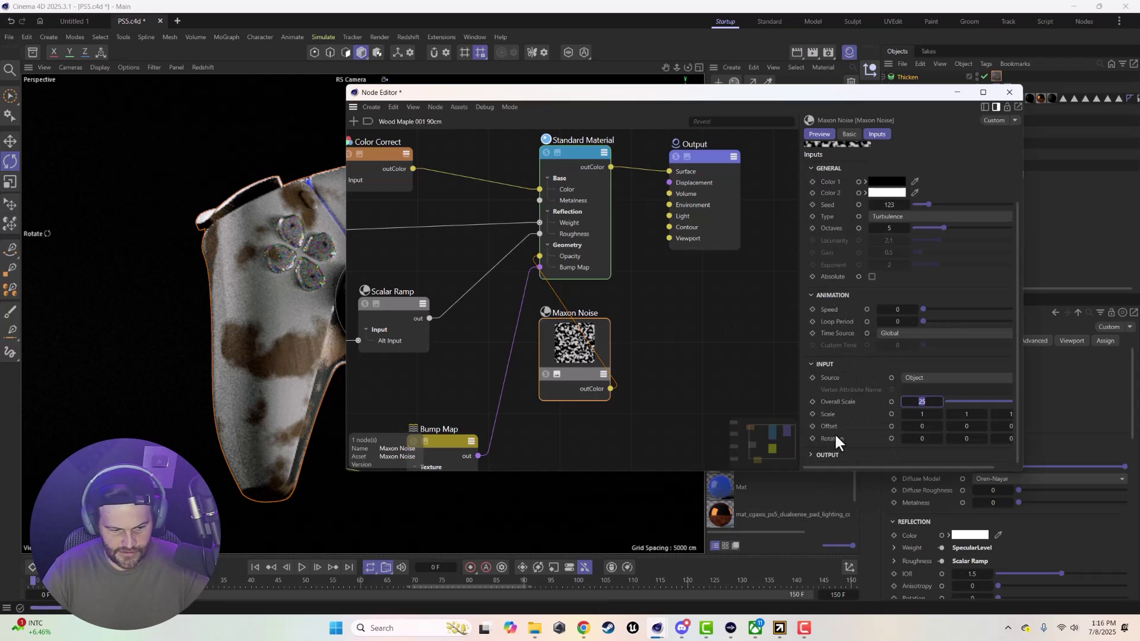
pyautogui.write('50')
pyautogui.press('Return')
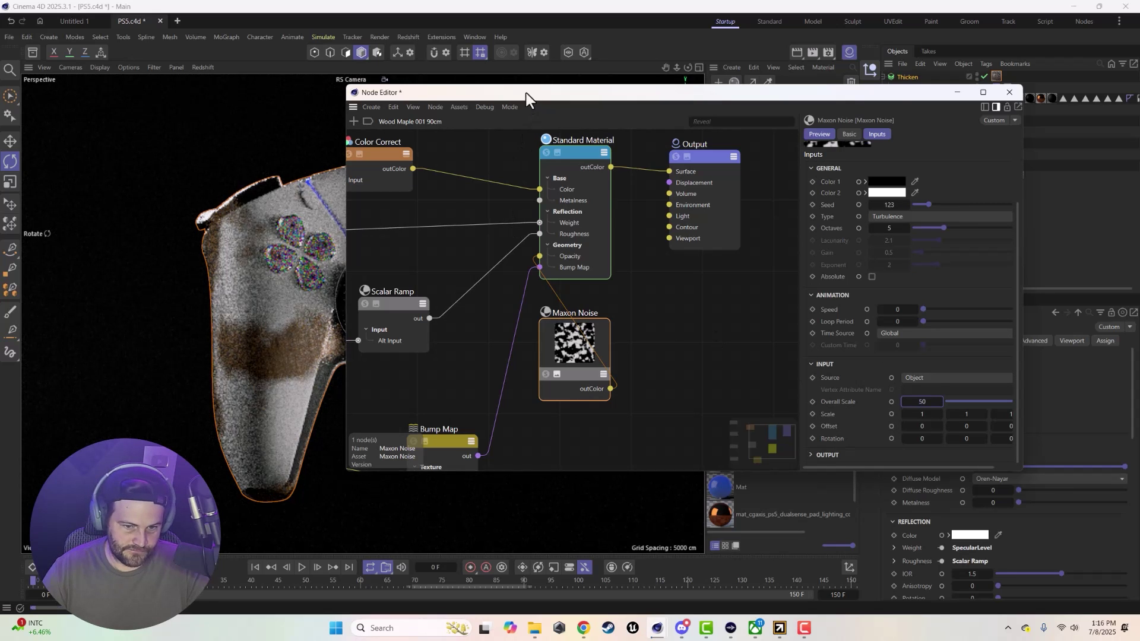
pyautogui.moveTo(526, 93); pyautogui.dragTo(743, 100)
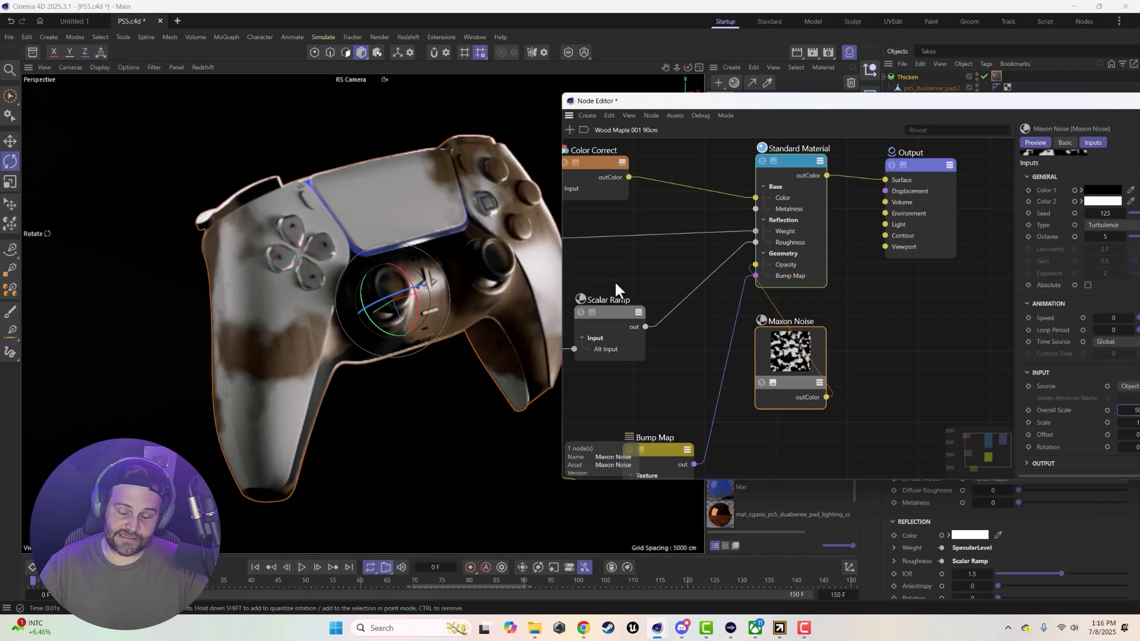
# Spread out the Wood Maple graph, moving the Standard Material and Output nodes clear of the masking Maxon Noise
pyautogui.moveTo(855, 104); pyautogui.dragTo(697, 75)
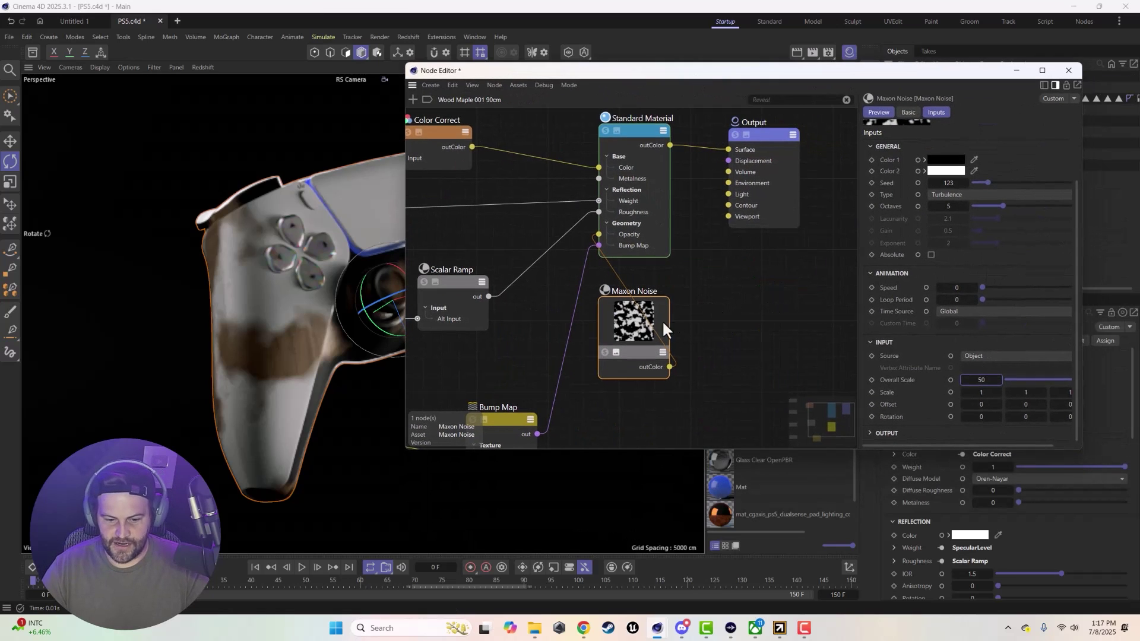
pyautogui.moveTo(661, 319); pyautogui.dragTo(663, 323)
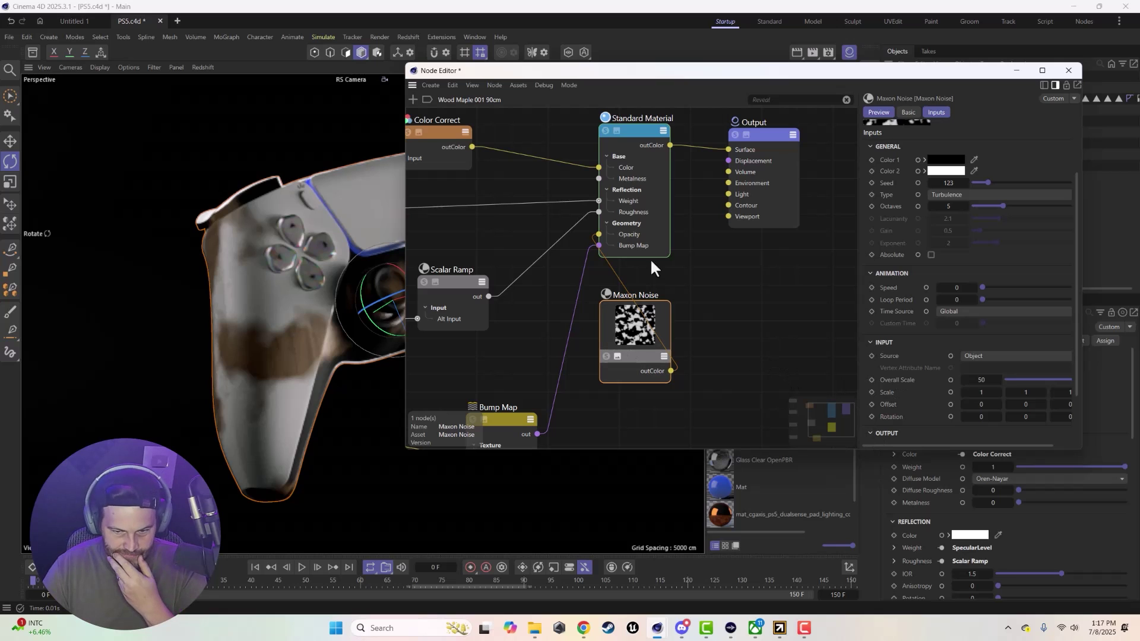
pyautogui.moveTo(817, 138); pyautogui.dragTo(653, 186)
pyautogui.moveTo(621, 244); pyautogui.dragTo(750, 240)
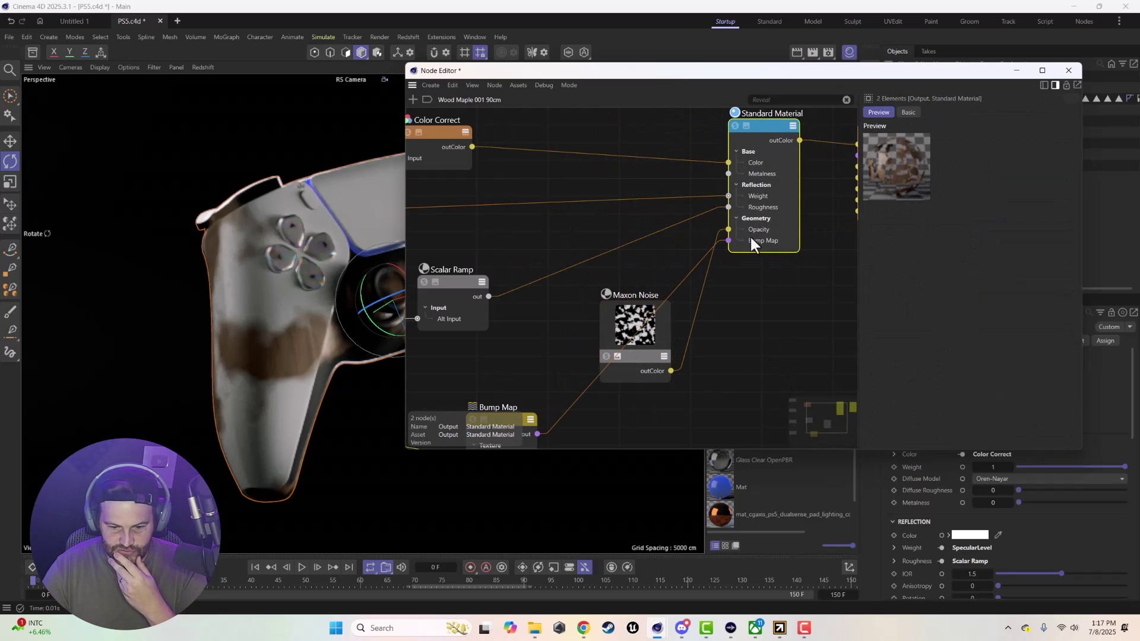
pyautogui.click(611, 313)
pyautogui.moveTo(617, 315); pyautogui.dragTo(586, 315)
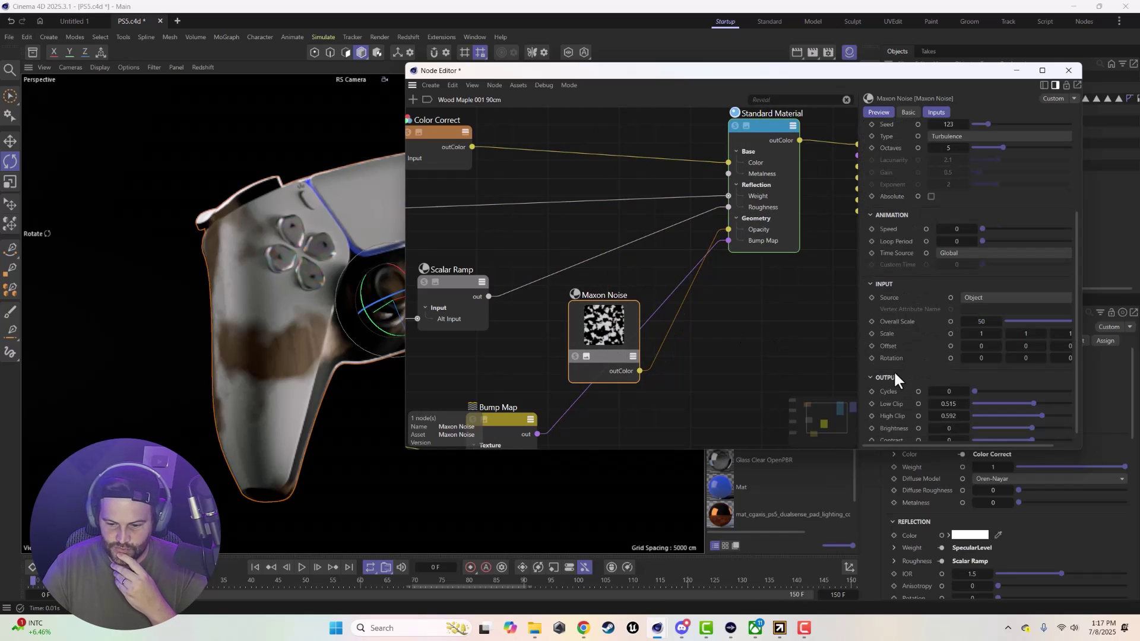
# Set the masking Maxon Noise's low clip to 0.49 and its high clip to 0.525
pyautogui.click(950, 404)
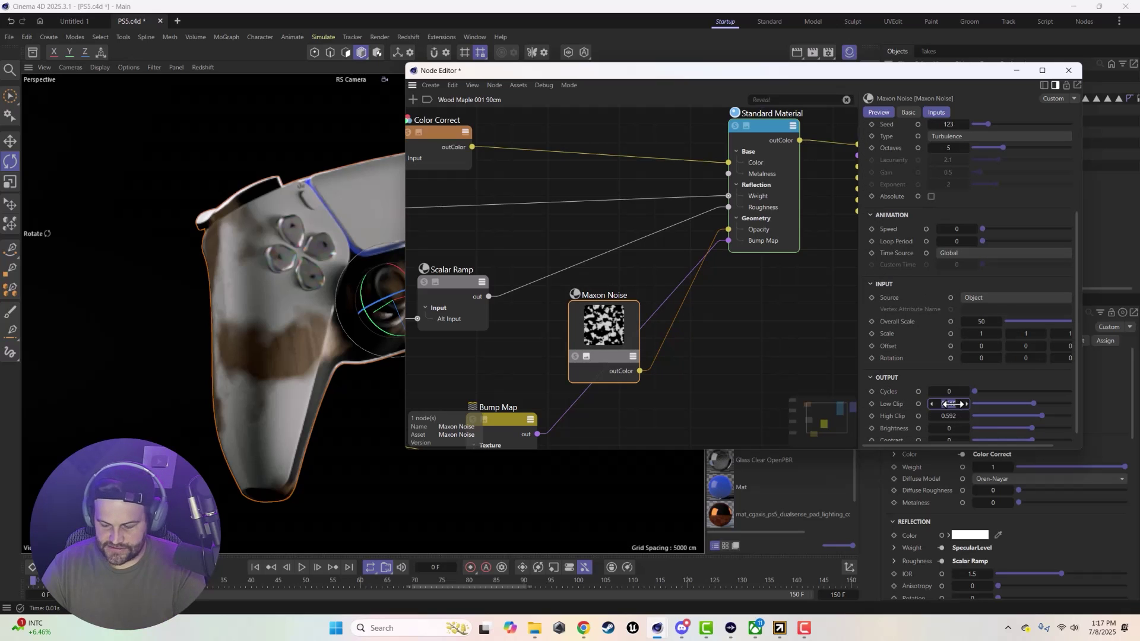
pyautogui.write('0.5')
pyautogui.press('Return')
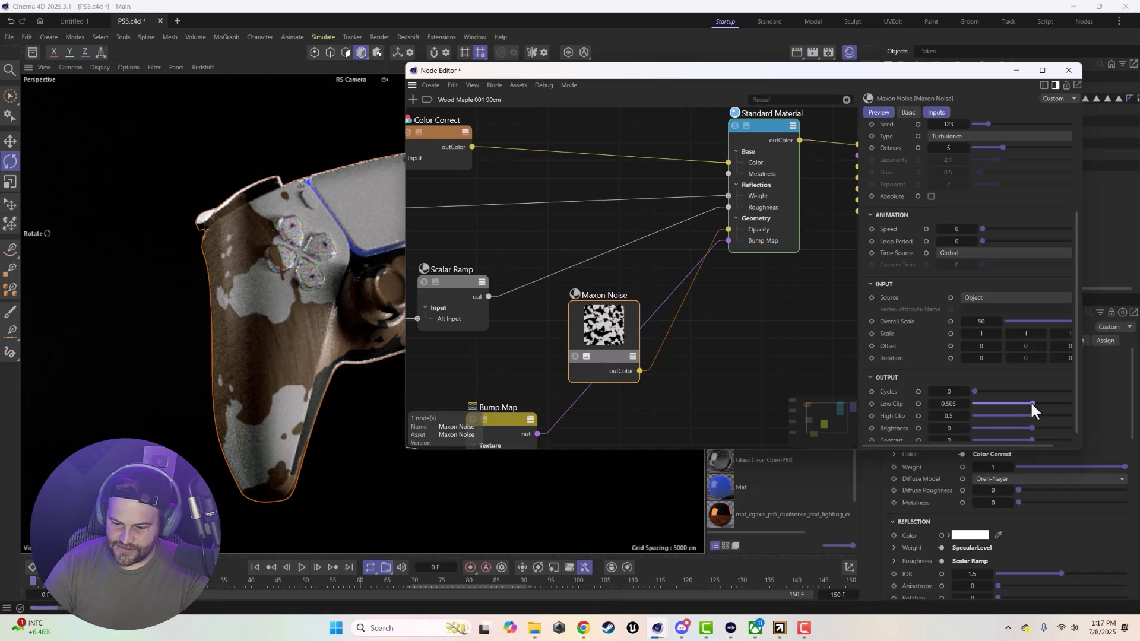
pyautogui.moveTo(1031, 403); pyautogui.dragTo(1034, 415)
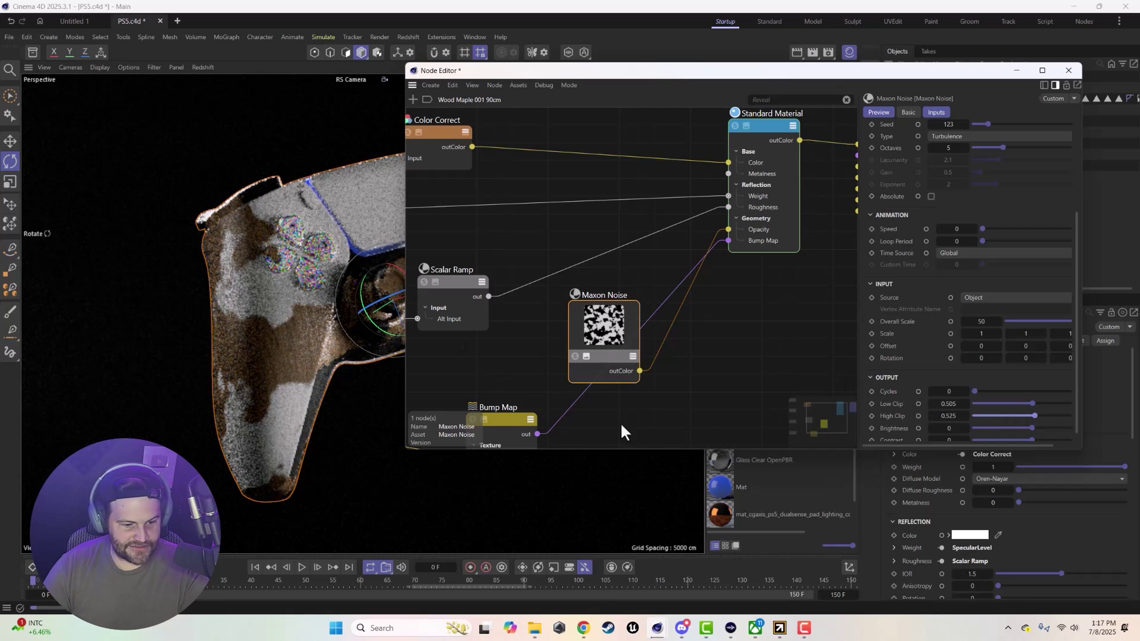
pyautogui.click(1032, 403)
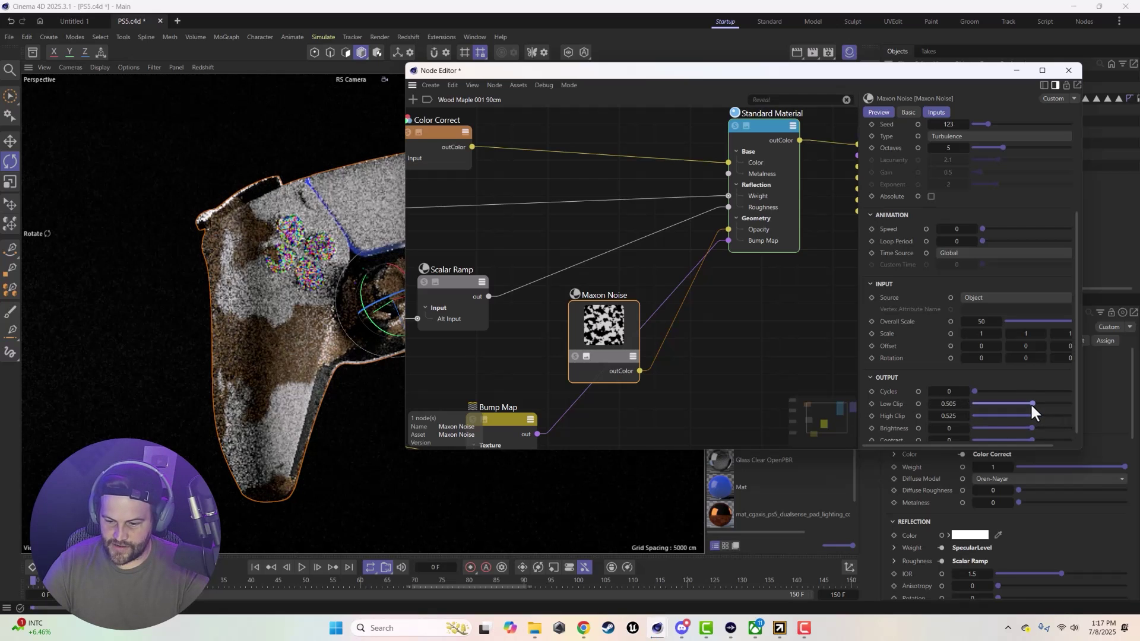
pyautogui.moveTo(1031, 403); pyautogui.dragTo(1028, 402)
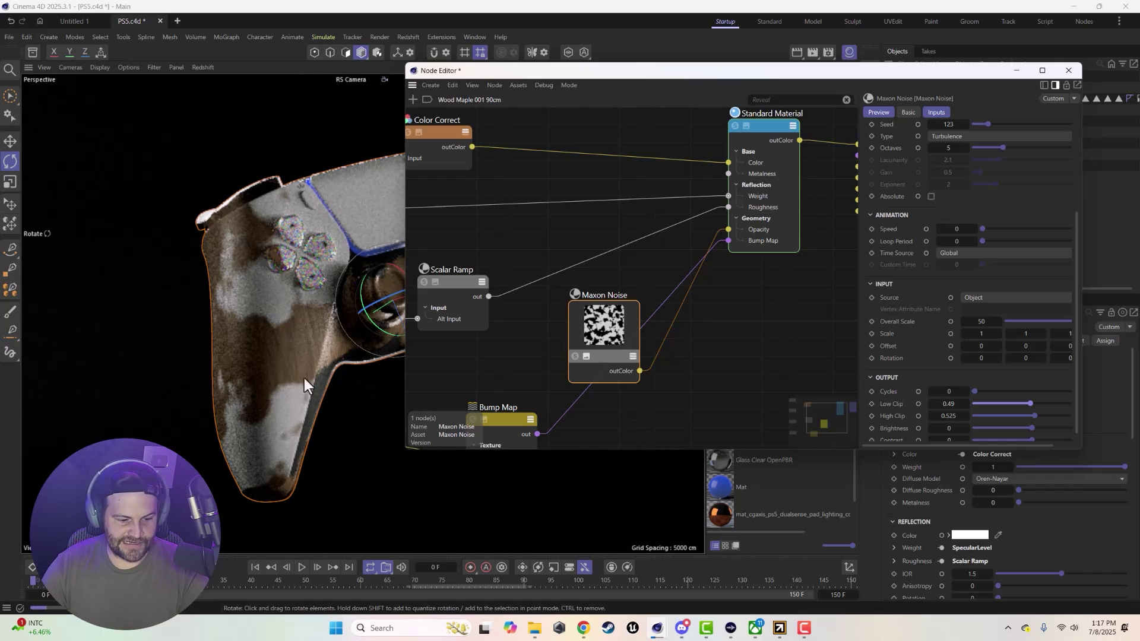
# Make room below the Maxon Noise, add a Ramp node there, and feed the noise into the Ramp's Alt Input
pyautogui.moveTo(599, 333); pyautogui.dragTo(569, 334)
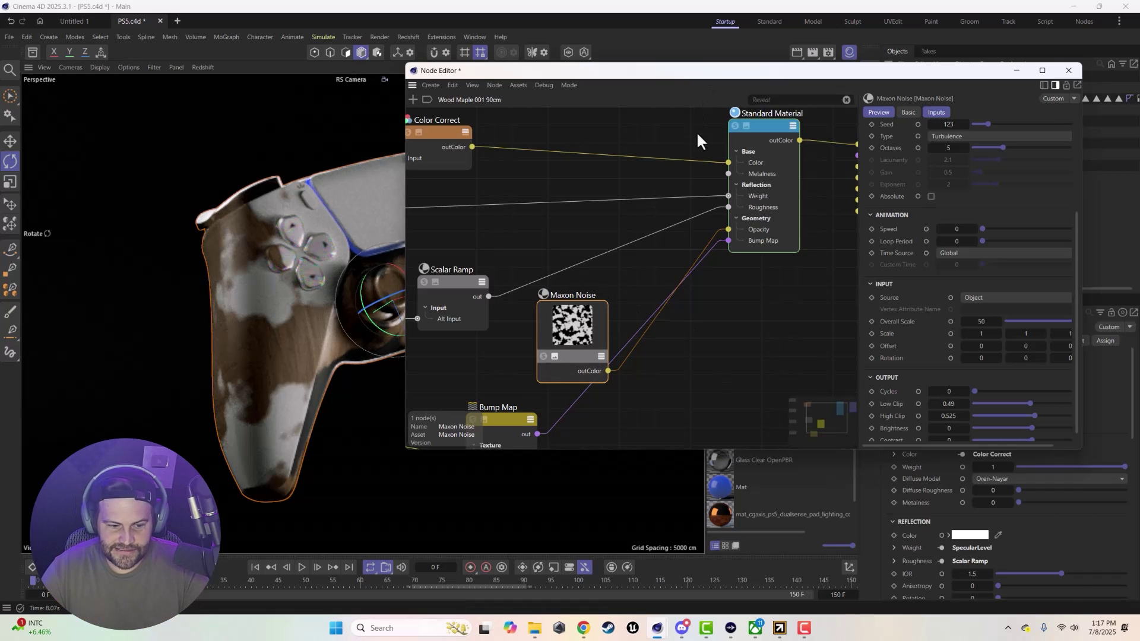
pyautogui.moveTo(700, 75); pyautogui.dragTo(641, 97)
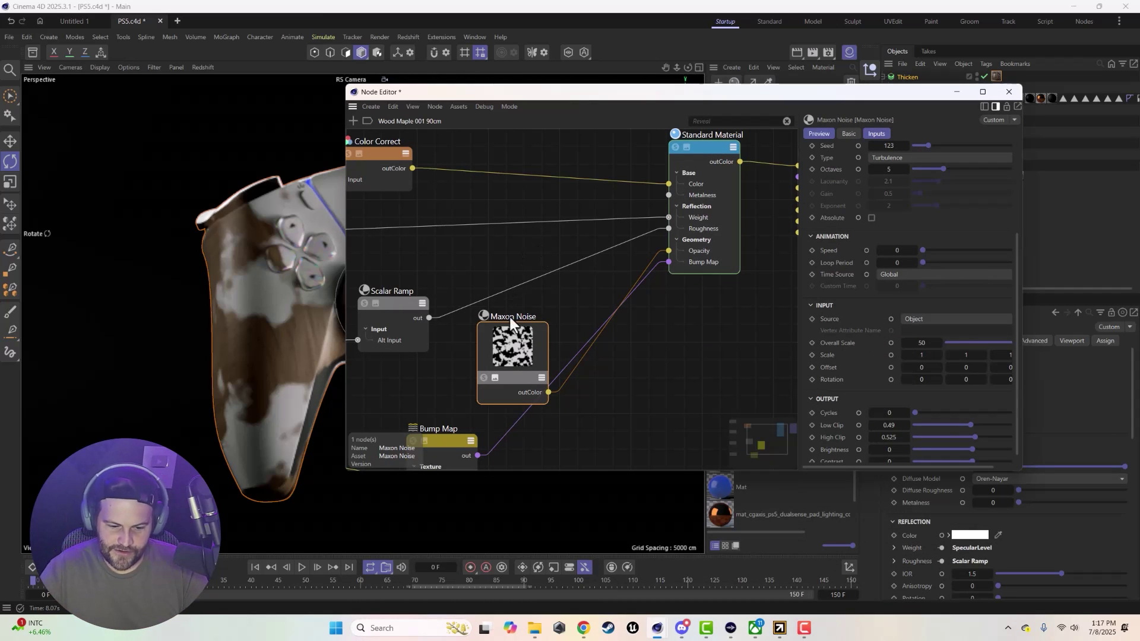
pyautogui.moveTo(523, 348); pyautogui.dragTo(524, 296)
pyautogui.doubleClick(652, 397)
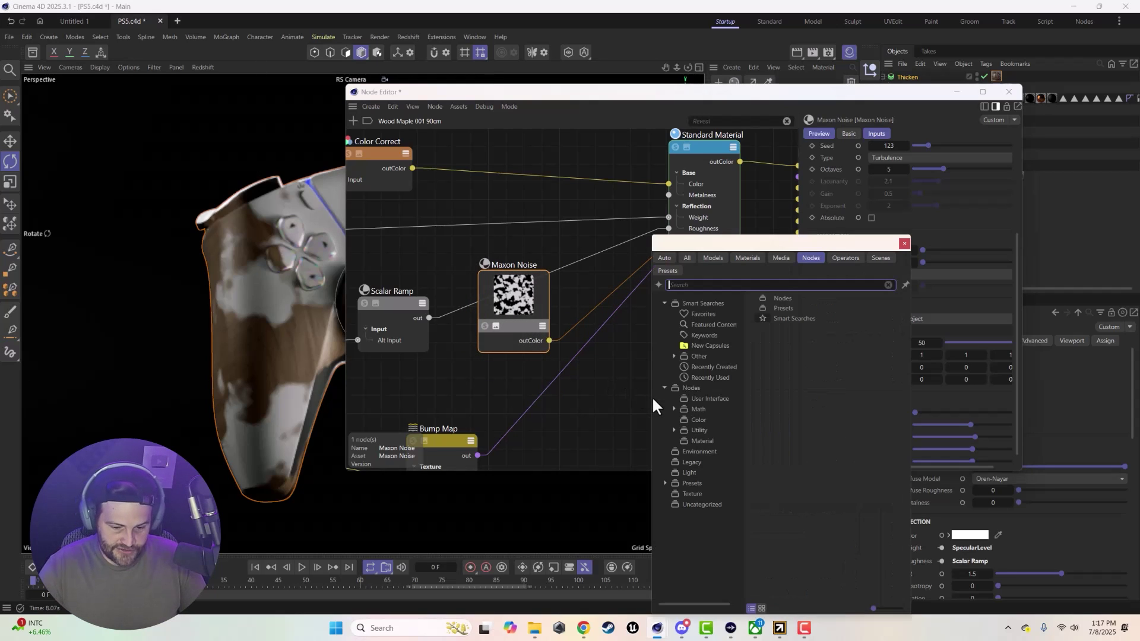
pyautogui.write('ramop')
pyautogui.press('BackSpace')
pyautogui.press('BackSpace')
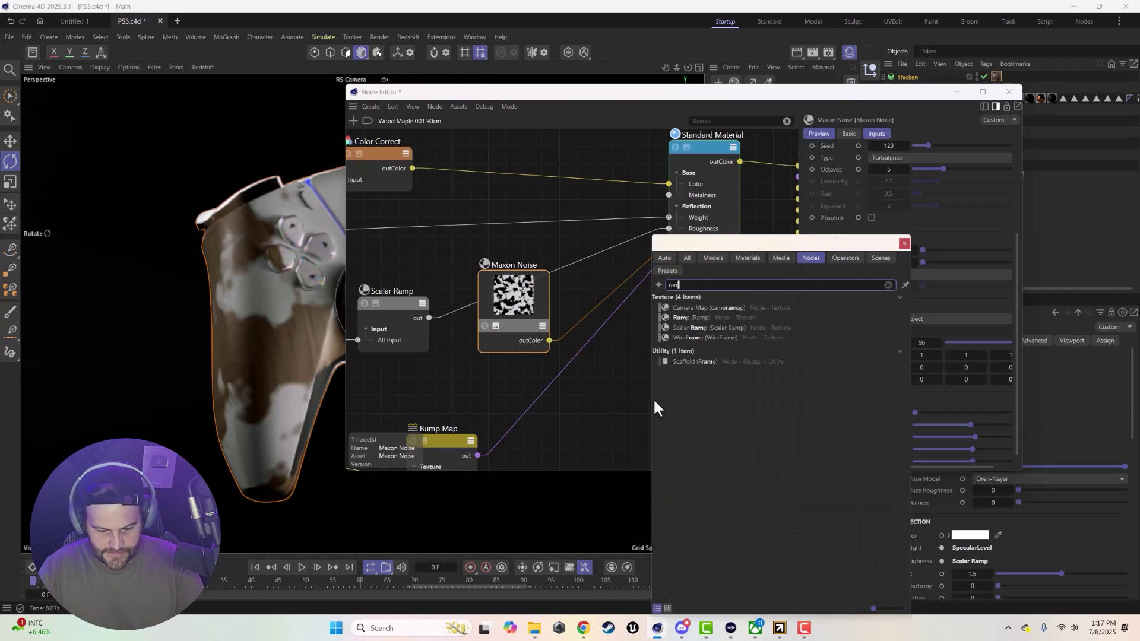
pyautogui.write('p')
pyautogui.moveTo(682, 298); pyautogui.dragTo(638, 369)
pyautogui.click(925, 245)
pyautogui.moveTo(642, 272); pyautogui.dragTo(668, 250)
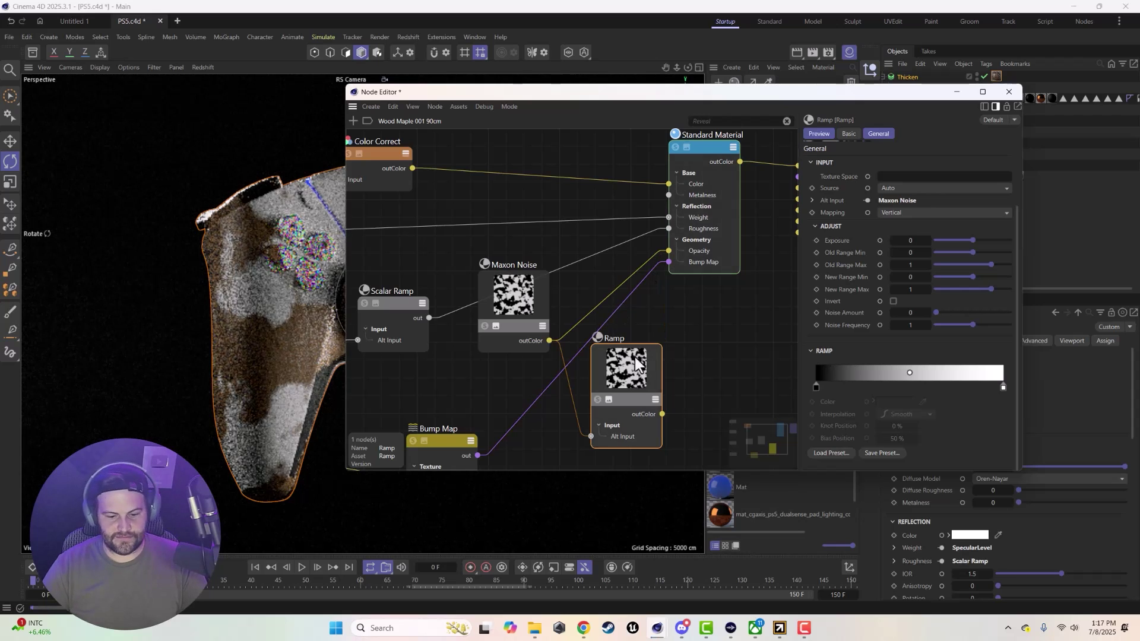
# Recolor the Ramp's white end knot to saturated orange
pyautogui.moveTo(654, 393); pyautogui.dragTo(1005, 396)
pyautogui.doubleClick(1004, 390)
pyautogui.click(1003, 408)
pyautogui.click(843, 396)
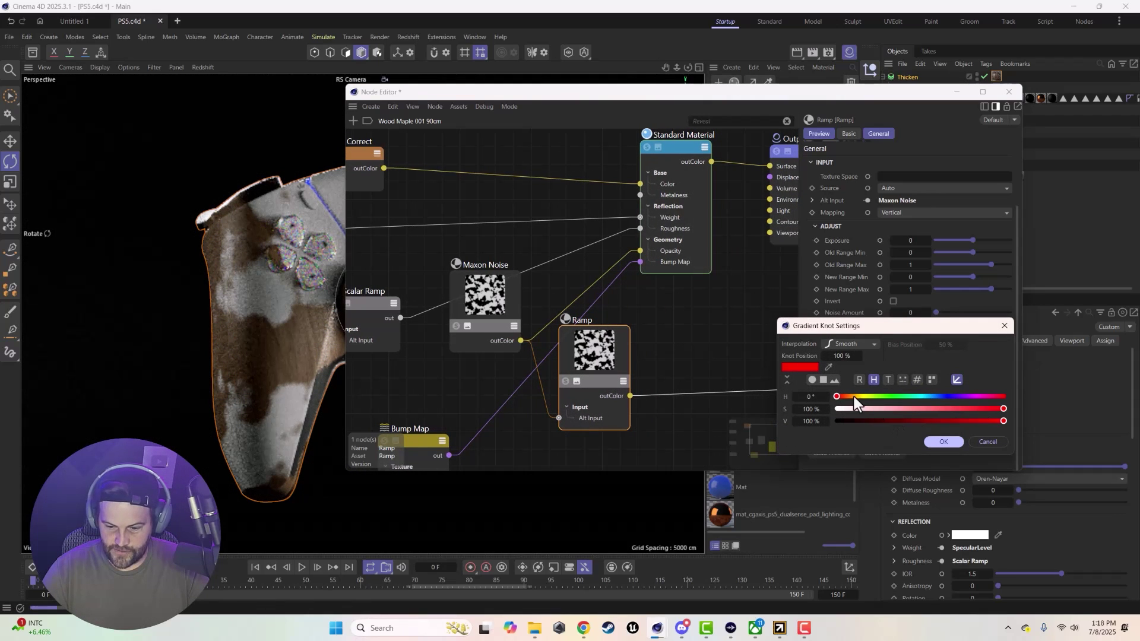
pyautogui.click(839, 396)
pyautogui.click(944, 442)
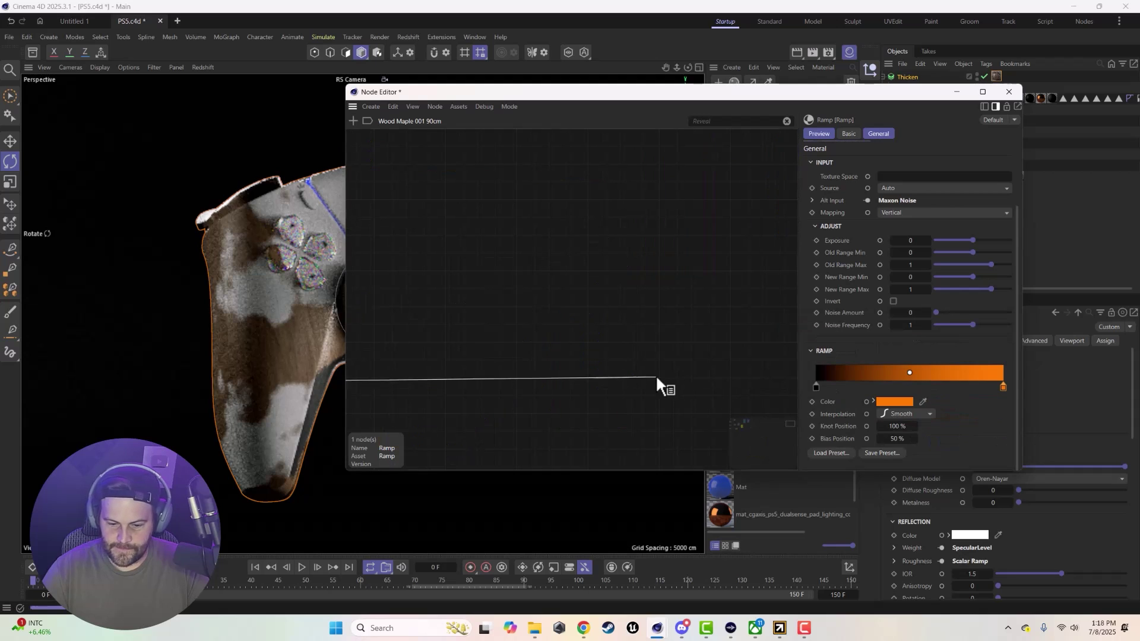
pyautogui.click(560, 331)
pyautogui.moveTo(496, 381); pyautogui.dragTo(755, 348, button='middle')
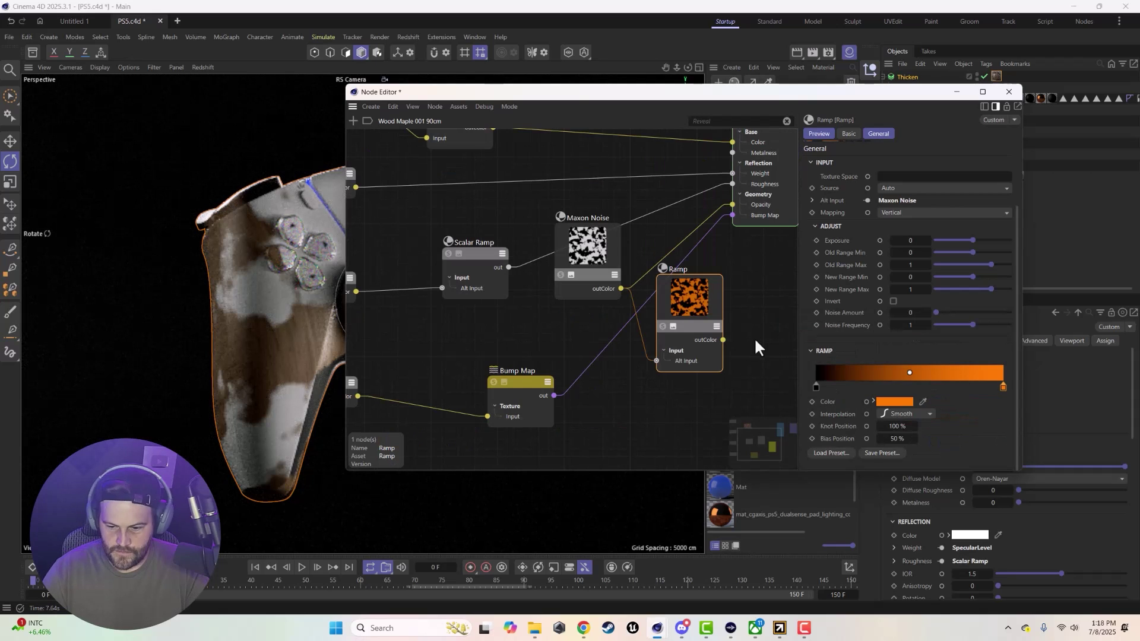
# Recolor the Ramp's end knot to fully saturated red
pyautogui.doubleClick(1004, 387)
pyautogui.click(837, 396)
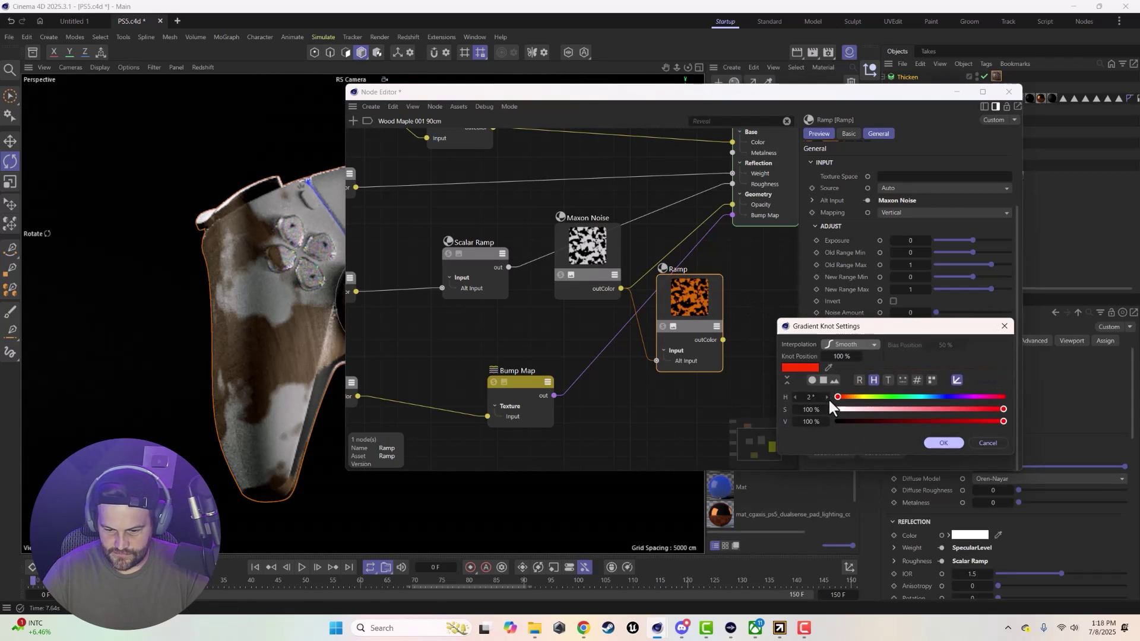
pyautogui.click(942, 442)
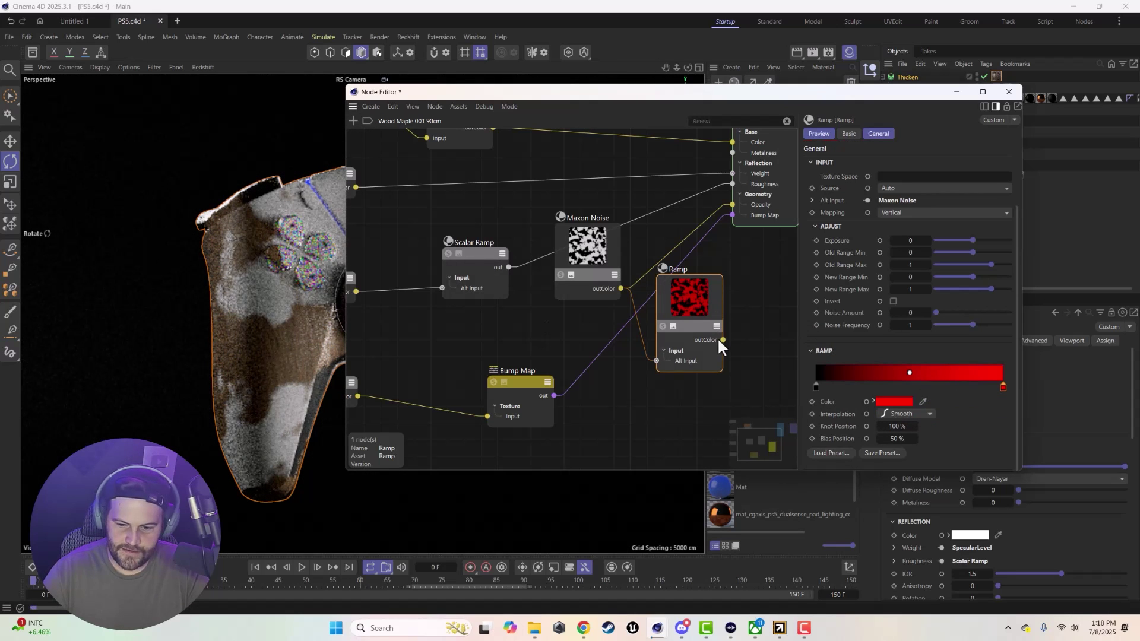
# Connect the Ramp to the Standard Material's emission color and set the emission weight to 1
pyautogui.moveTo(730, 332); pyautogui.dragTo(779, 137)
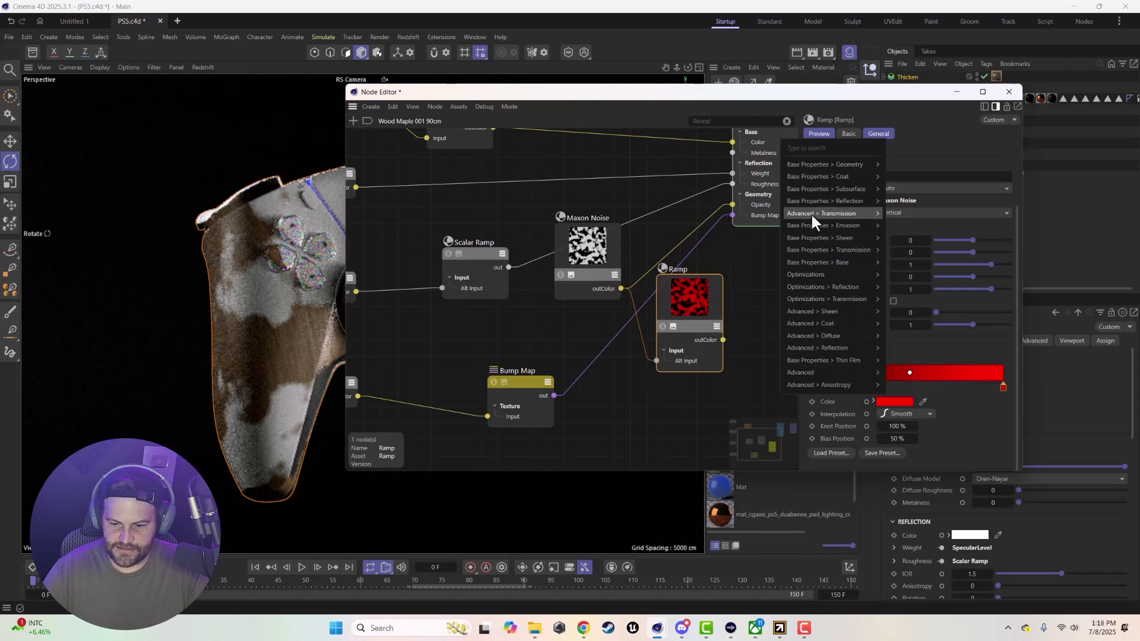
pyautogui.moveTo(827, 227)
pyautogui.click(894, 227)
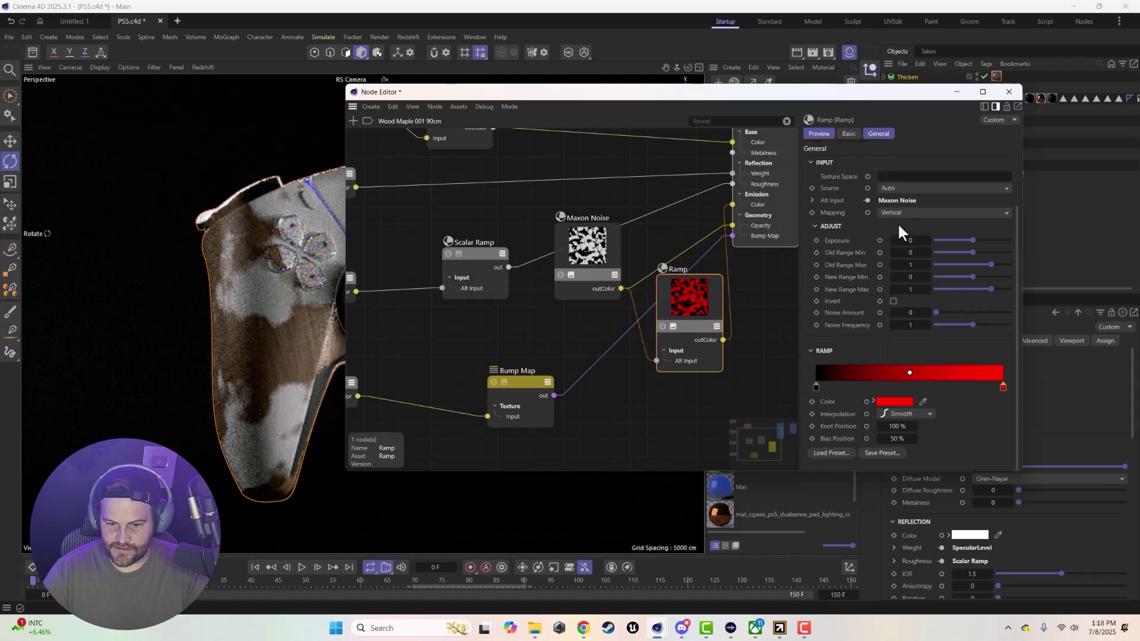
pyautogui.click(761, 163)
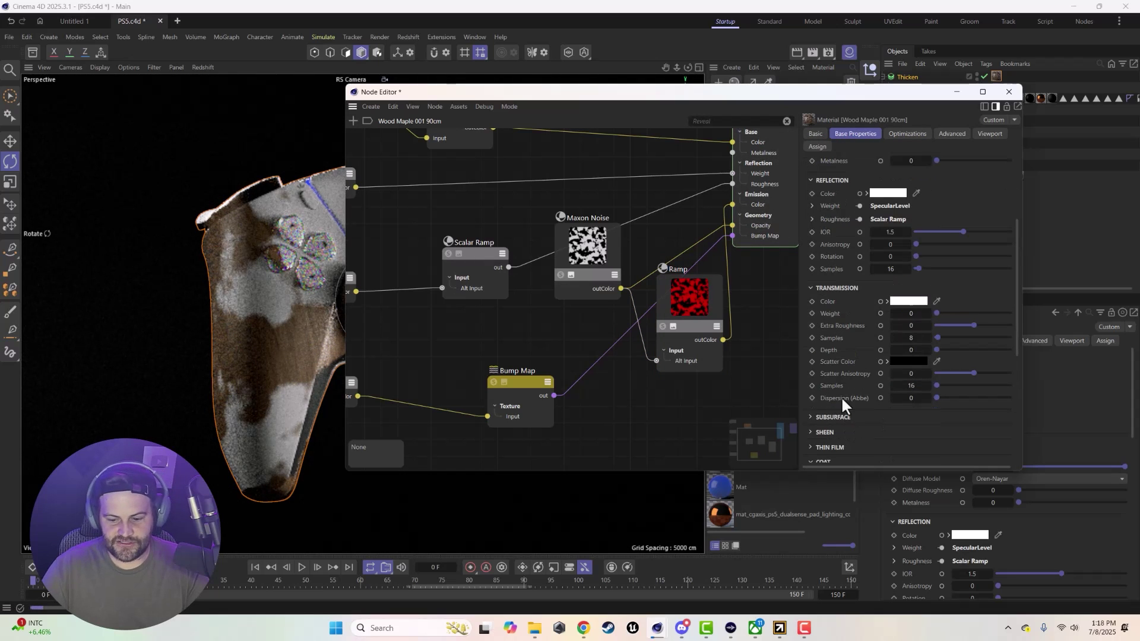
pyautogui.scroll(-5, 840, 397)
pyautogui.click(881, 369)
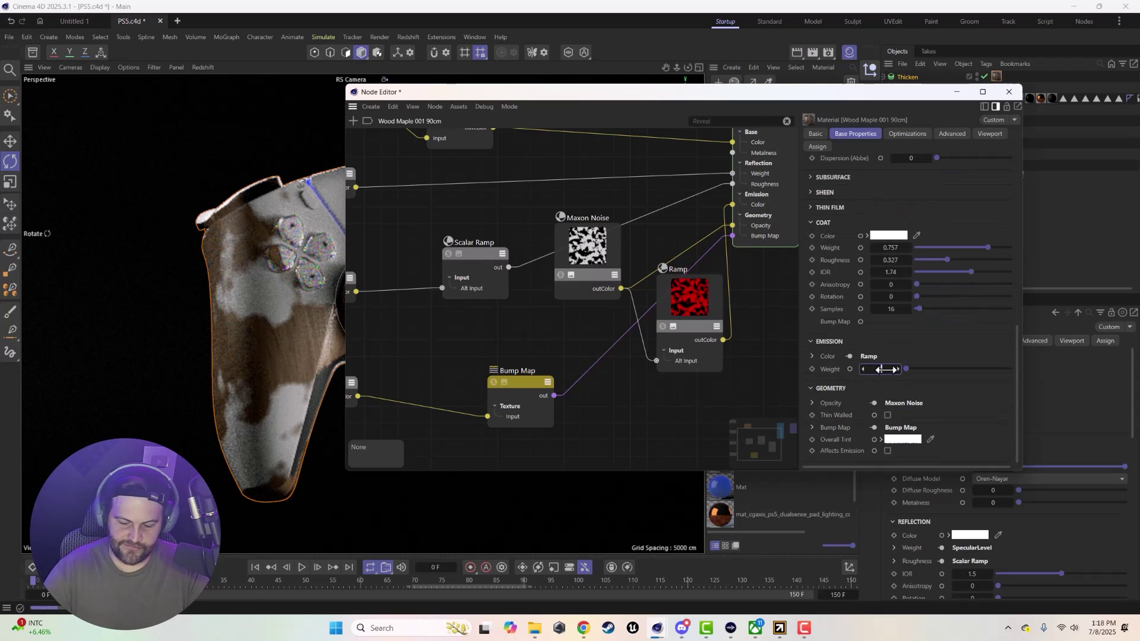
pyautogui.write('1')
pyautogui.press('Return')
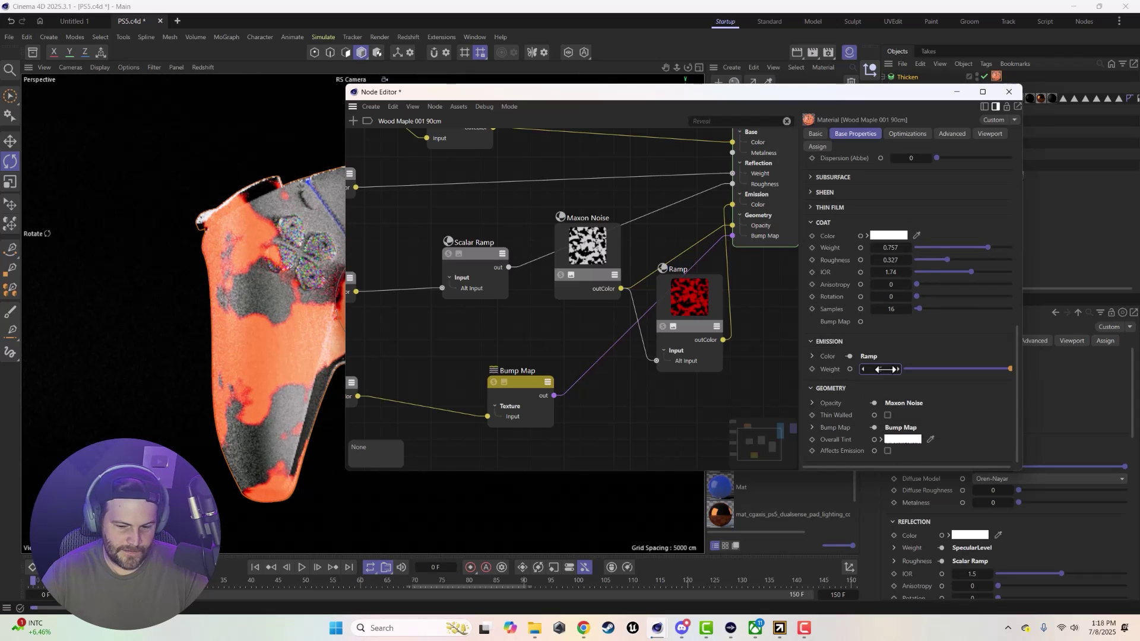
# Move the Ramp's black knot close to the red end, to about 90.5%
pyautogui.click(677, 302)
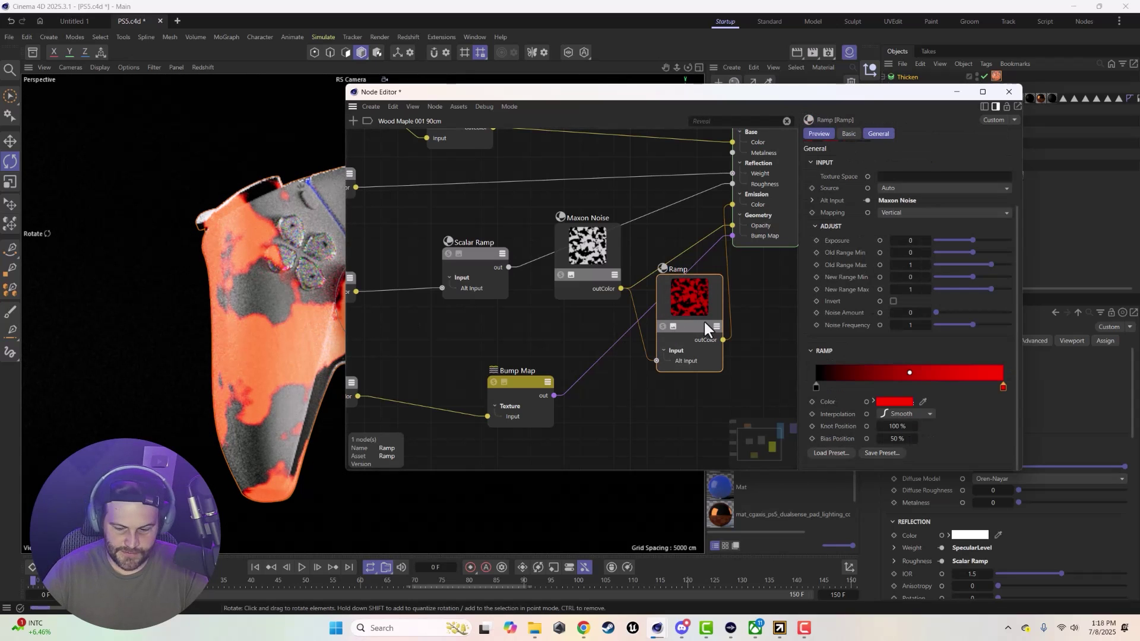
pyautogui.moveTo(817, 388); pyautogui.dragTo(981, 399)
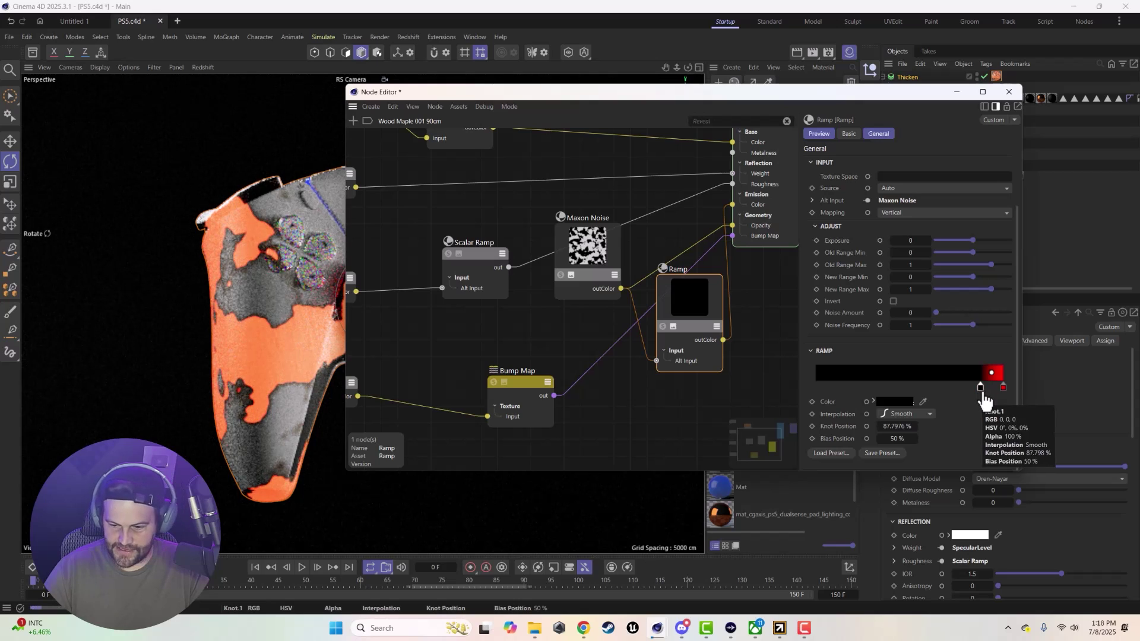
pyautogui.moveTo(980, 387); pyautogui.dragTo(985, 387)
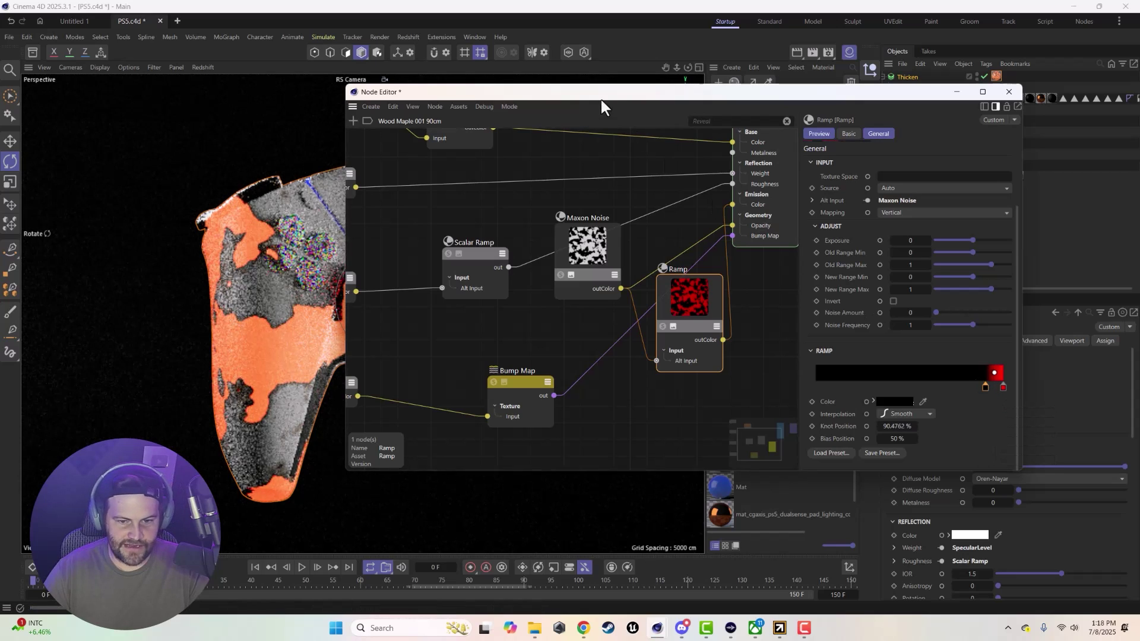
pyautogui.moveTo(603, 96); pyautogui.dragTo(641, 125)
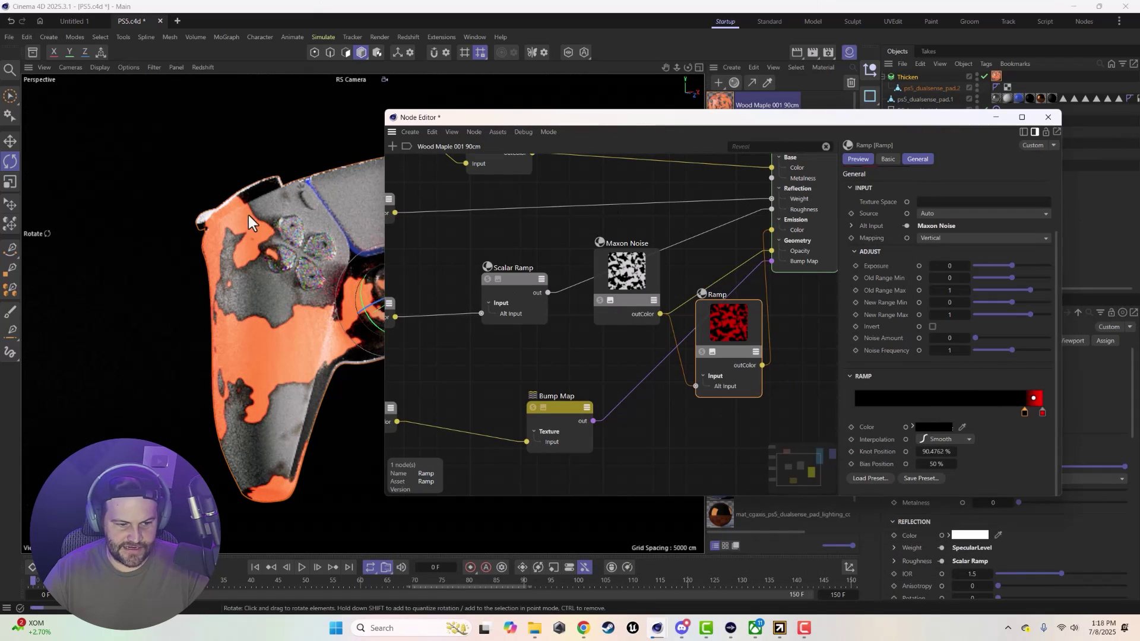
# Shift the Ramp's red knot inward to about 95.5% and add a black knot at 100%
pyautogui.moveTo(1042, 412); pyautogui.dragTo(1029, 426)
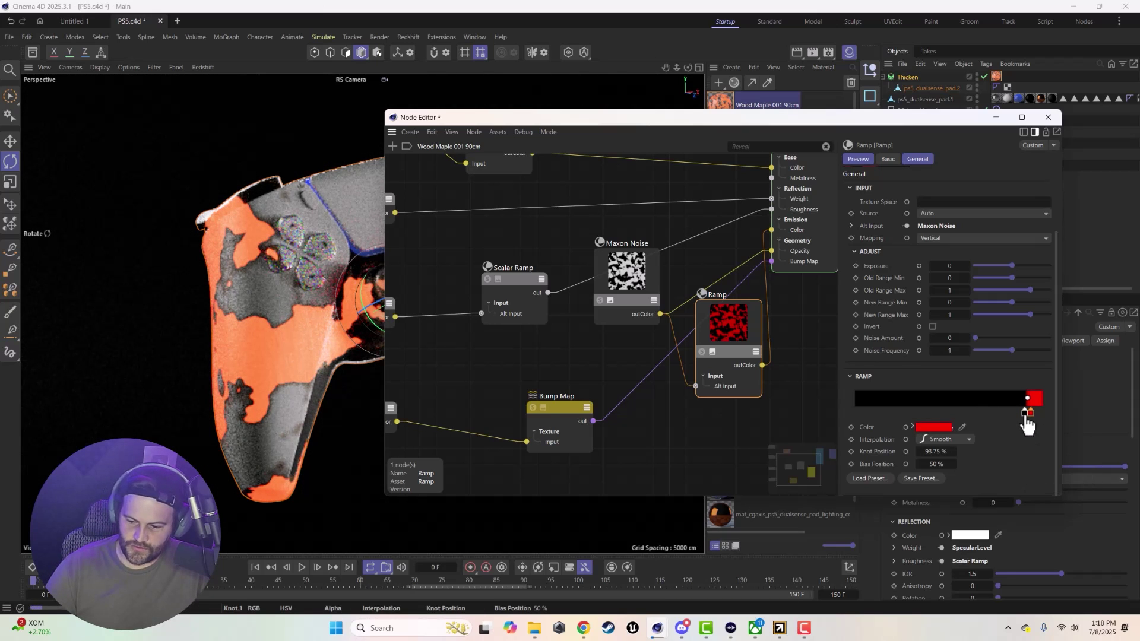
pyautogui.moveTo(1029, 425); pyautogui.dragTo(1045, 426)
pyautogui.click(1043, 415)
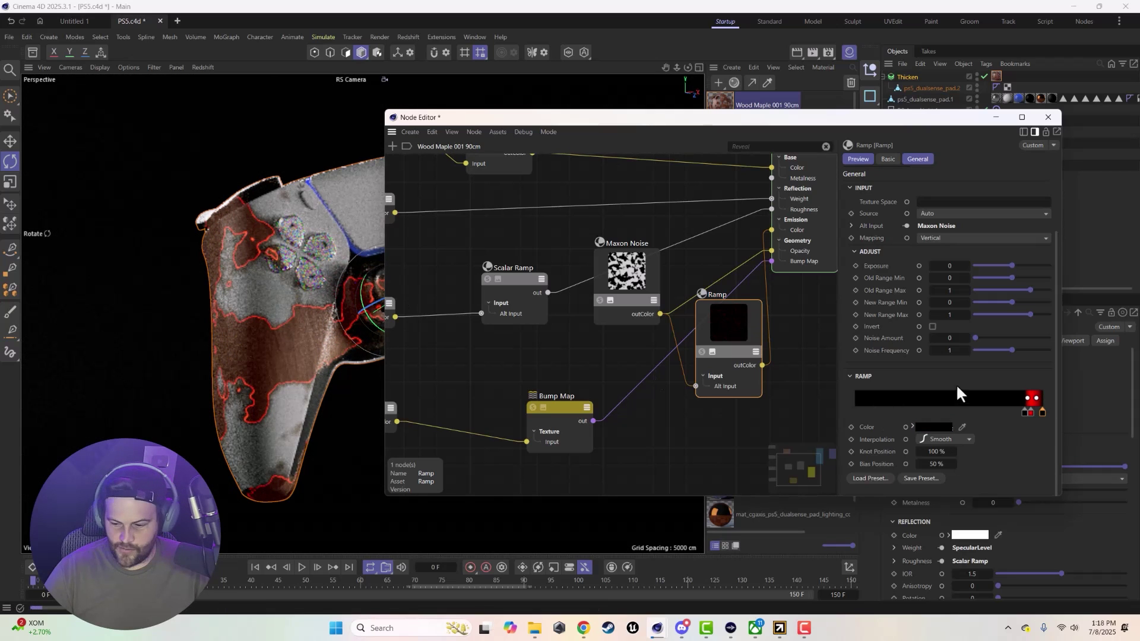
pyautogui.click(1033, 412)
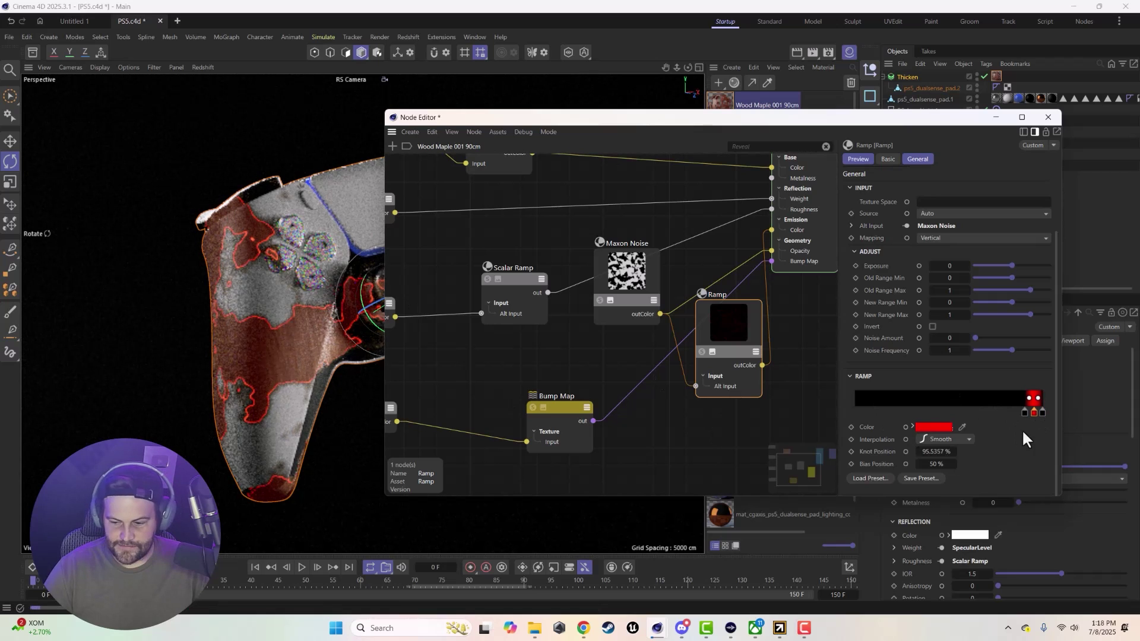
# Tighten the Ramp's knots into a thin red band, with the end black knot at about 98.2%
pyautogui.click(1027, 413)
pyautogui.moveTo(1031, 415); pyautogui.dragTo(1034, 415)
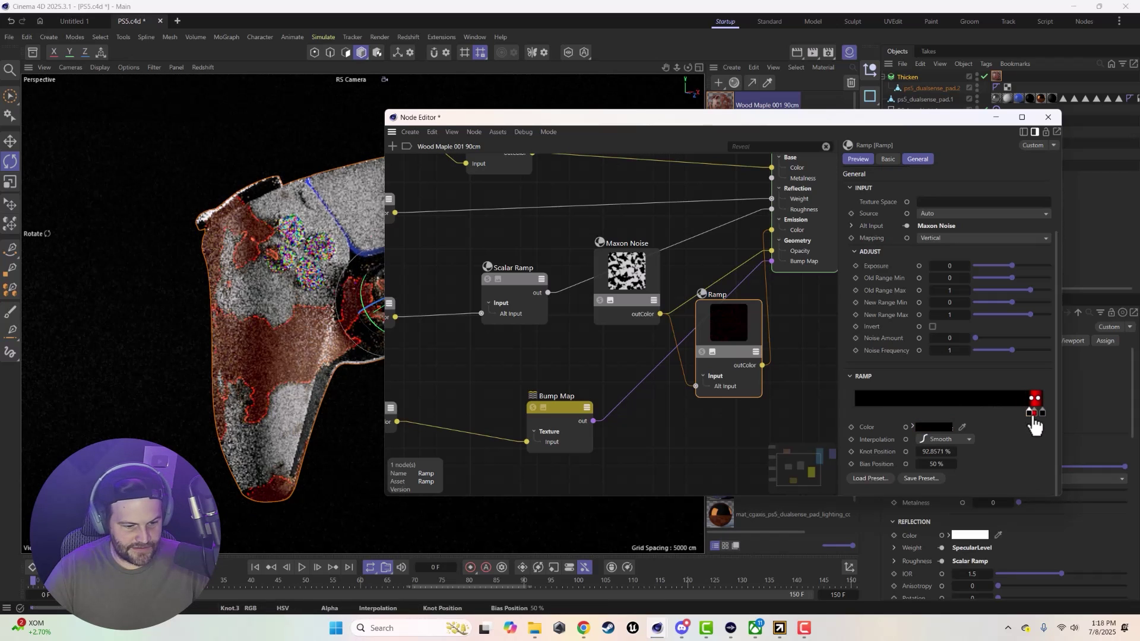
pyautogui.click(1036, 413)
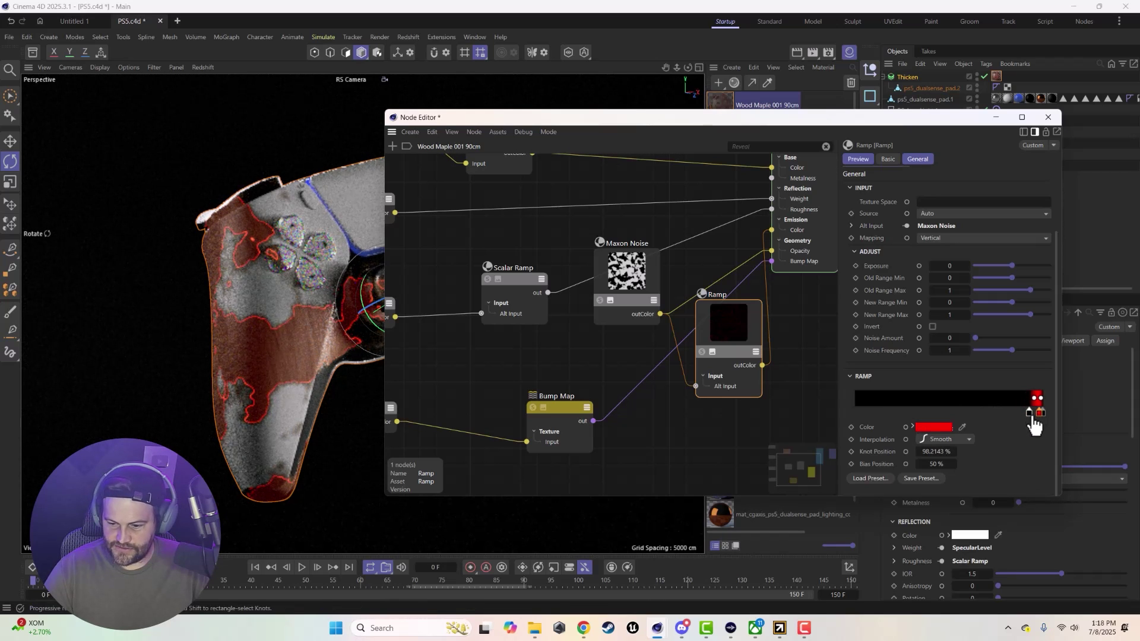
pyautogui.moveTo(1036, 412); pyautogui.dragTo(1039, 412)
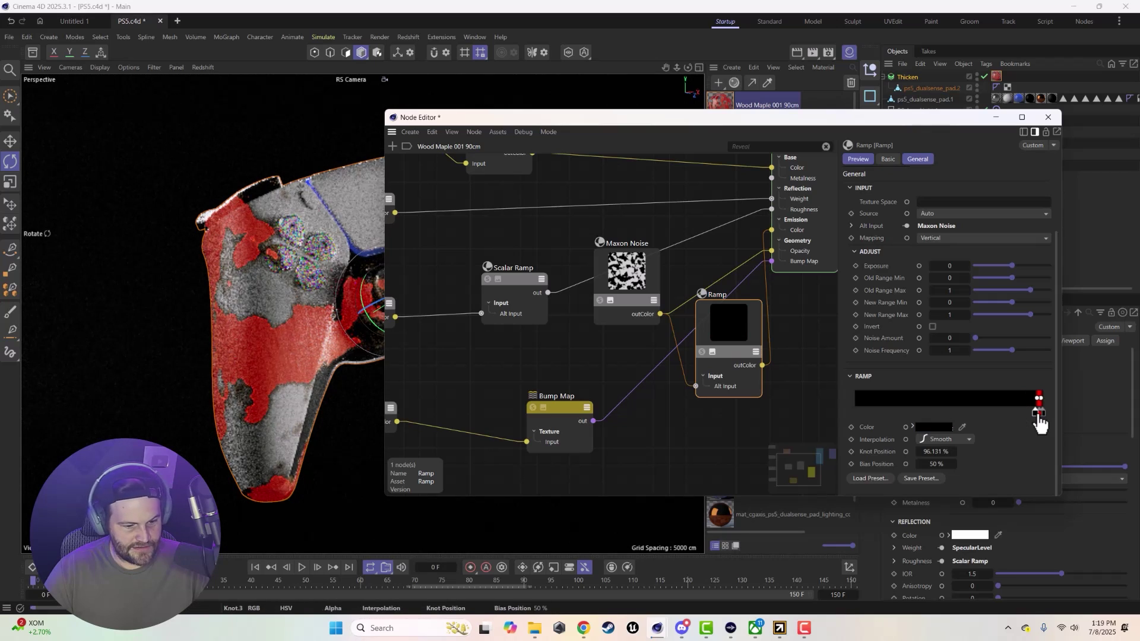
pyautogui.moveTo(1037, 414); pyautogui.dragTo(1039, 416)
pyautogui.click(1038, 414)
pyautogui.click(1041, 414)
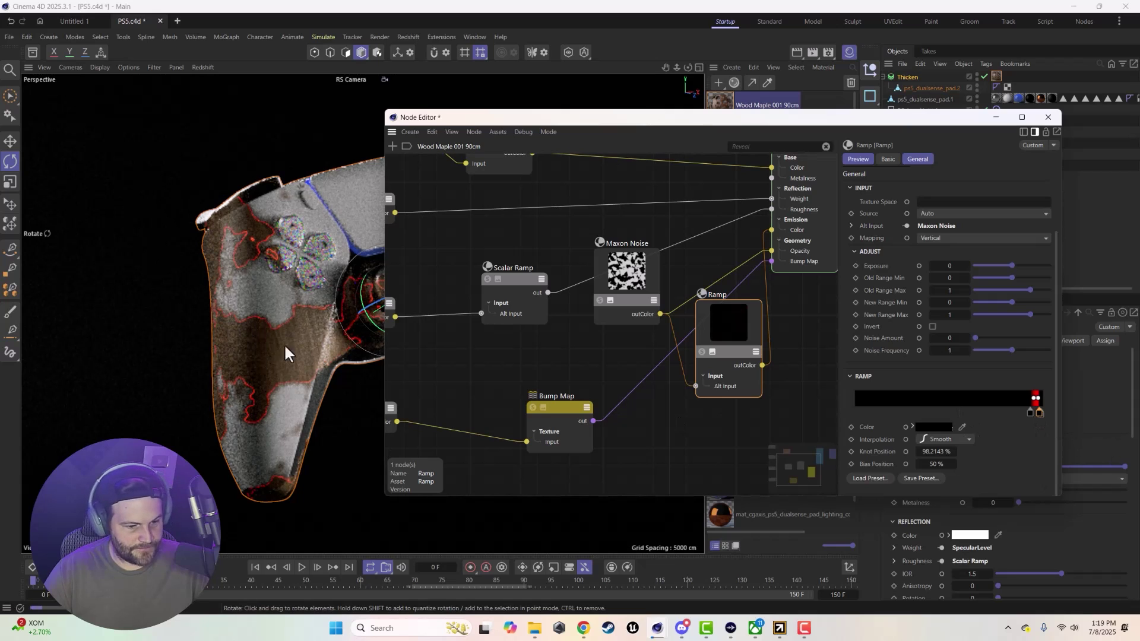
# Widen the Ramp's red band, placing its inner black knot at about 88.4% with a 20% bias
pyautogui.click(1032, 413)
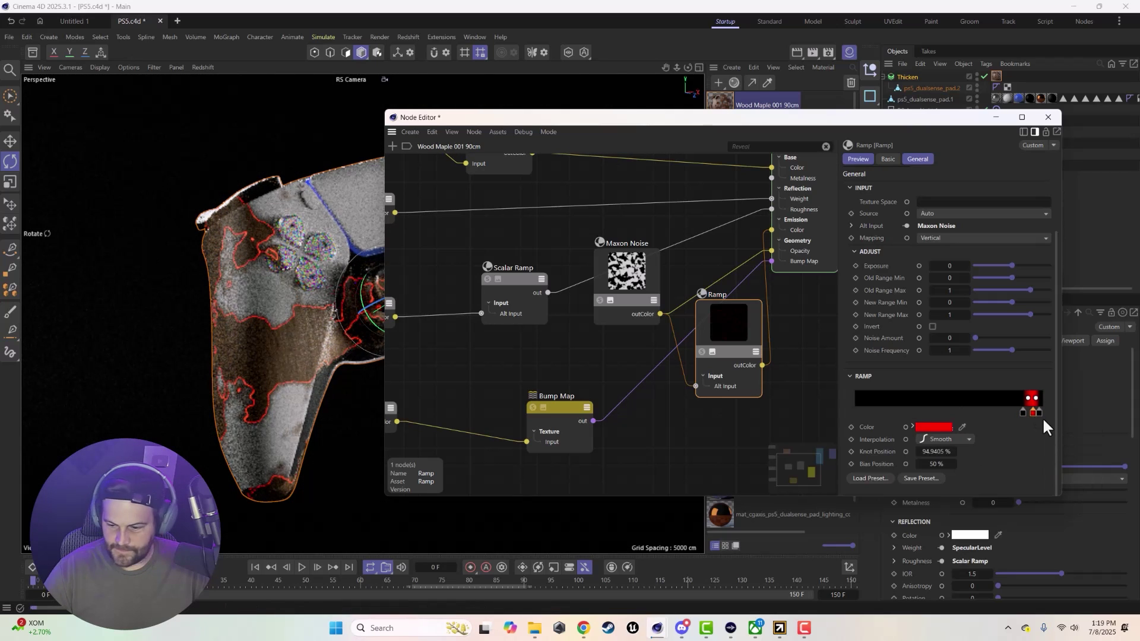
pyautogui.moveTo(1038, 413); pyautogui.dragTo(1025, 461)
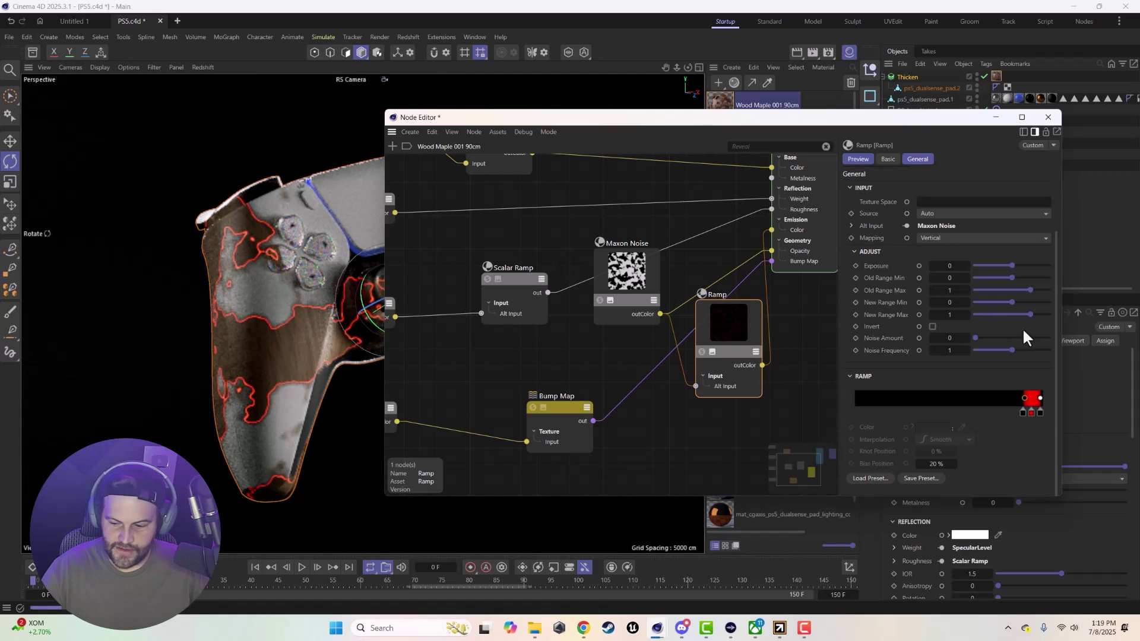
pyautogui.click(1031, 414)
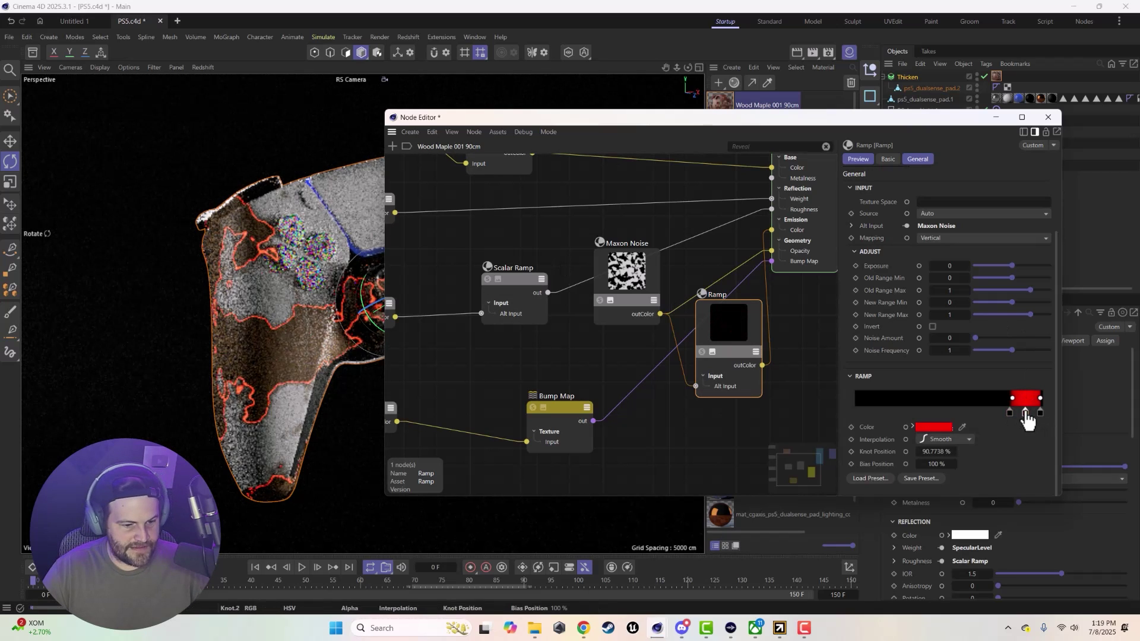
pyautogui.moveTo(1010, 413); pyautogui.dragTo(1021, 412)
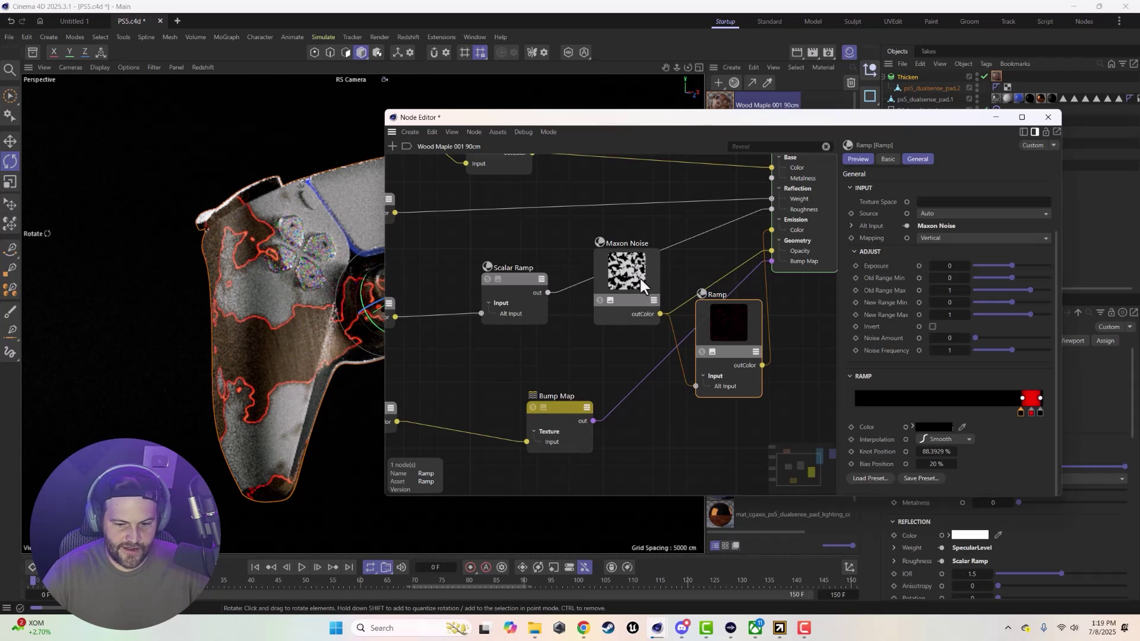
# Soften the Maxon Noise edges by setting Low Clip to about 0.456 and High Clip to about 0.534
pyautogui.moveTo(640, 277); pyautogui.dragTo(595, 282)
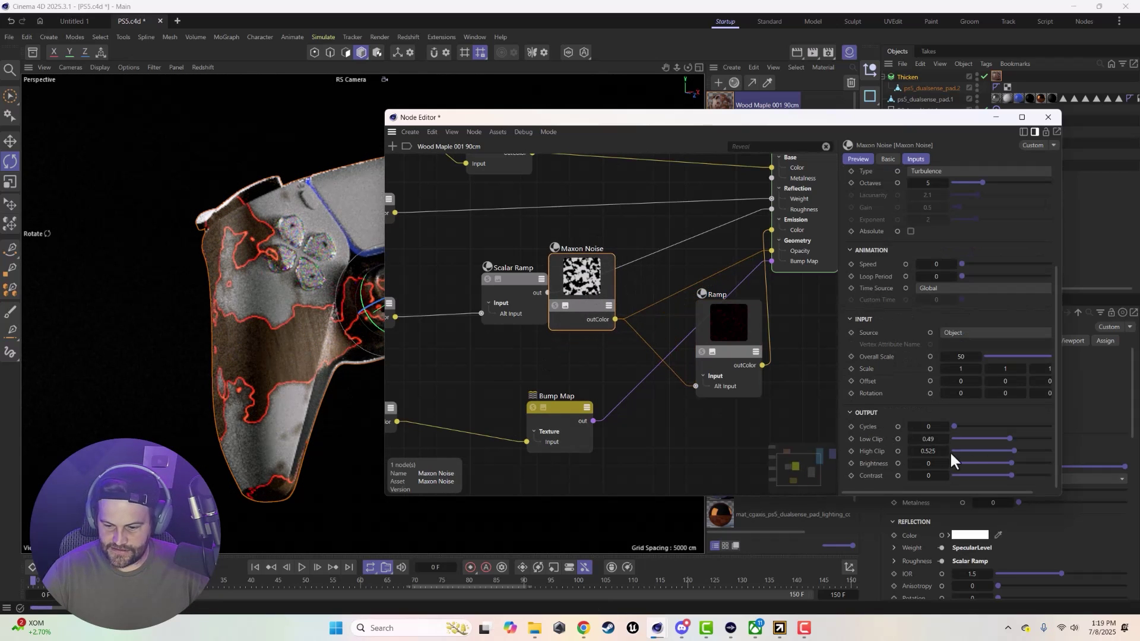
pyautogui.moveTo(1008, 439); pyautogui.dragTo(1013, 449)
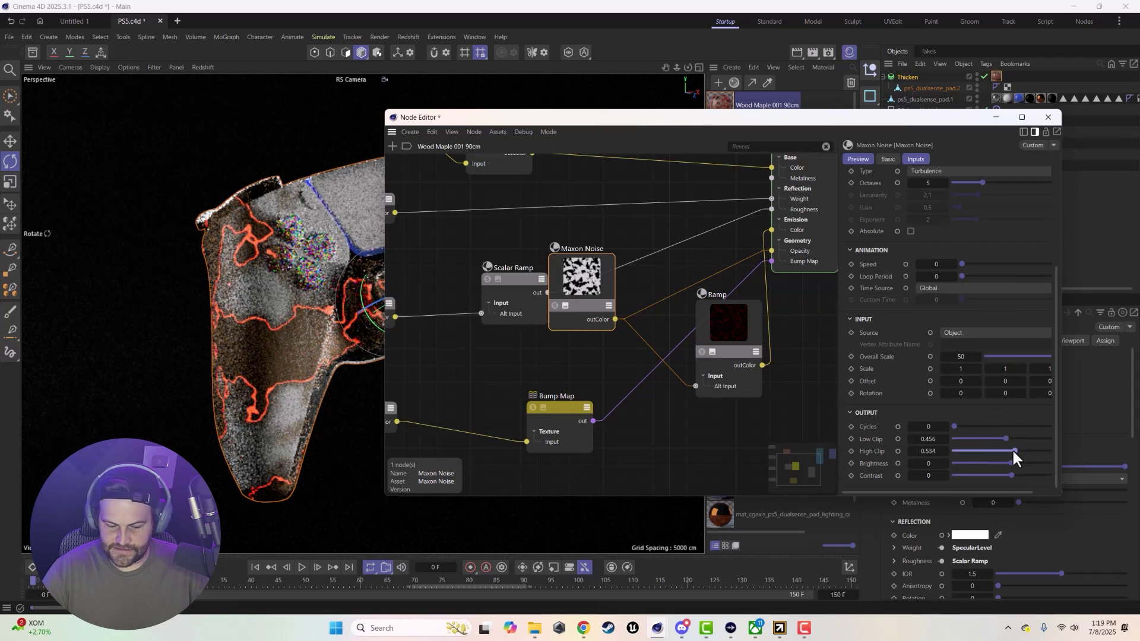
# Spread the Ramp's black knots around the red one, with the inner knot at about 78.3% and the end knot at 99.6%
pyautogui.click(714, 322)
pyautogui.click(1042, 412)
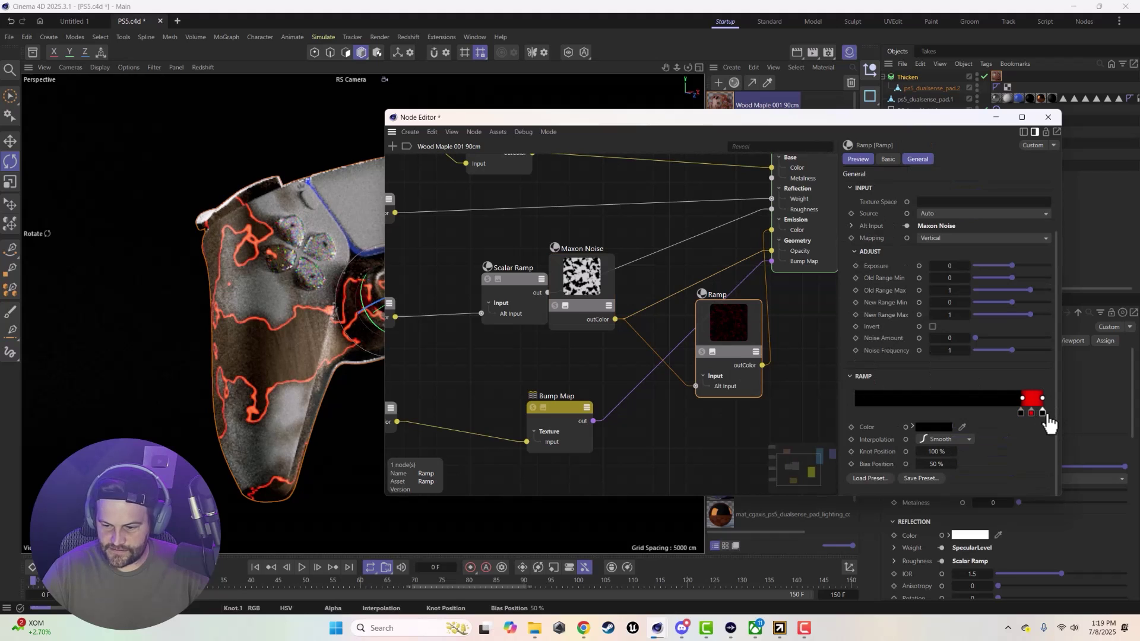
pyautogui.moveTo(1047, 418); pyautogui.dragTo(1005, 421)
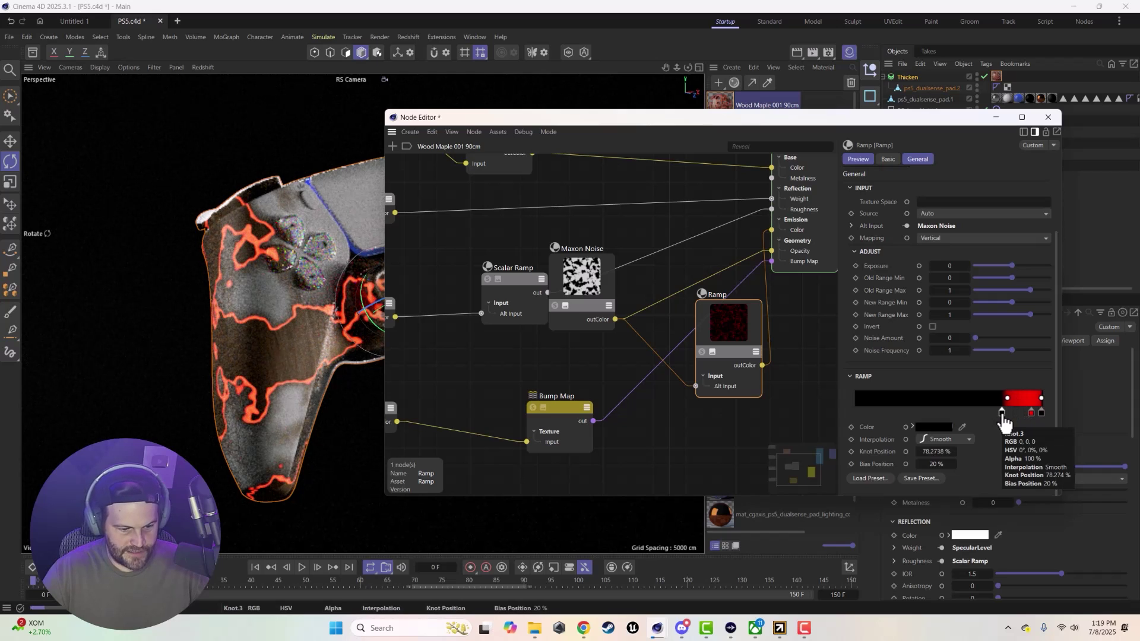
pyautogui.click(1041, 413)
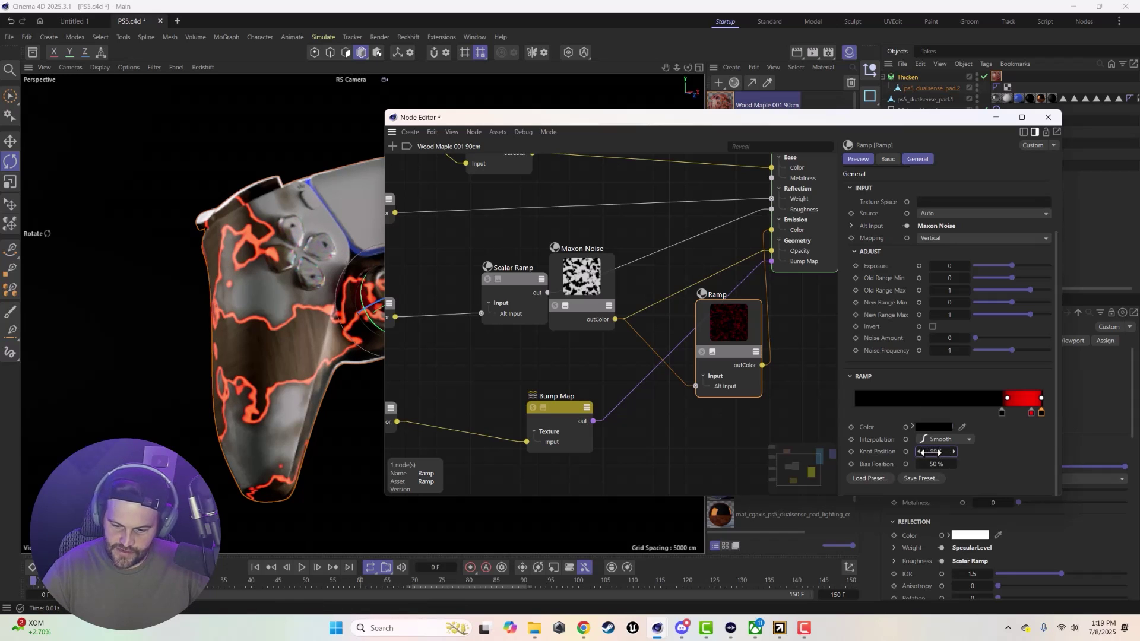
pyautogui.moveTo(938, 452); pyautogui.dragTo(933, 451)
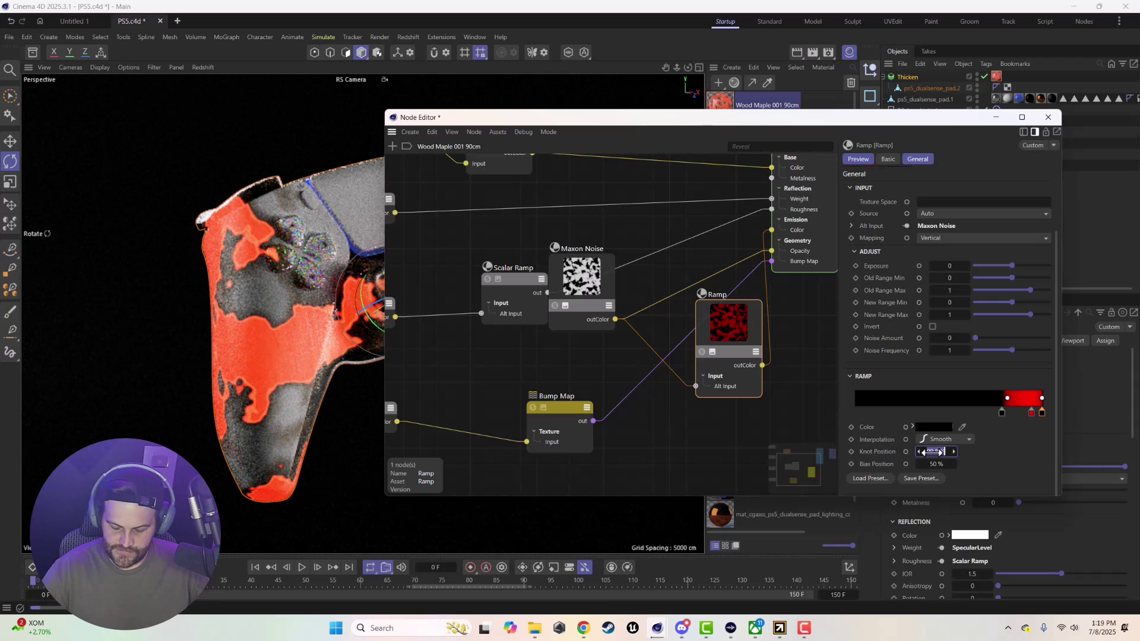
pyautogui.moveTo(935, 451); pyautogui.dragTo(945, 452)
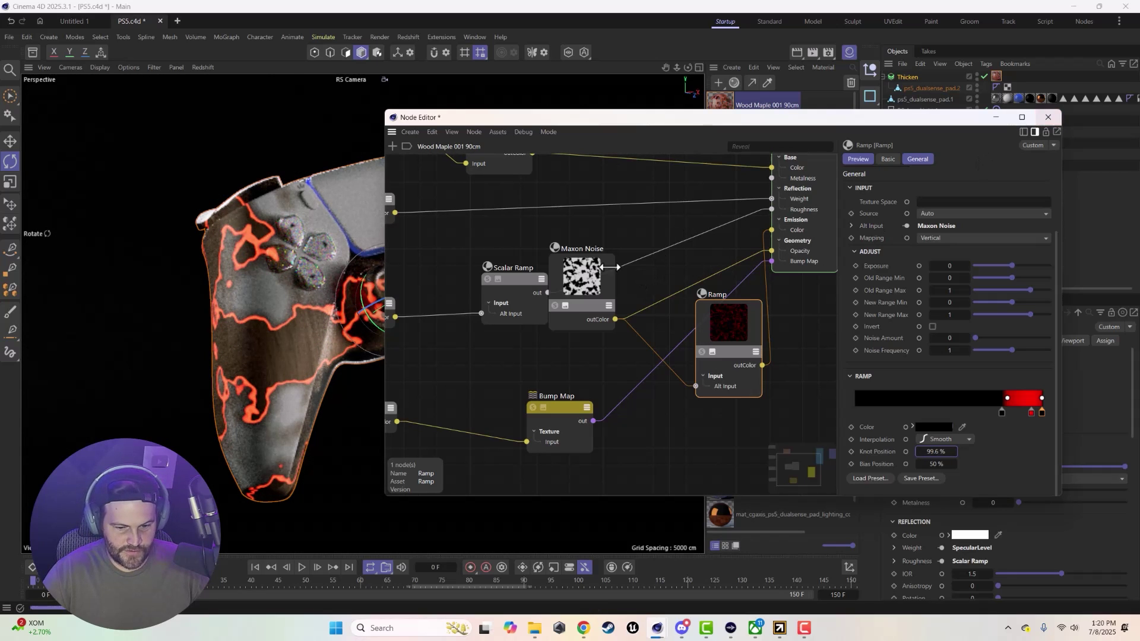
# Move the Maxon Noise node below the Bump Map and keyframe its Low Clip and High Clip at frame 60
pyautogui.moveTo(587, 276); pyautogui.dragTo(653, 468)
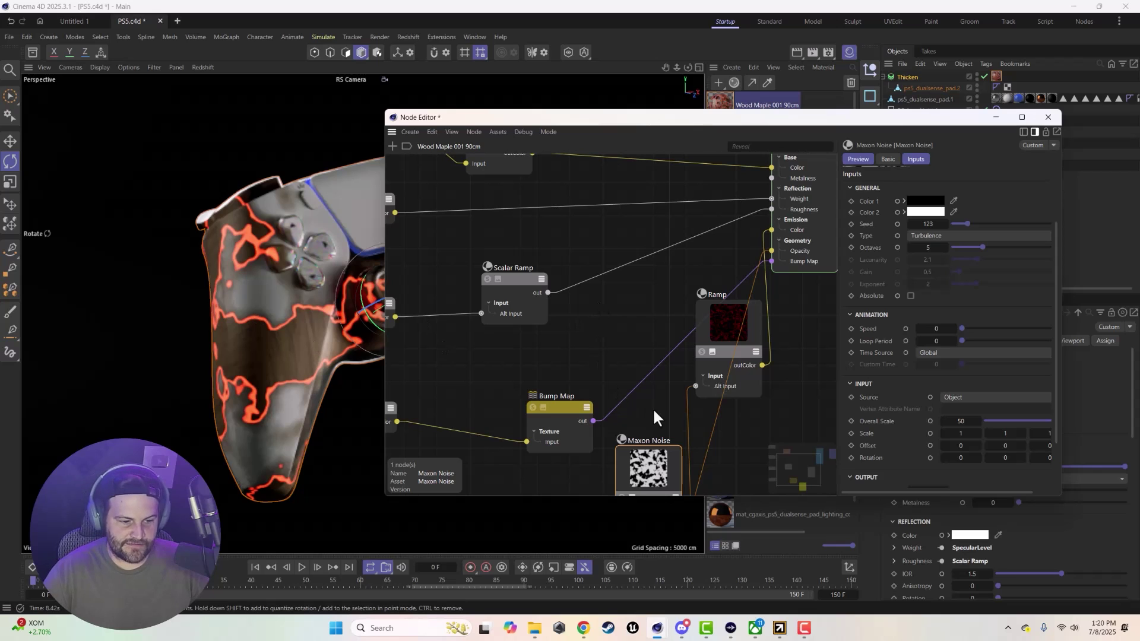
pyautogui.moveTo(654, 414); pyautogui.dragTo(569, 265, button='middle')
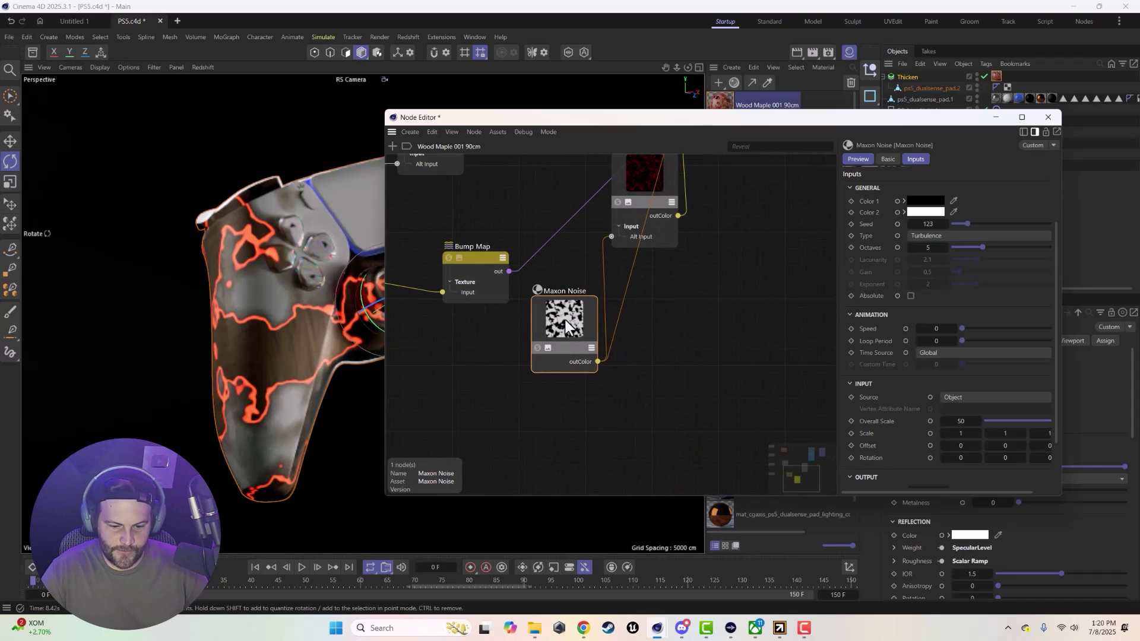
pyautogui.scroll(1, 871, 449)
pyautogui.click(249, 579)
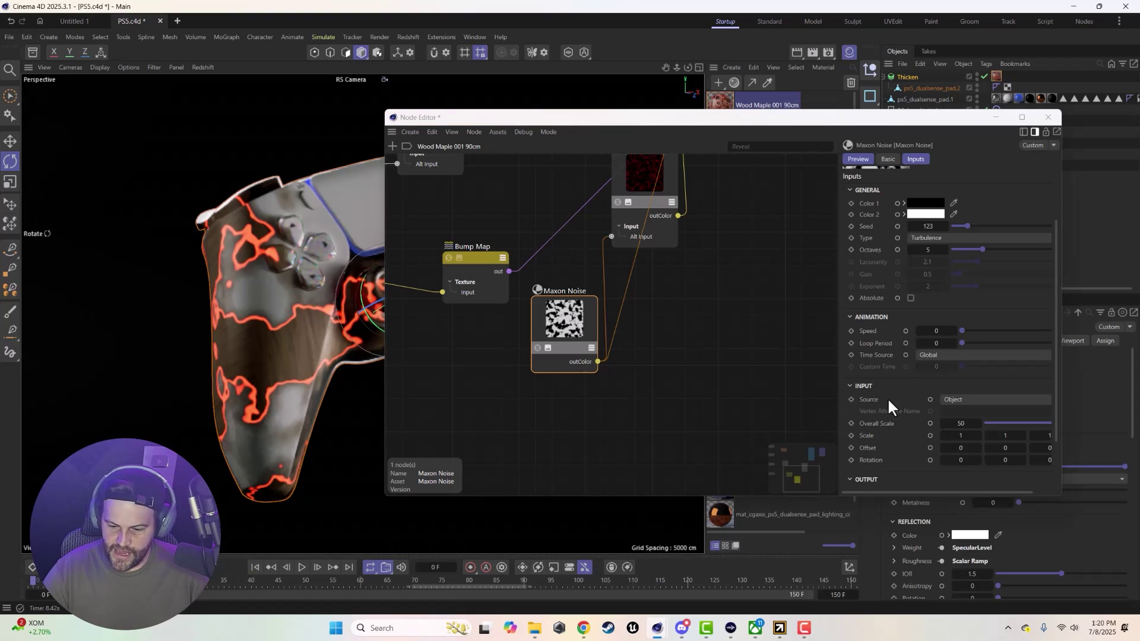
pyautogui.scroll(-3, 887, 397)
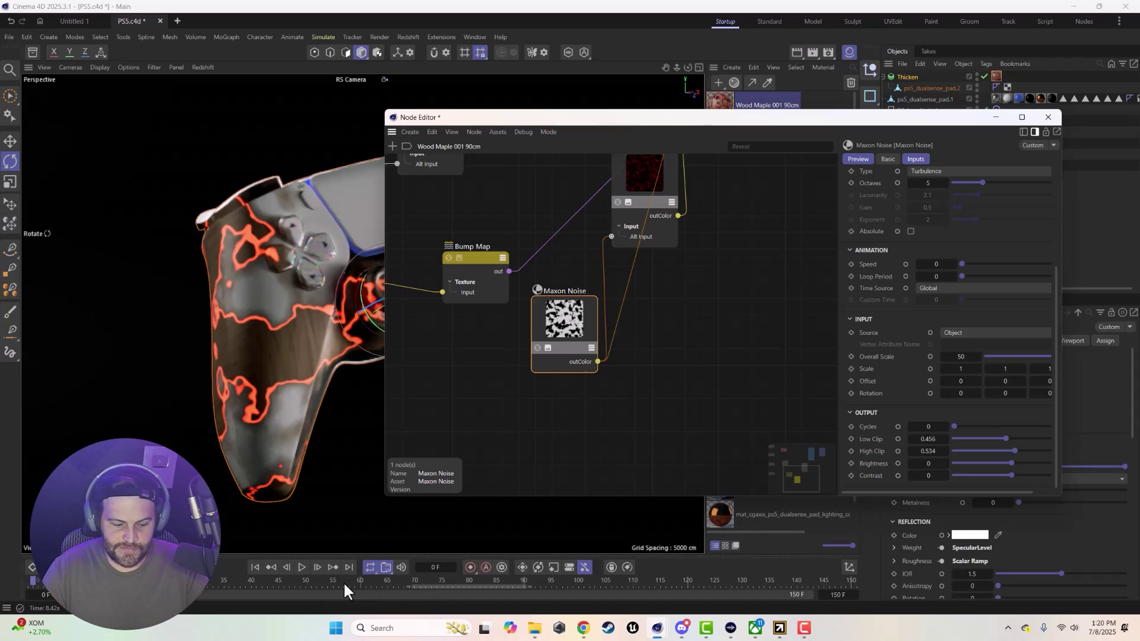
pyautogui.moveTo(344, 585); pyautogui.dragTo(367, 585)
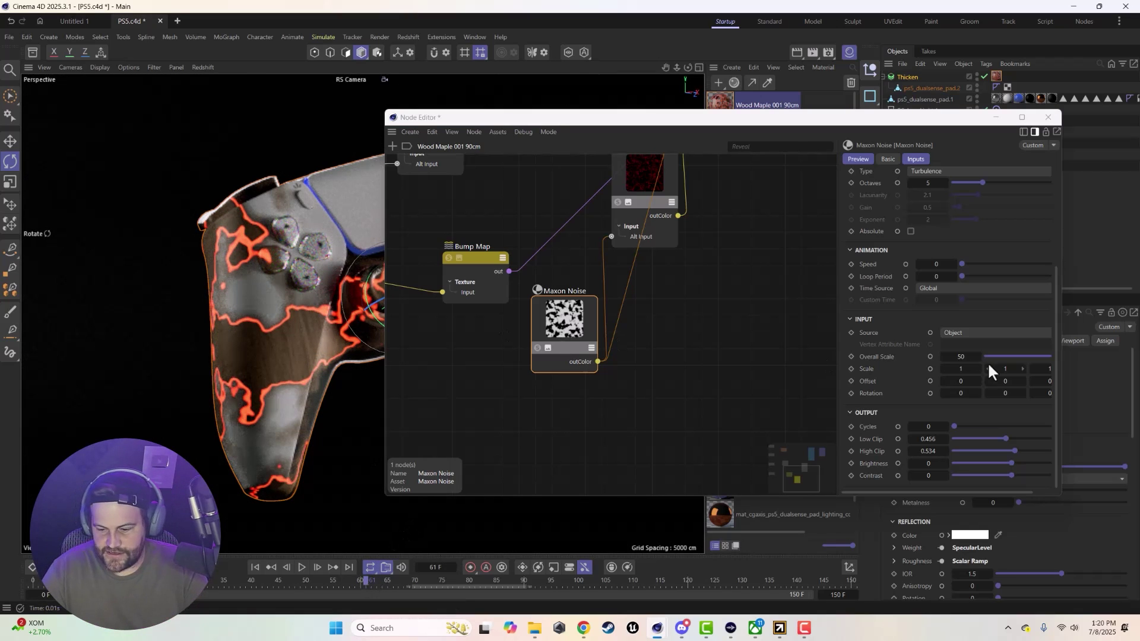
pyautogui.click(360, 579)
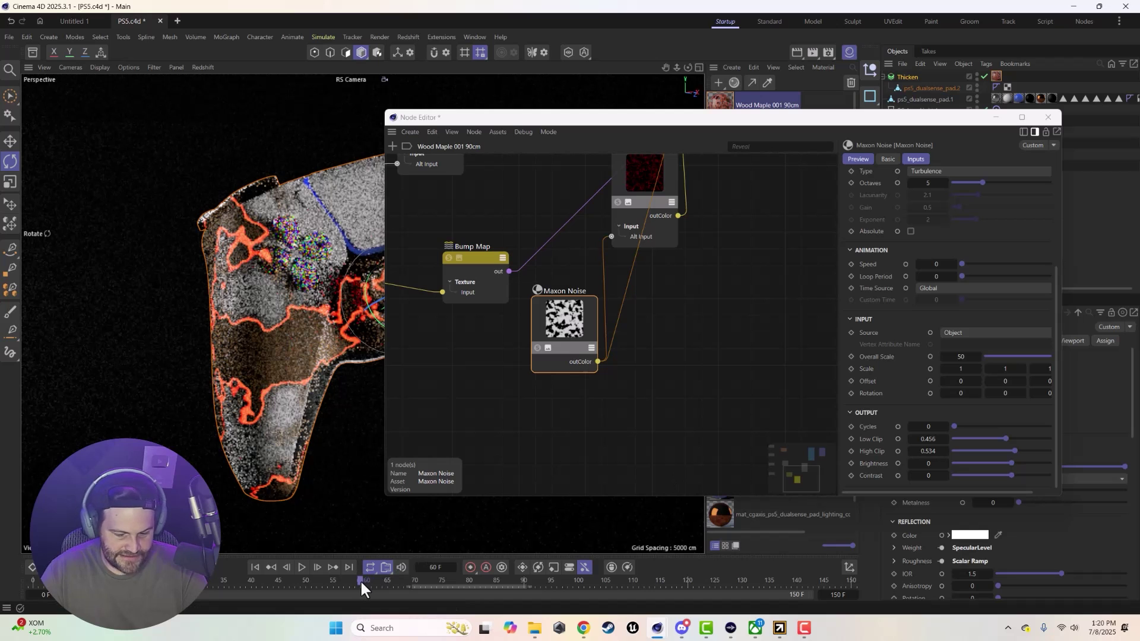
pyautogui.click(850, 438)
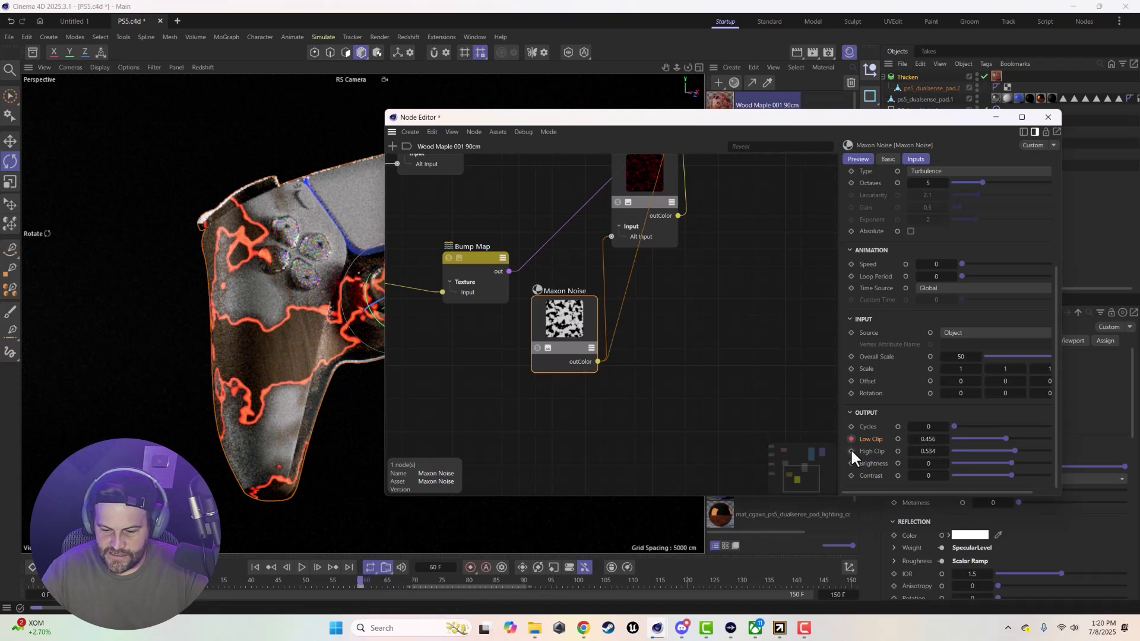
# Keyframe the Maxon Noise's Low Clip and High Clip at 0 on frame 0
pyautogui.moveTo(360, 579); pyautogui.dragTo(32, 579)
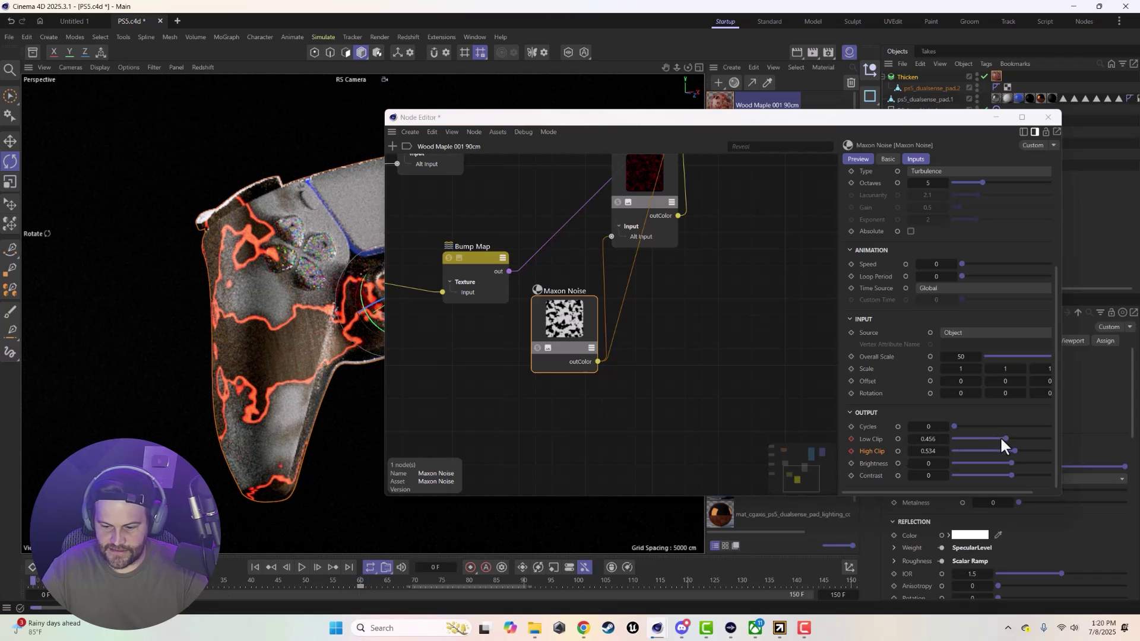
pyautogui.moveTo(1002, 439); pyautogui.dragTo(919, 439)
pyautogui.moveTo(1014, 450); pyautogui.dragTo(894, 455)
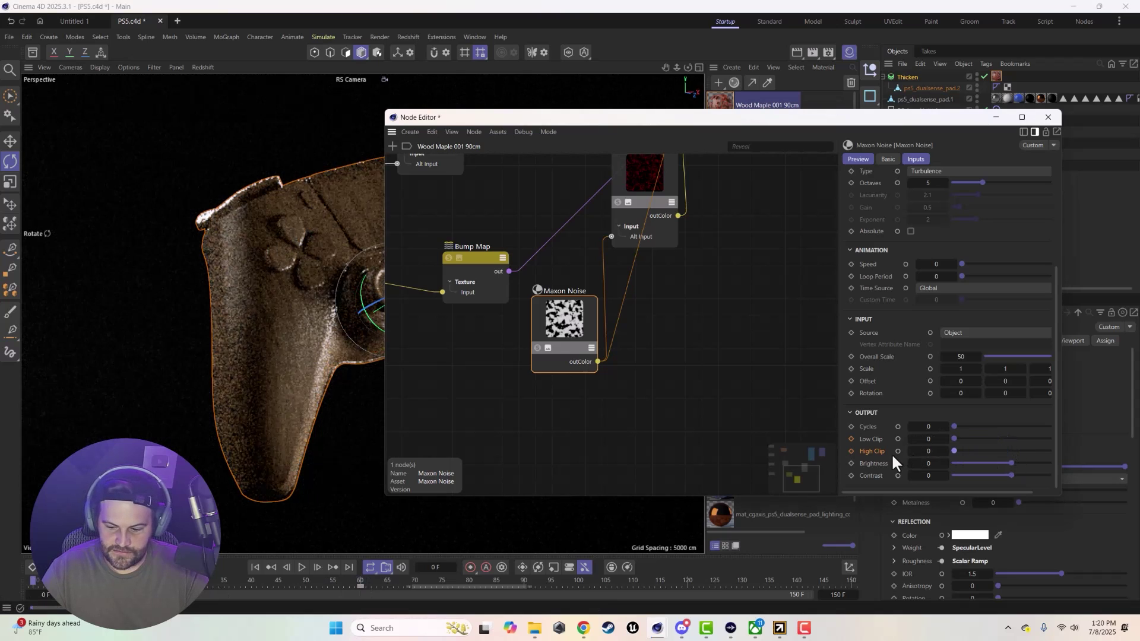
pyautogui.click(851, 451)
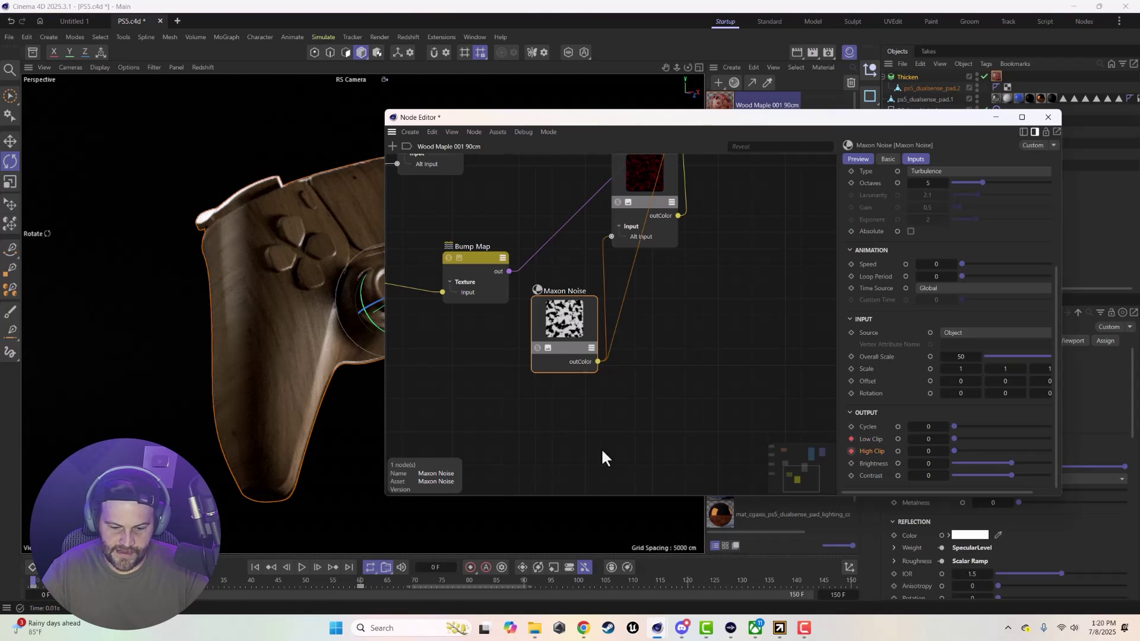
# Keyframe the Maxon Noise's Low Clip and High Clip at 1 on frame 120 and close the node network
pyautogui.moveTo(475, 579); pyautogui.dragTo(687, 580)
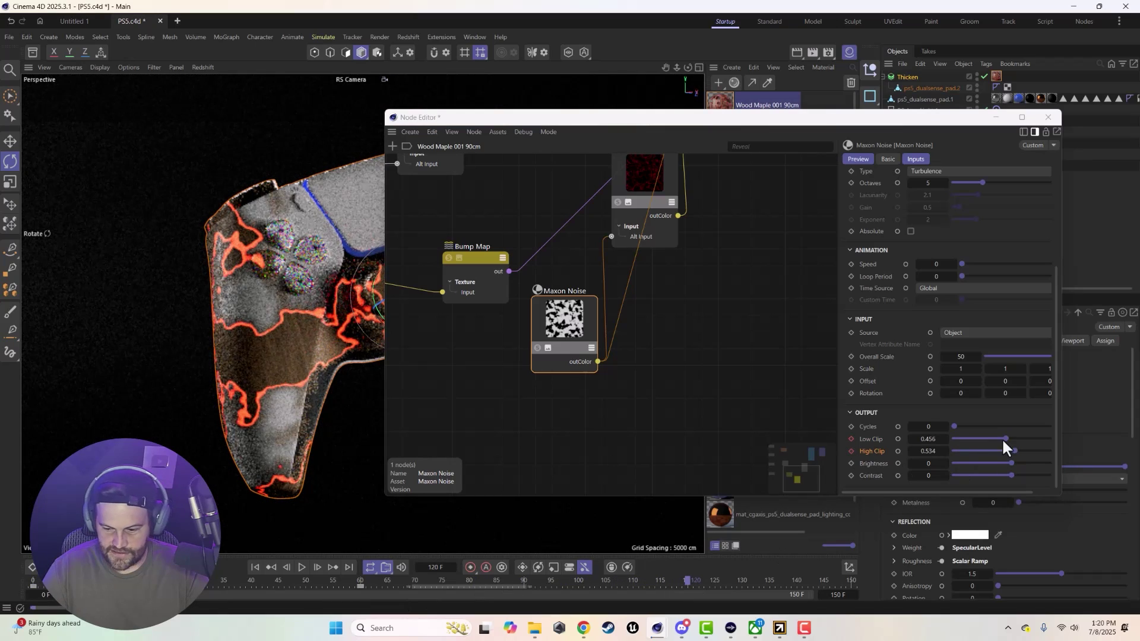
pyautogui.moveTo(1006, 438); pyautogui.dragTo(1084, 431)
pyautogui.moveTo(1011, 450); pyautogui.dragTo(1106, 445)
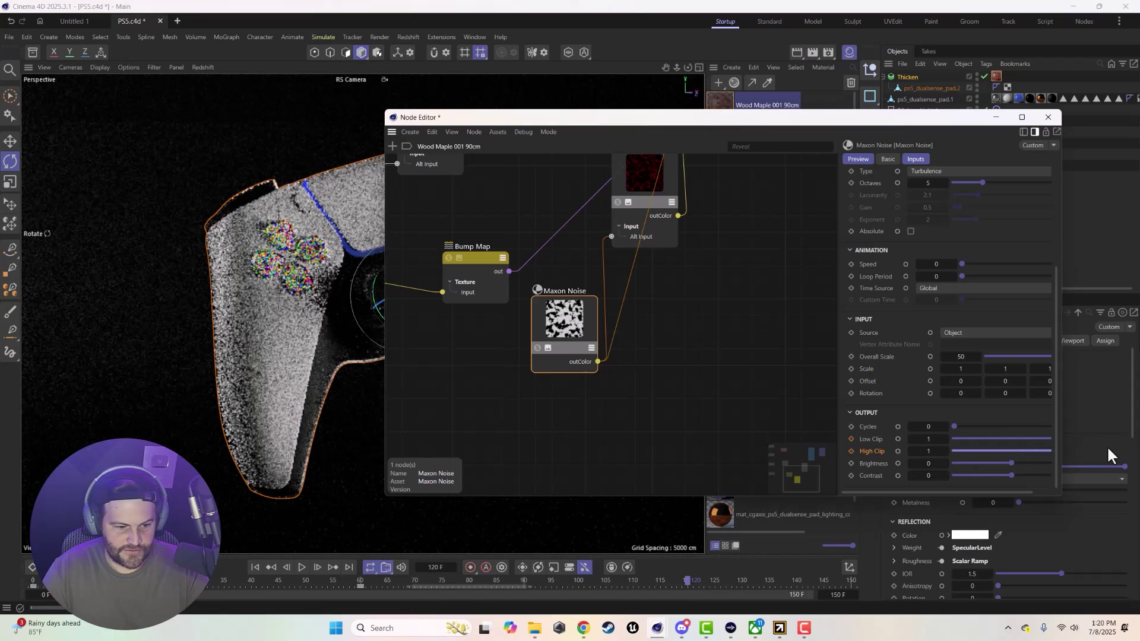
pyautogui.click(852, 440)
pyautogui.click(851, 450)
pyautogui.click(1047, 117)
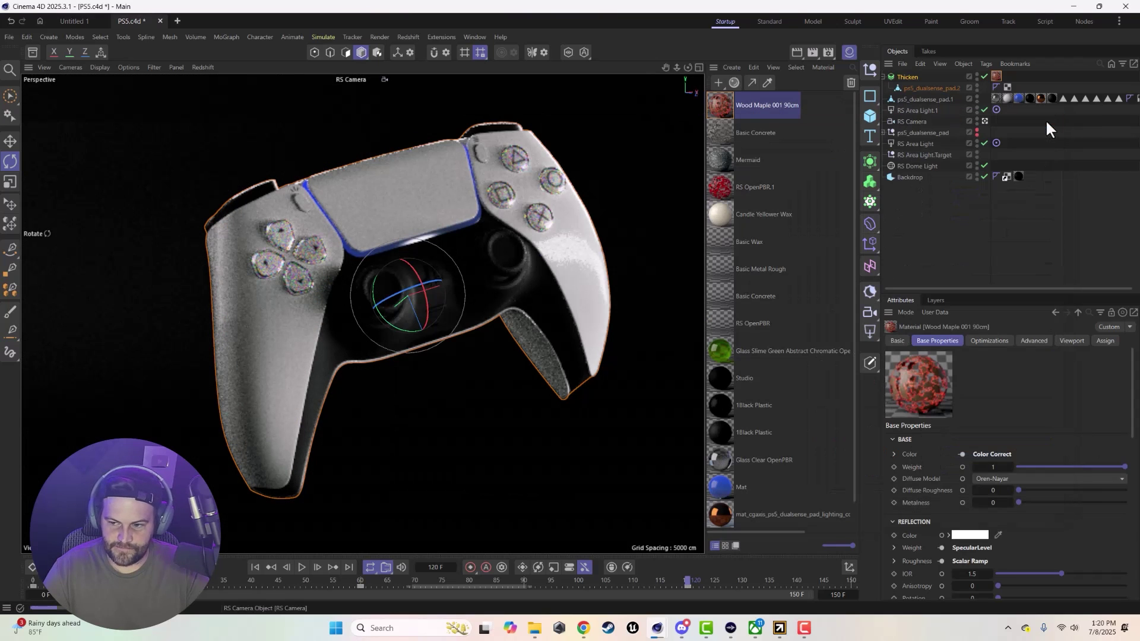
# Scrub through the timeline to preview the wood layer's animated dissolve on the controller
pyautogui.click(199, 67)
pyautogui.click(213, 64)
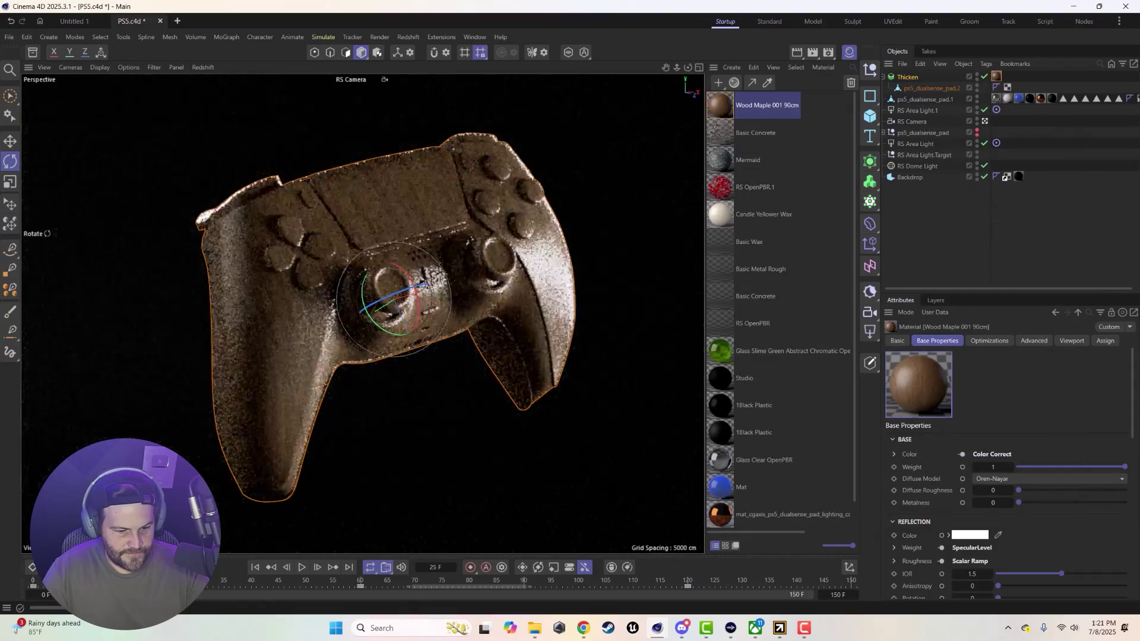
pyautogui.moveTo(146, 572); pyautogui.dragTo(316, 567)
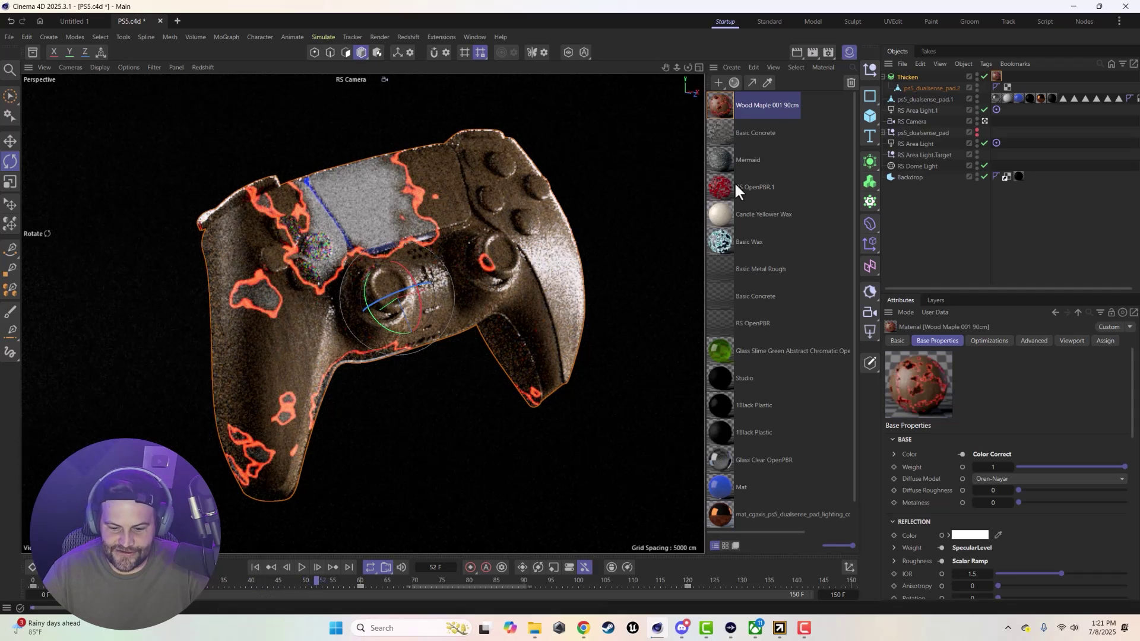
# Move the Wood Maple material's Ramp and Maxon Noise nodes clear of the network and select both for copying
pyautogui.doubleClick(729, 98)
pyautogui.scroll(-5, 692, 280)
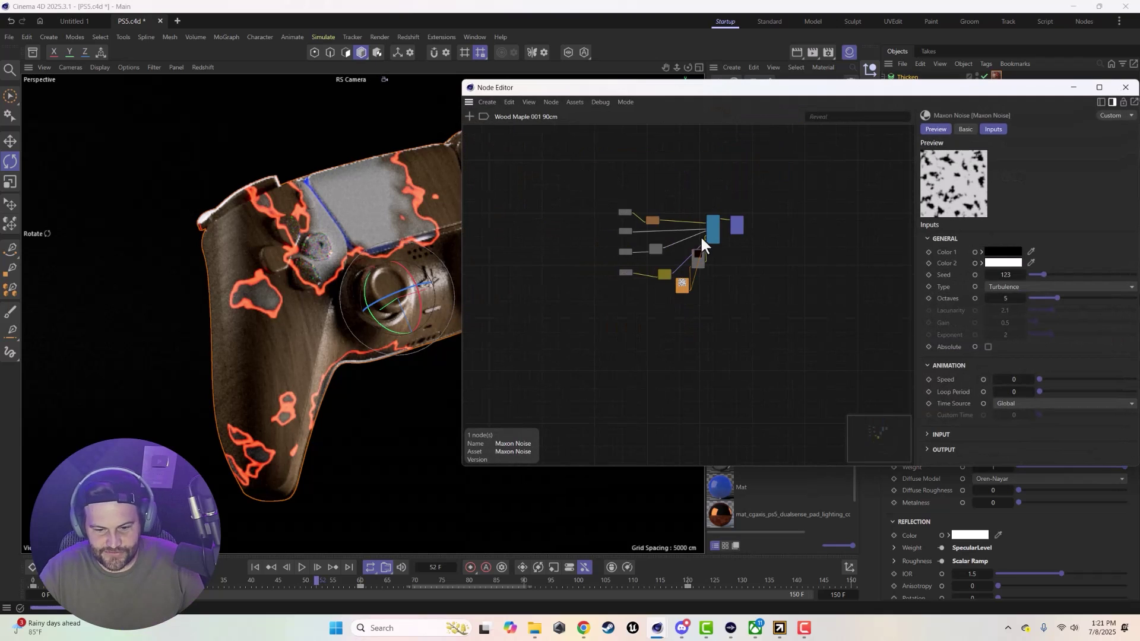
pyautogui.moveTo(698, 257); pyautogui.dragTo(696, 304)
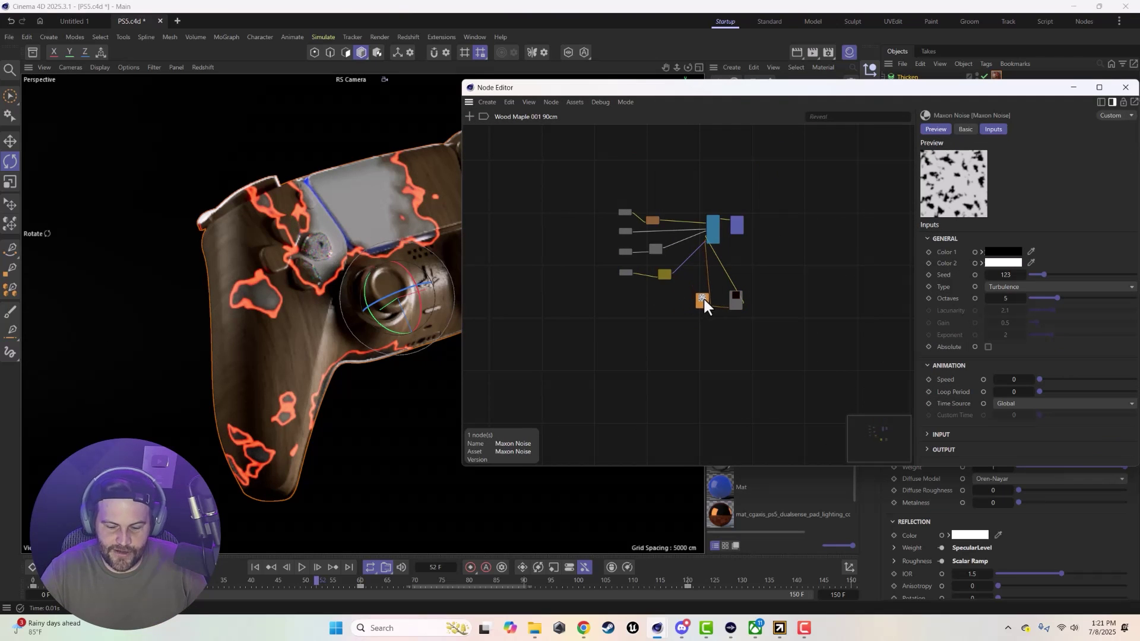
pyautogui.scroll(5, 760, 303)
pyautogui.click(670, 265)
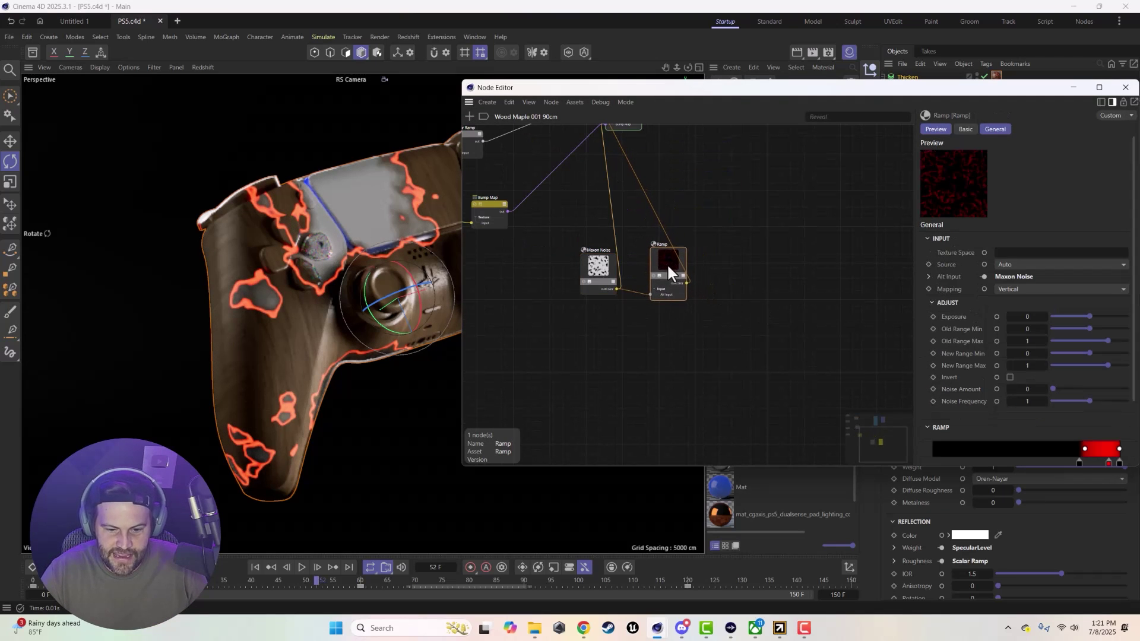
pyautogui.moveTo(597, 272); pyautogui.dragTo(721, 293)
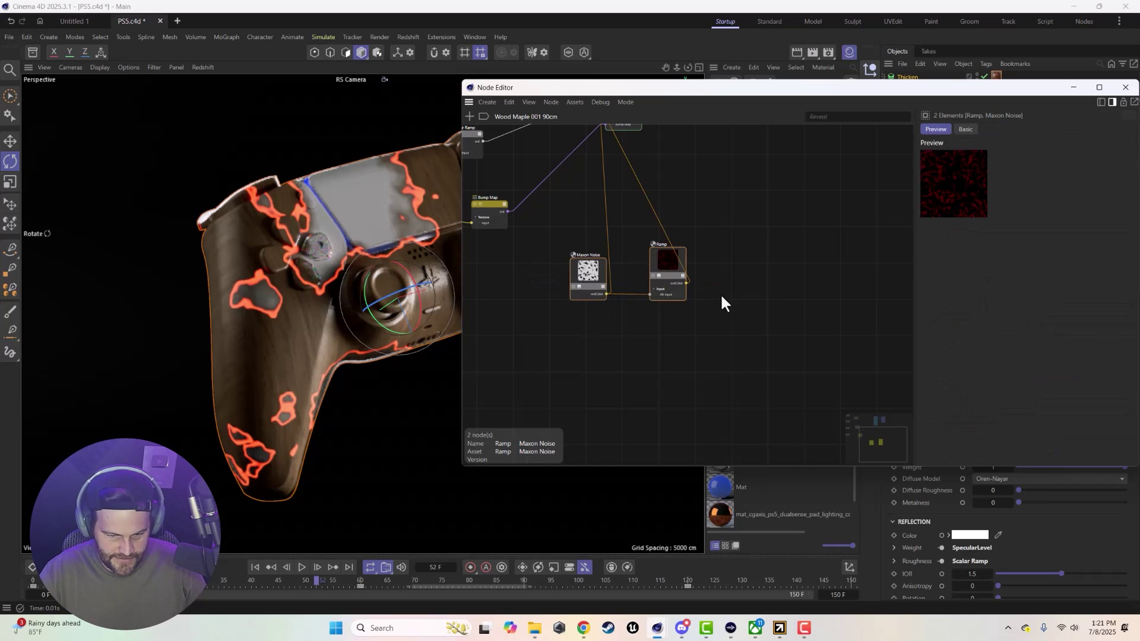
pyautogui.click(1125, 87)
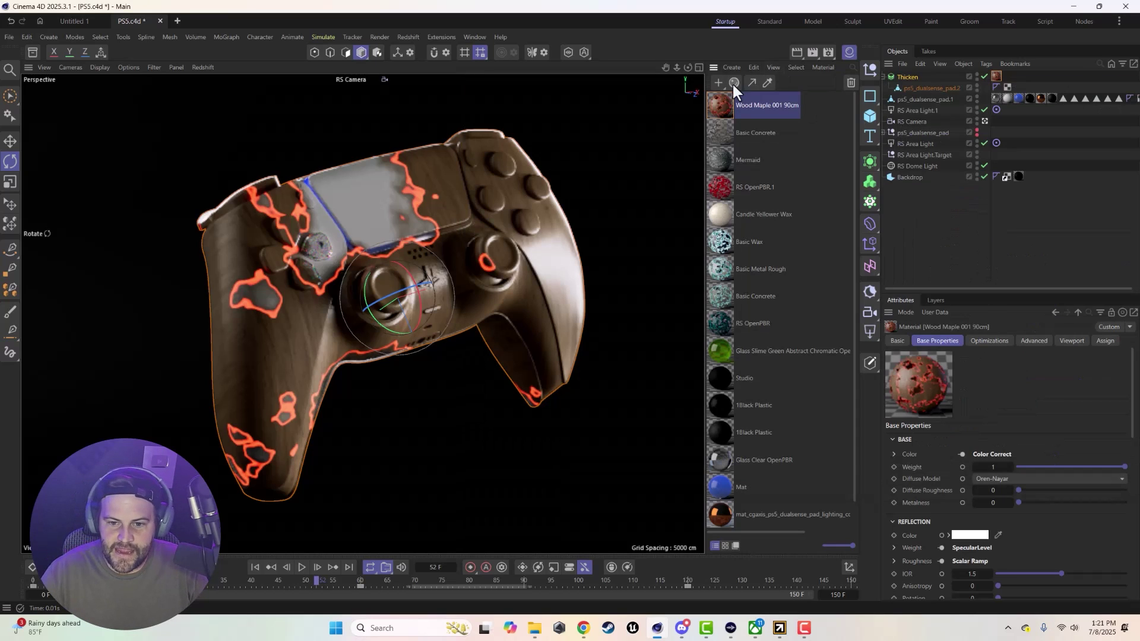
# Replace the Thicken object's wood material with White Sci Fi from the Redshift Materials and open its node network
pyautogui.click(734, 84)
pyautogui.write('sci')
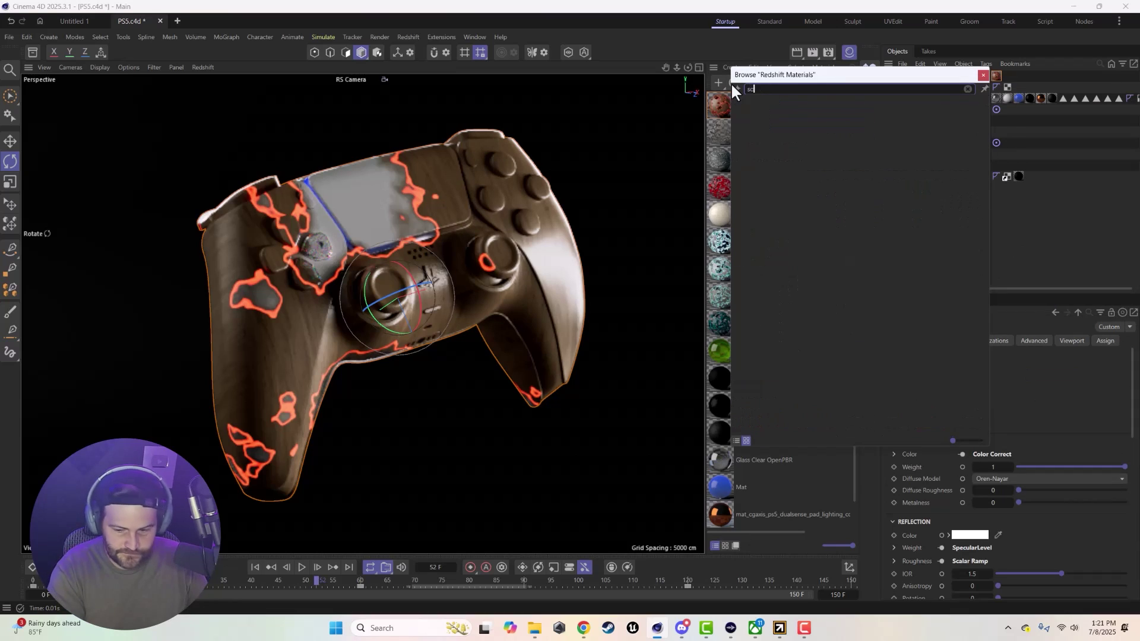
pyautogui.click(749, 127)
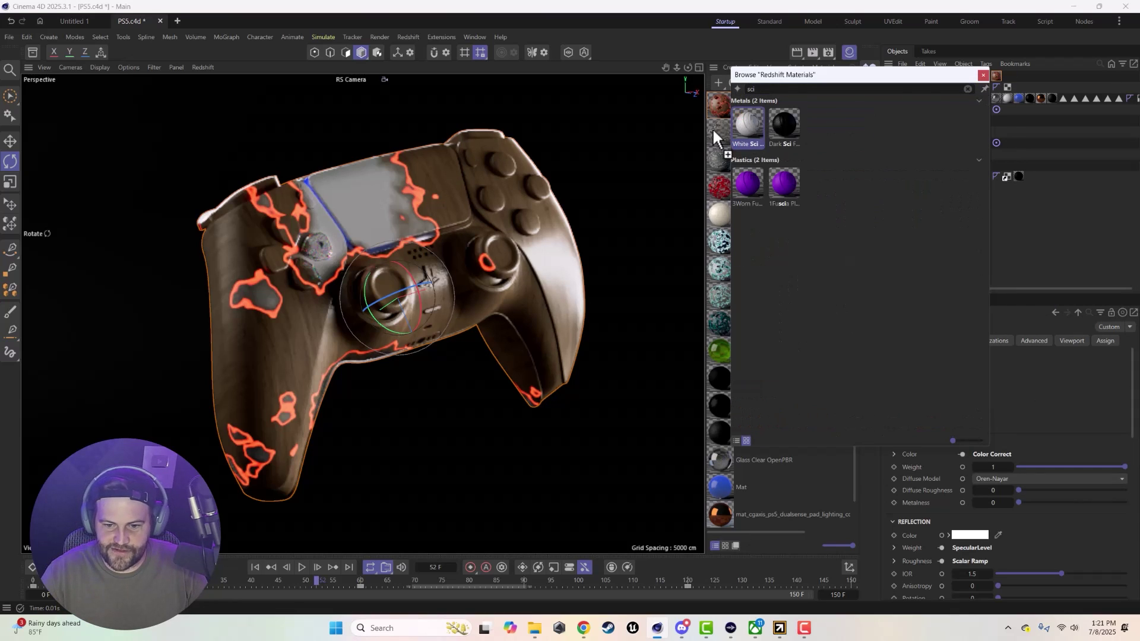
pyautogui.moveTo(713, 132); pyautogui.dragTo(996, 78)
pyautogui.click(984, 75)
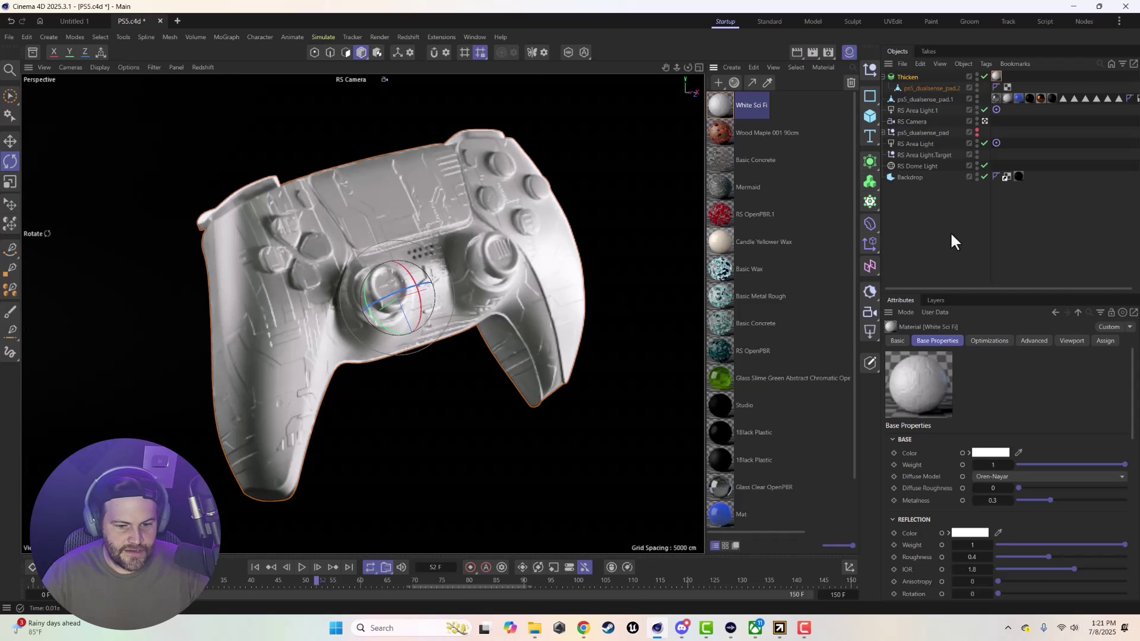
pyautogui.doubleClick(722, 102)
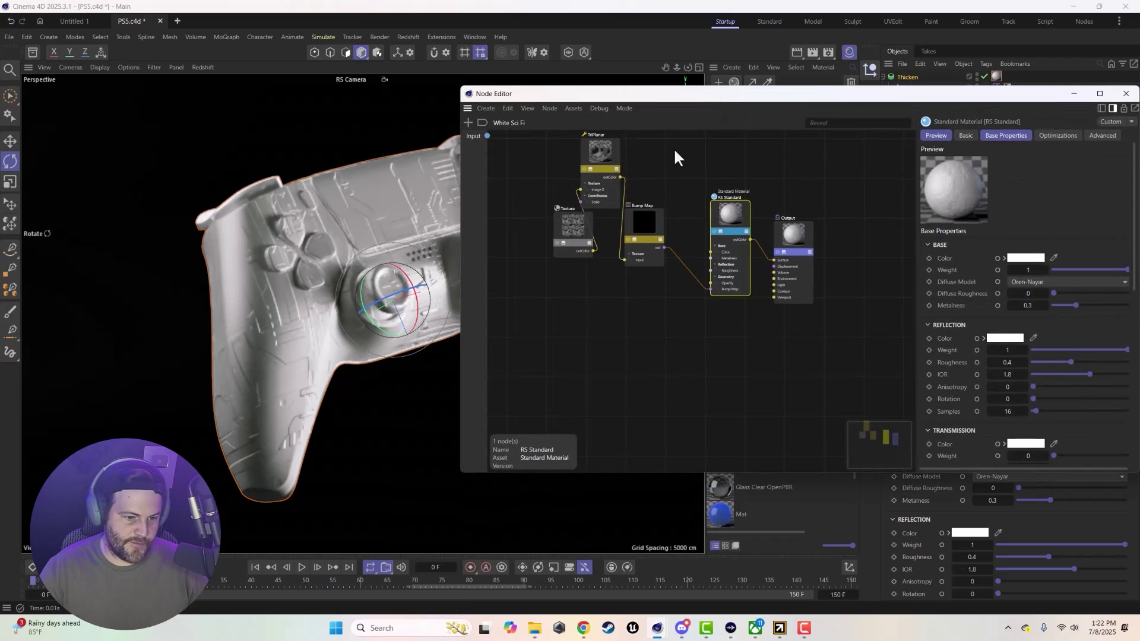
# Paste the copied Maxon Noise and Ramp into the White Sci Fi network, connecting the noise to Opacity and the Ramp to Emission Color
pyautogui.hotkey('ctrl', 'v')
pyautogui.moveTo(635, 301); pyautogui.dragTo(712, 283)
pyautogui.moveTo(668, 352); pyautogui.dragTo(735, 223)
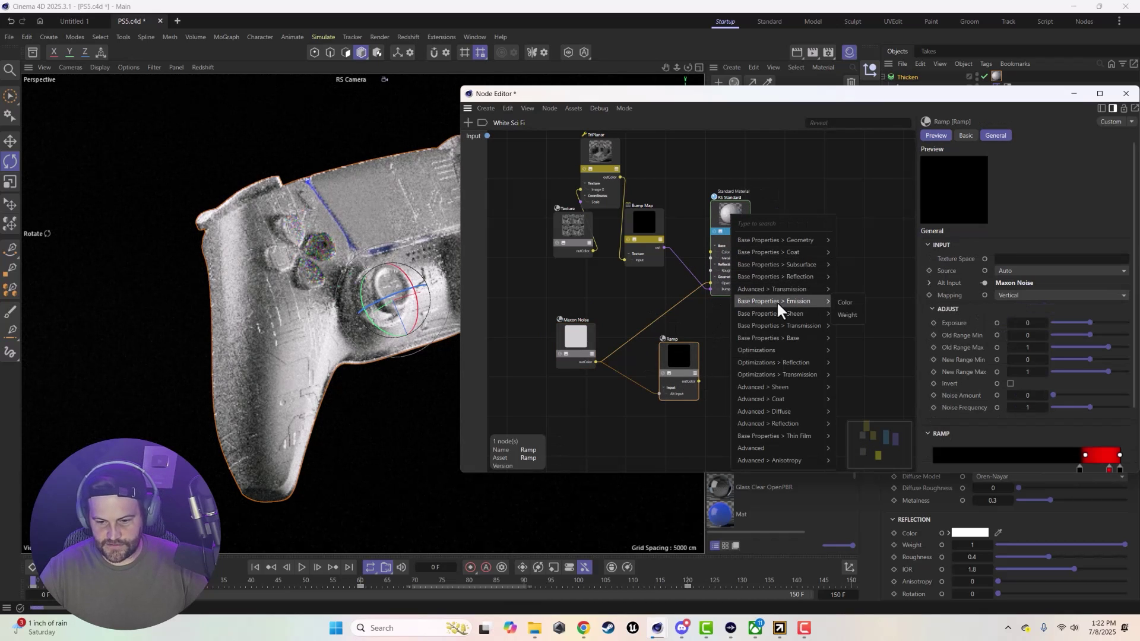
pyautogui.click(840, 297)
# Set the White Sci Fi Standard Material's Emission Weight to 5 and close the node network
pyautogui.click(739, 218)
pyautogui.scroll(-10, 979, 411)
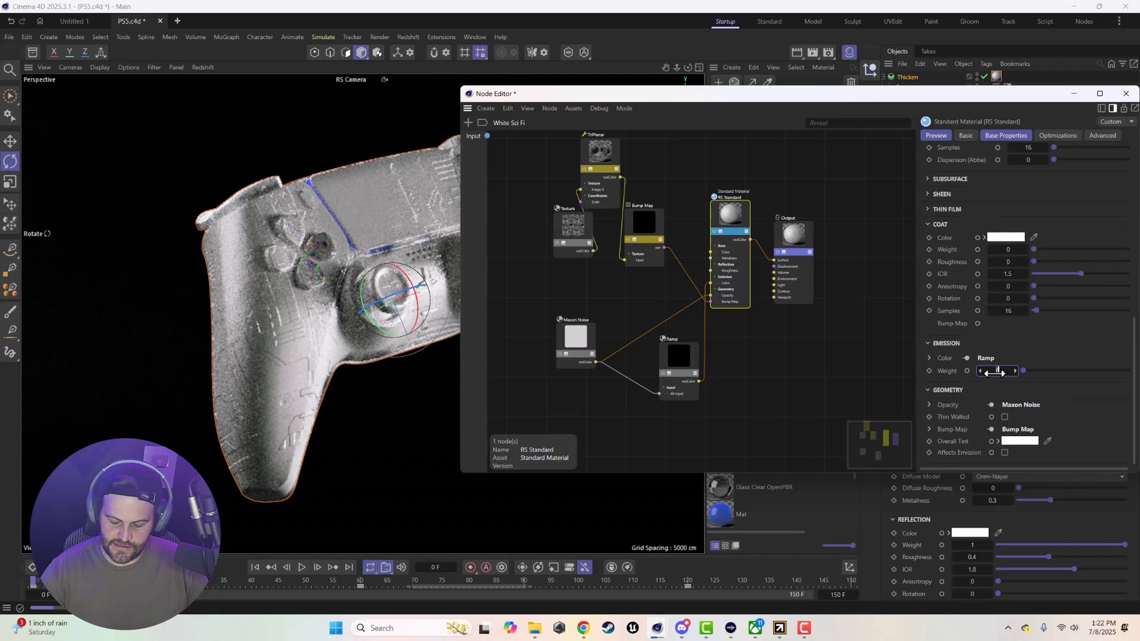
pyautogui.write('5')
pyautogui.press('Return')
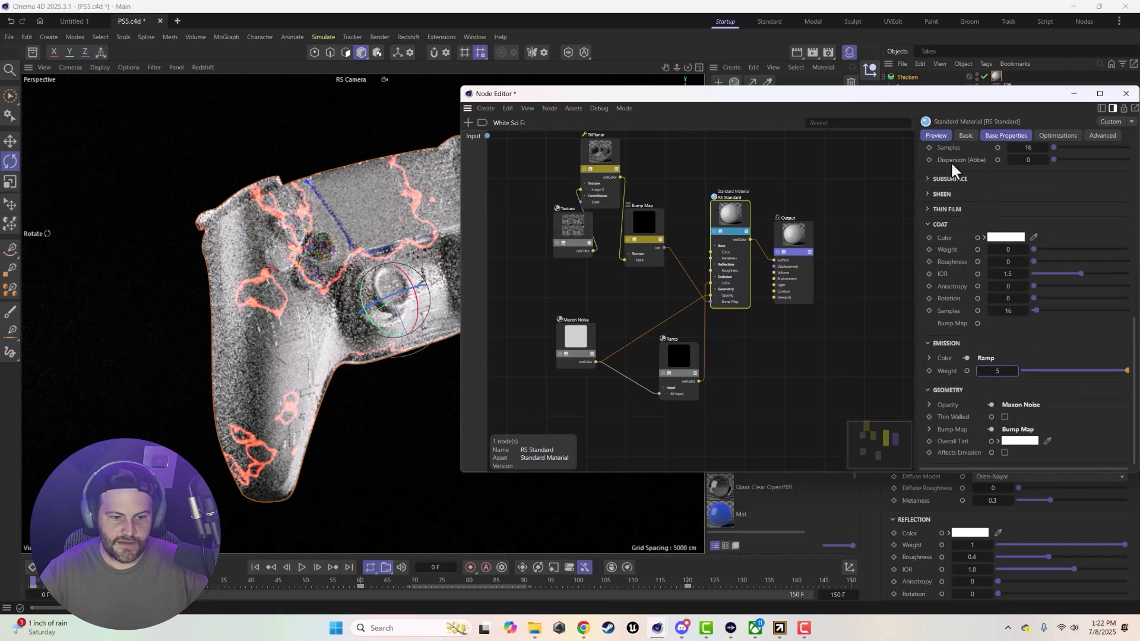
pyautogui.click(1126, 93)
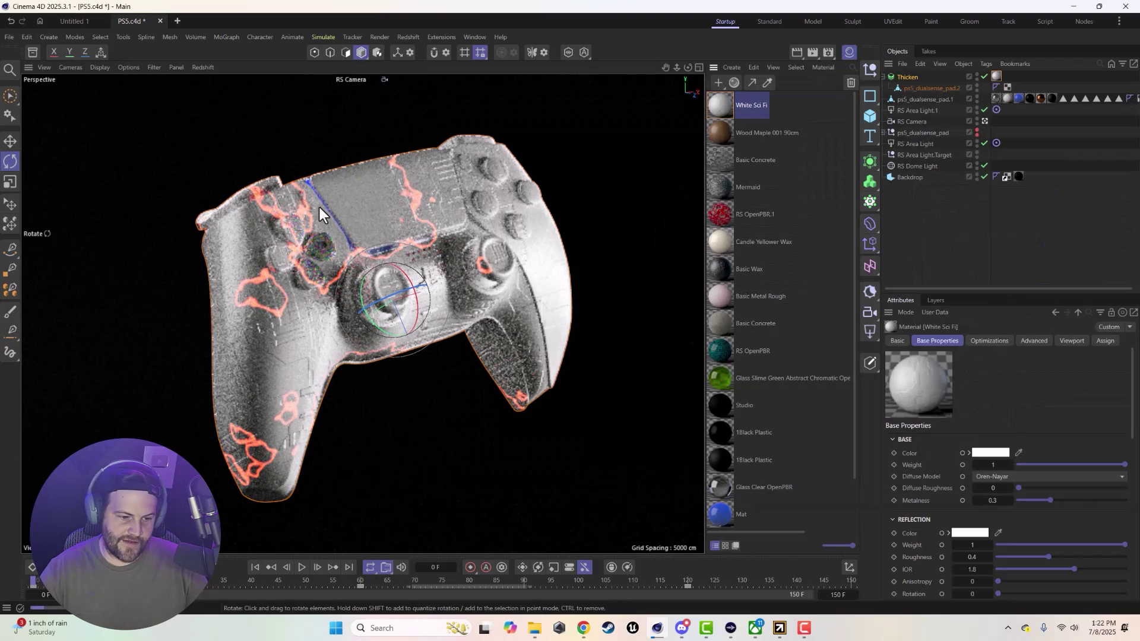
# Reopen the White Sci Fi node network and recolor the Ramp's red knot to cyan with a hue of 190°
pyautogui.doubleClick(724, 101)
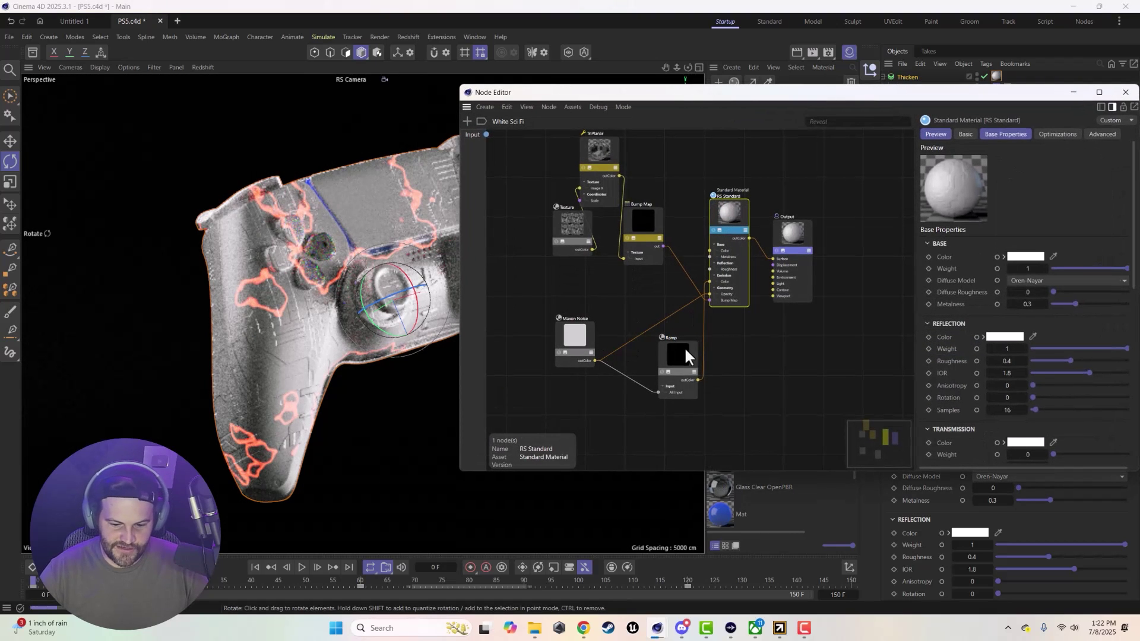
pyautogui.click(684, 355)
pyautogui.doubleClick(1108, 468)
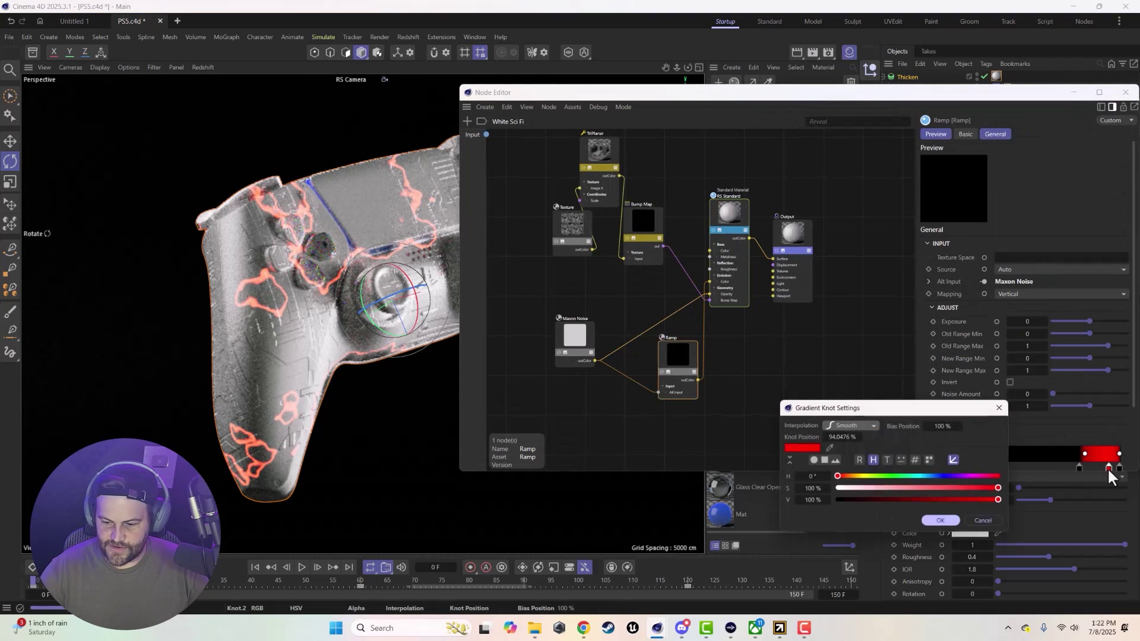
pyautogui.click(925, 477)
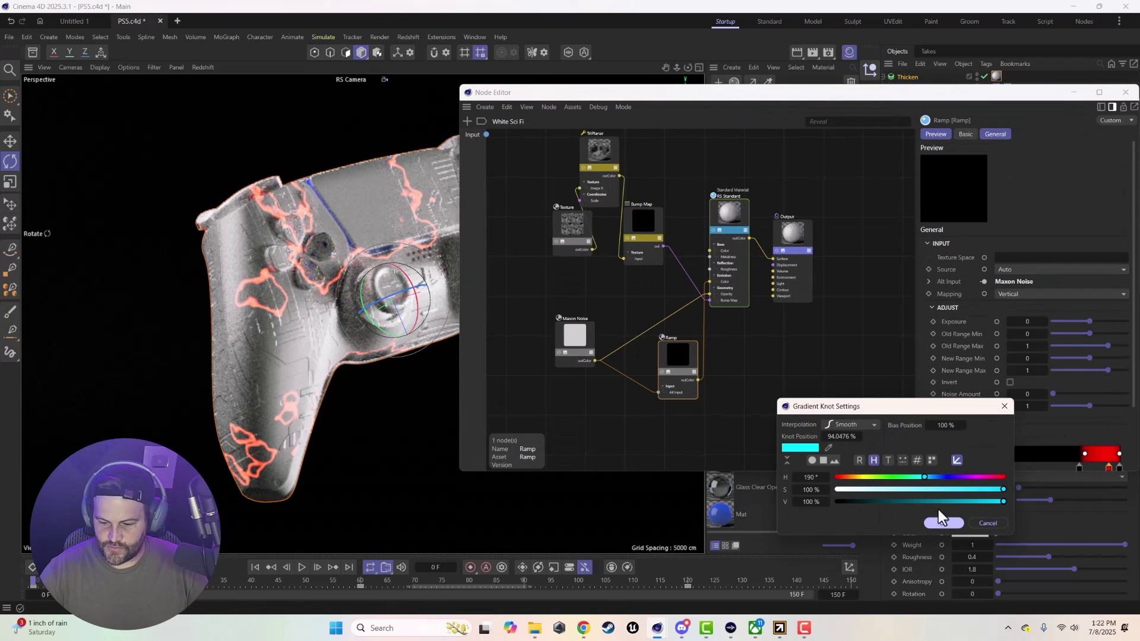
pyautogui.click(940, 523)
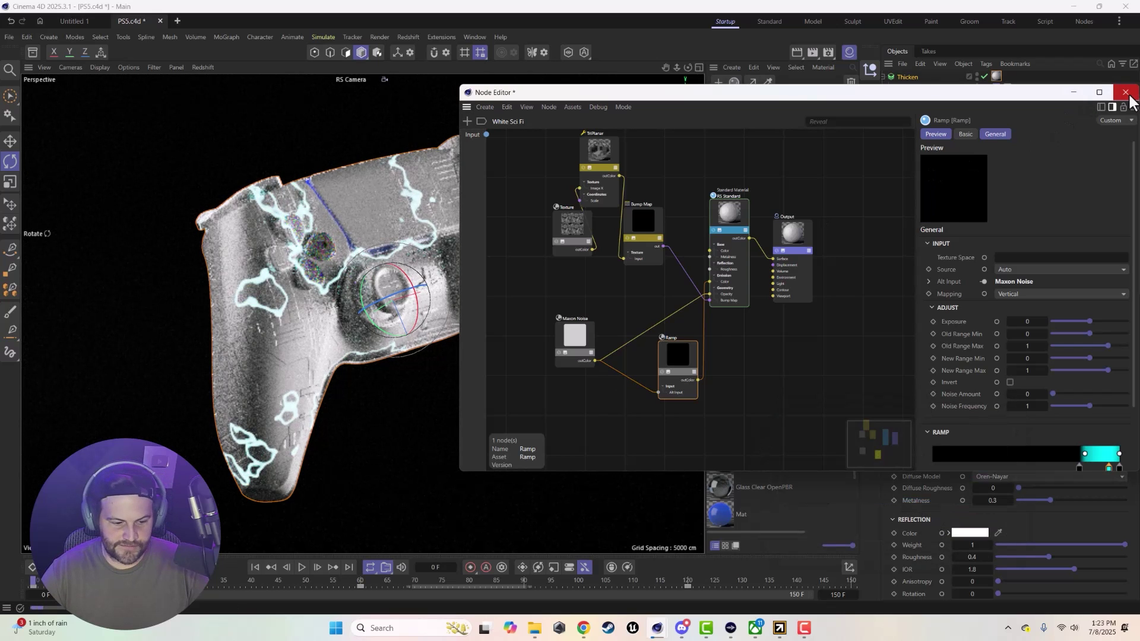
# Darken the White Sci Fi Standard Material's base color to near-black grey, RGB 18, and close the node network
pyautogui.click(732, 217)
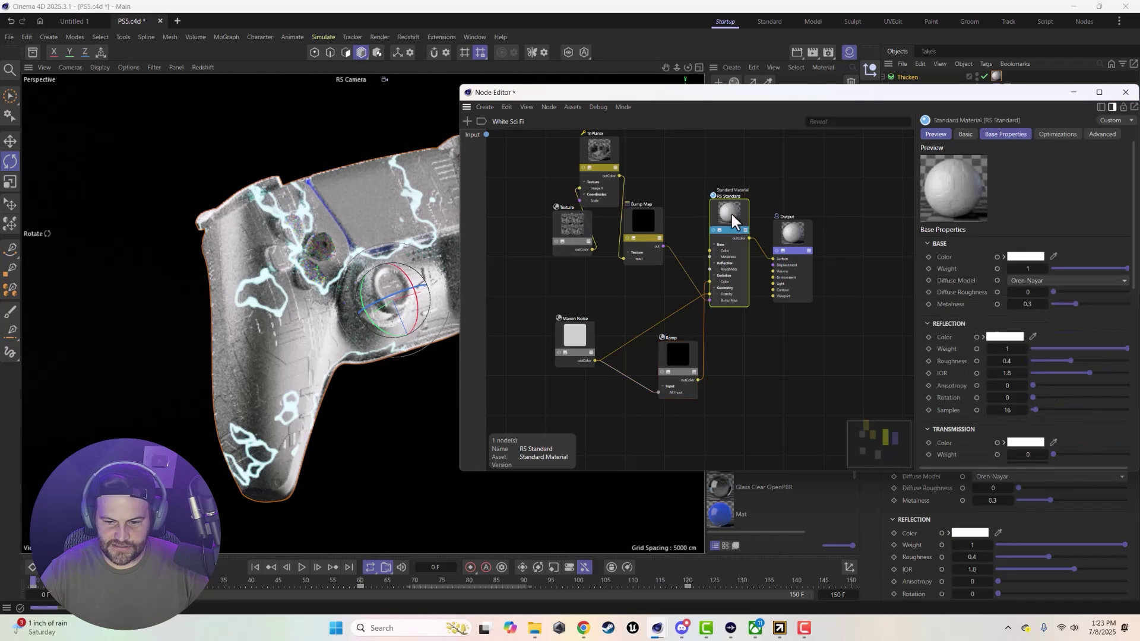
pyautogui.click(1025, 257)
pyautogui.moveTo(950, 366); pyautogui.dragTo(909, 386)
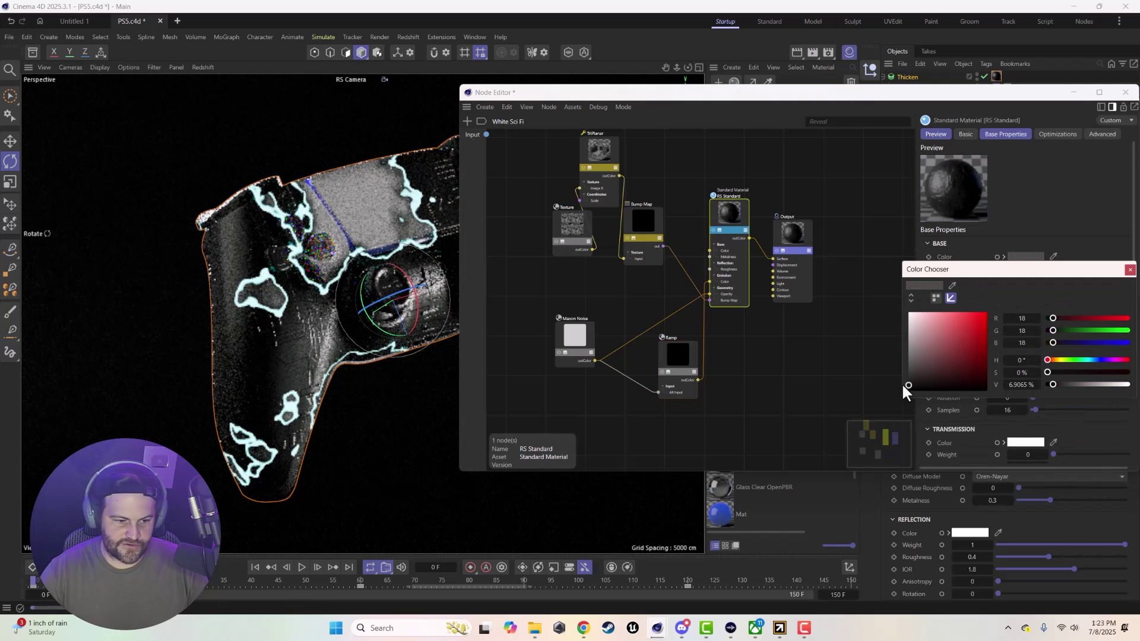
pyautogui.click(1130, 269)
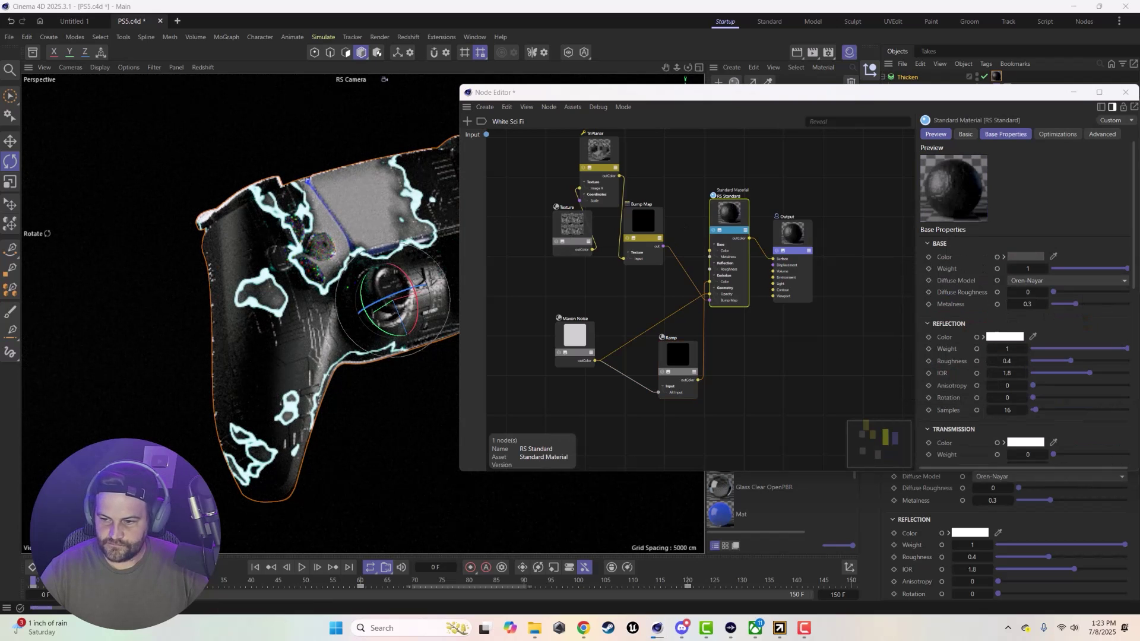
pyautogui.click(1125, 92)
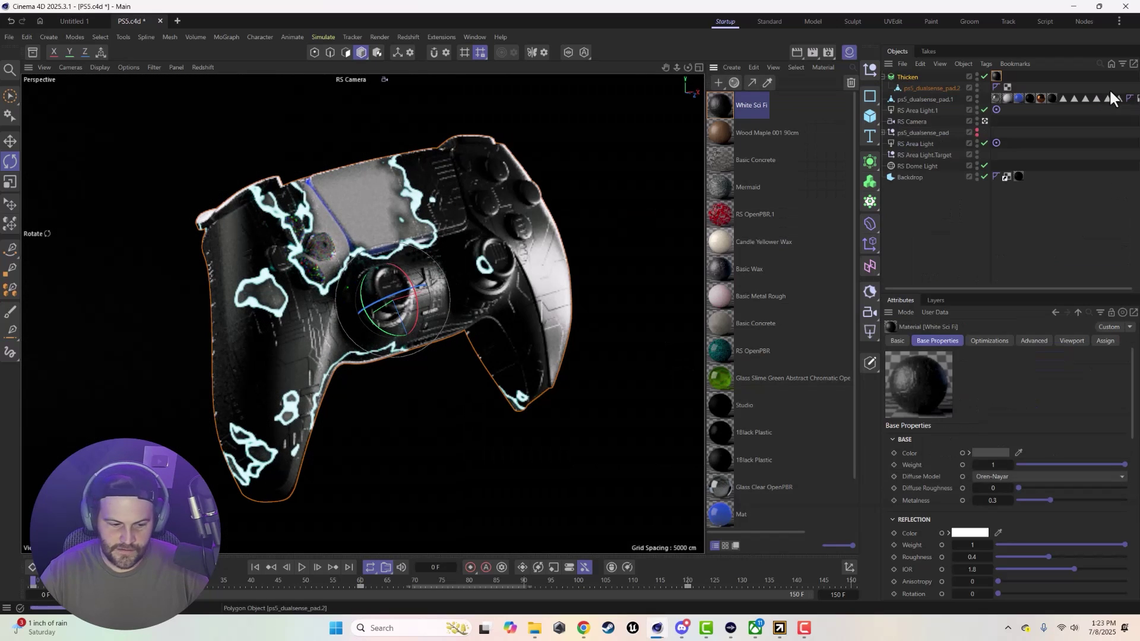
# Play the dissolve animation, return to frame 55 and turn off Redshift rendering in the viewport
pyautogui.press('F8')
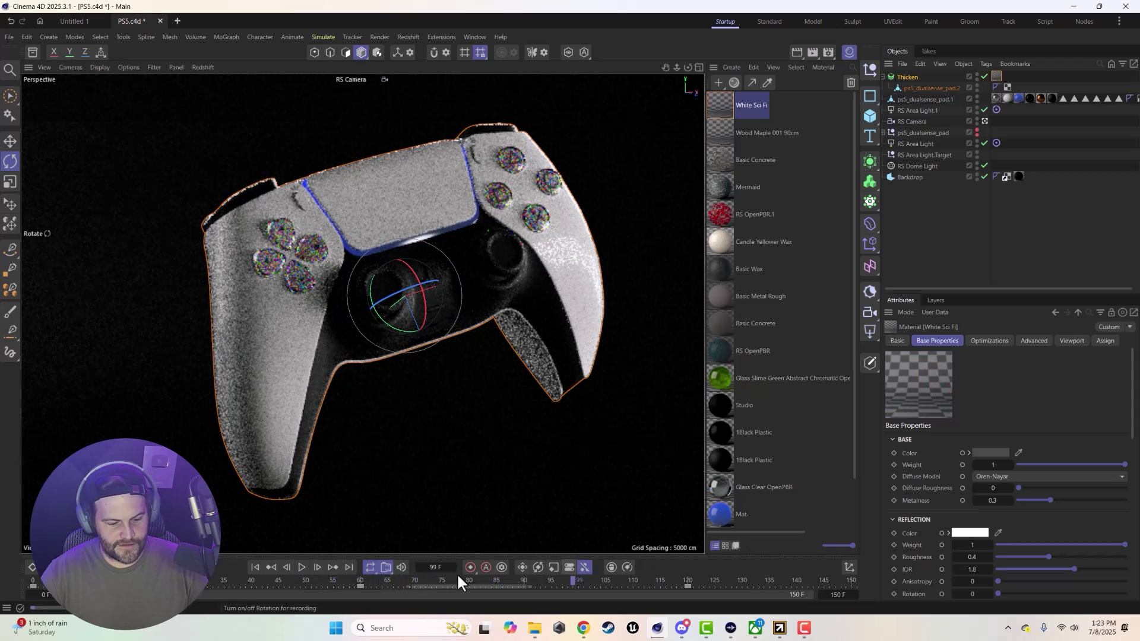
pyautogui.click(333, 582)
pyautogui.click(203, 67)
pyautogui.click(205, 79)
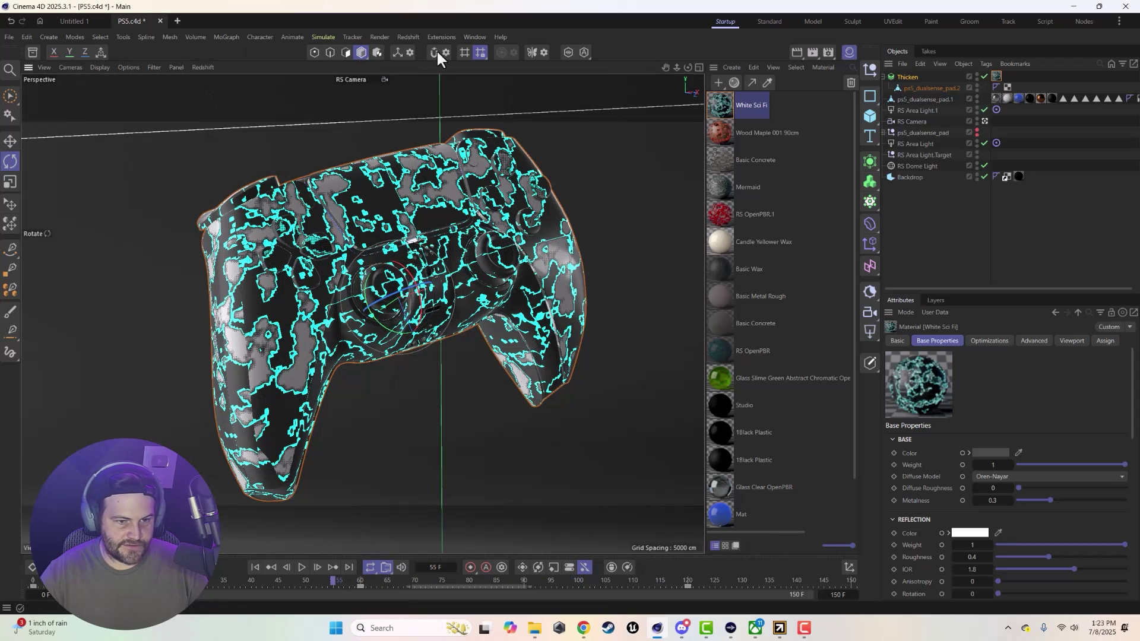
# Start an interactive render in the Redshift RenderView, show its display settings and maximize the window
pyautogui.click(413, 36)
pyautogui.click(416, 120)
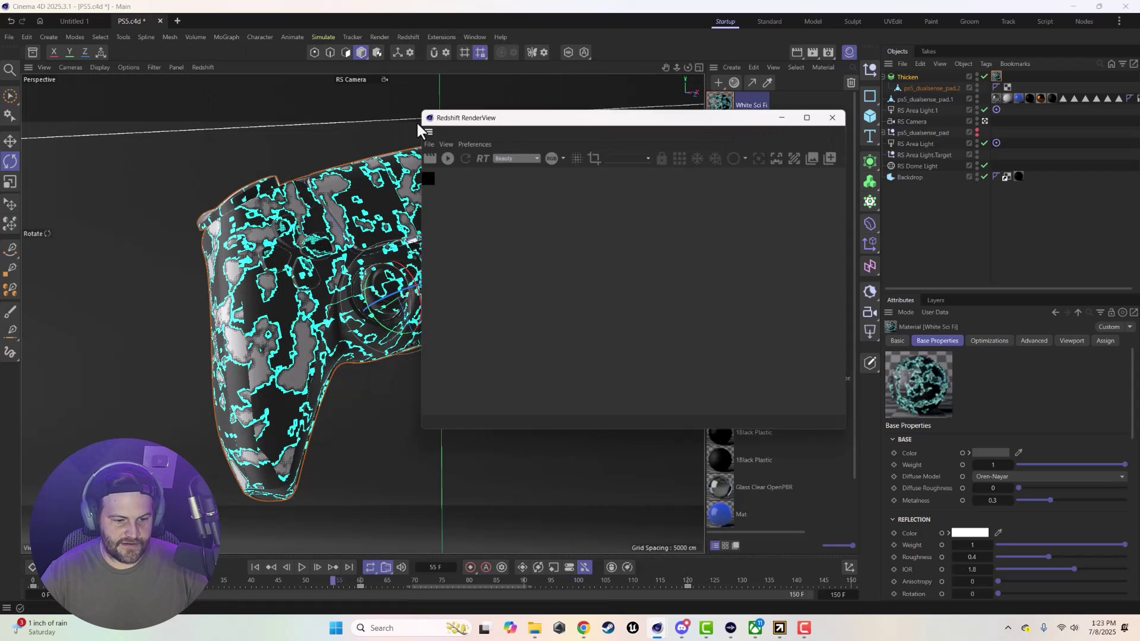
pyautogui.click(448, 158)
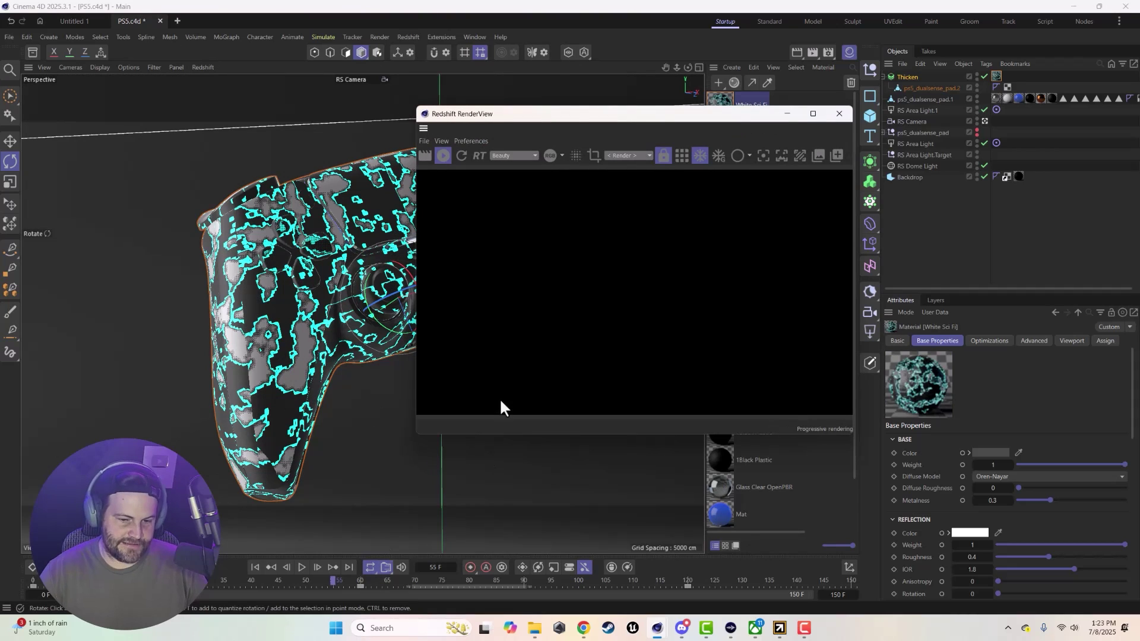
pyautogui.moveTo(622, 118); pyautogui.dragTo(685, 86)
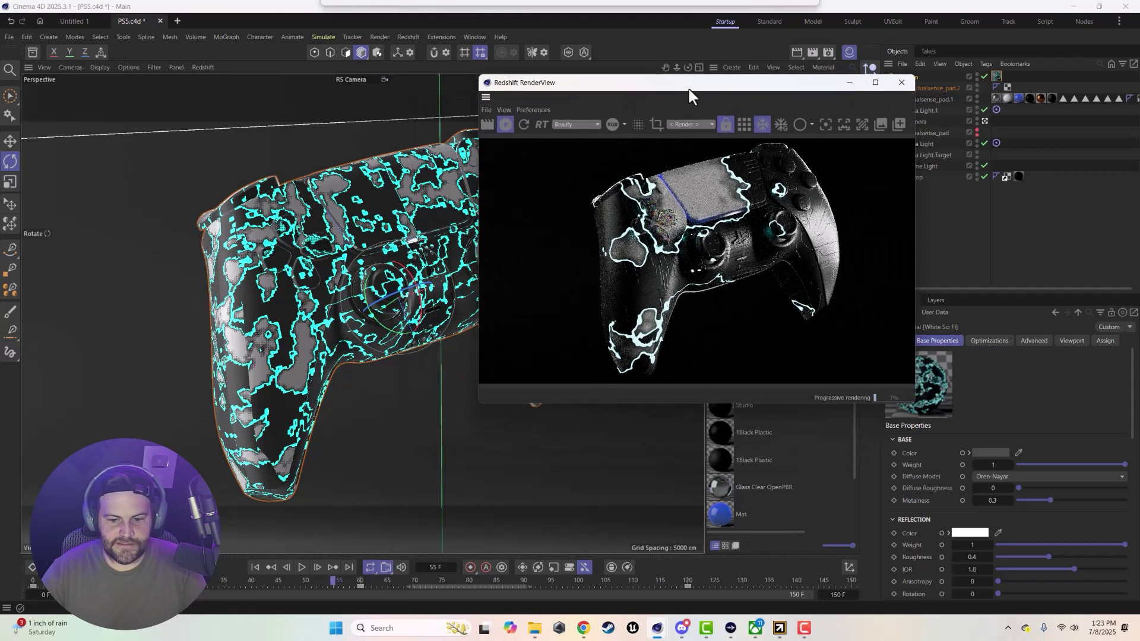
pyautogui.click(913, 123)
pyautogui.click(899, 143)
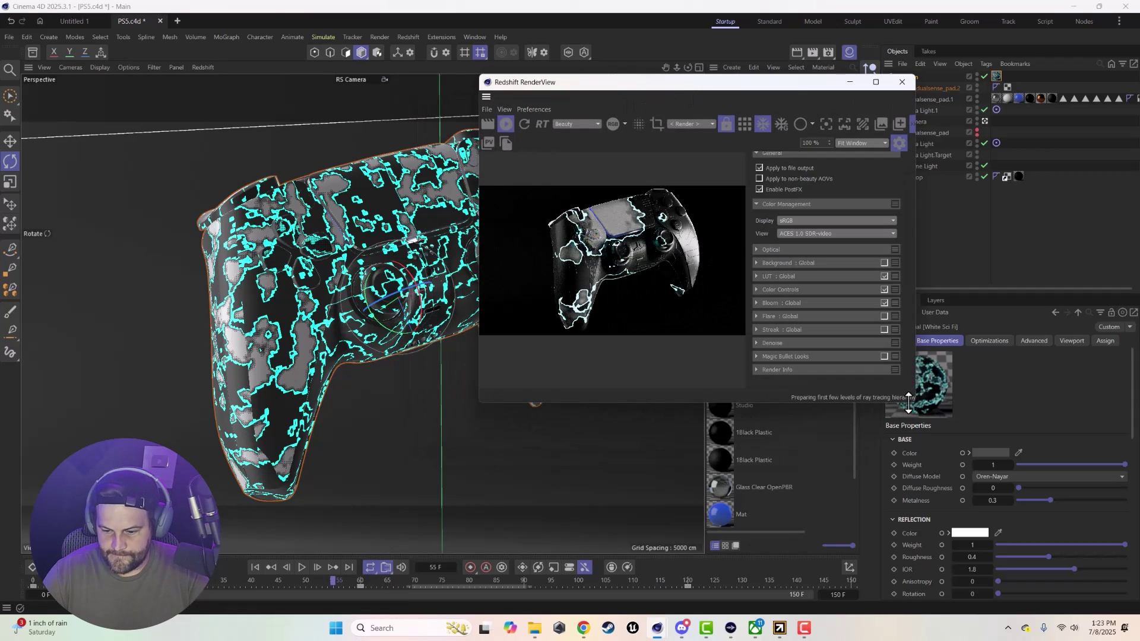
pyautogui.click(876, 82)
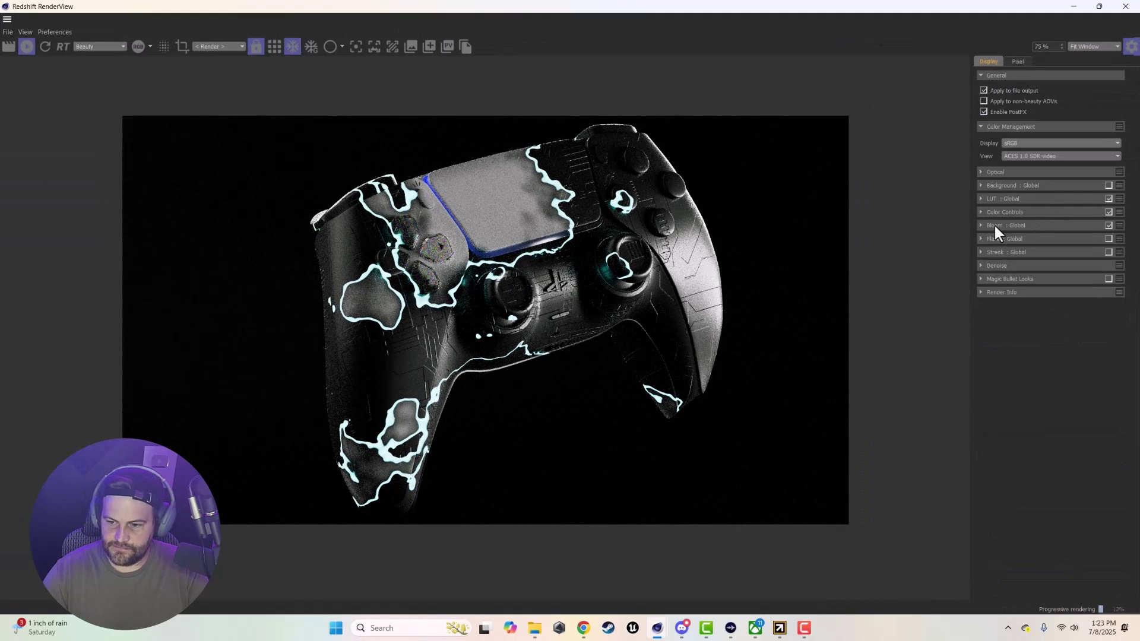
# Expand the Bloom settings, set the Bloom Threshold to 10.3 and minimize the RenderView
pyautogui.click(994, 225)
pyautogui.moveTo(1062, 241)
pyautogui.mouseDown()
pyautogui.moveTo(1016, 248)
pyautogui.moveTo(1041, 242)
pyautogui.mouseUp()
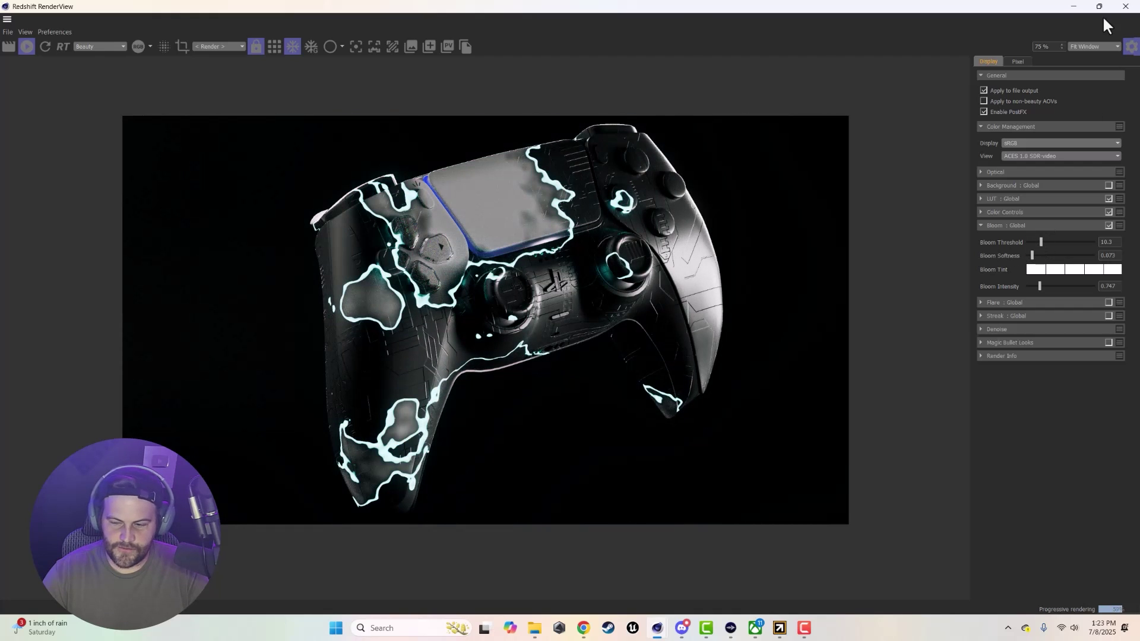
pyautogui.click(1073, 5)
# Raise the Emission Weight of the White Sci Fi Standard Material in its node network and close the network
pyautogui.doubleClick(744, 110)
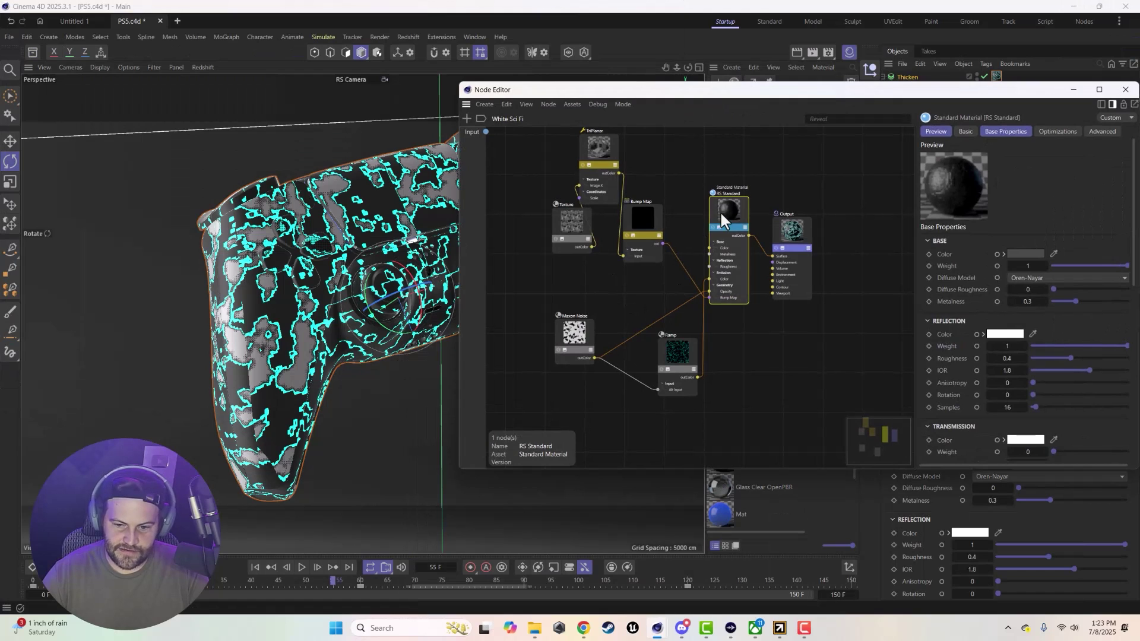
pyautogui.scroll(-8, 978, 411)
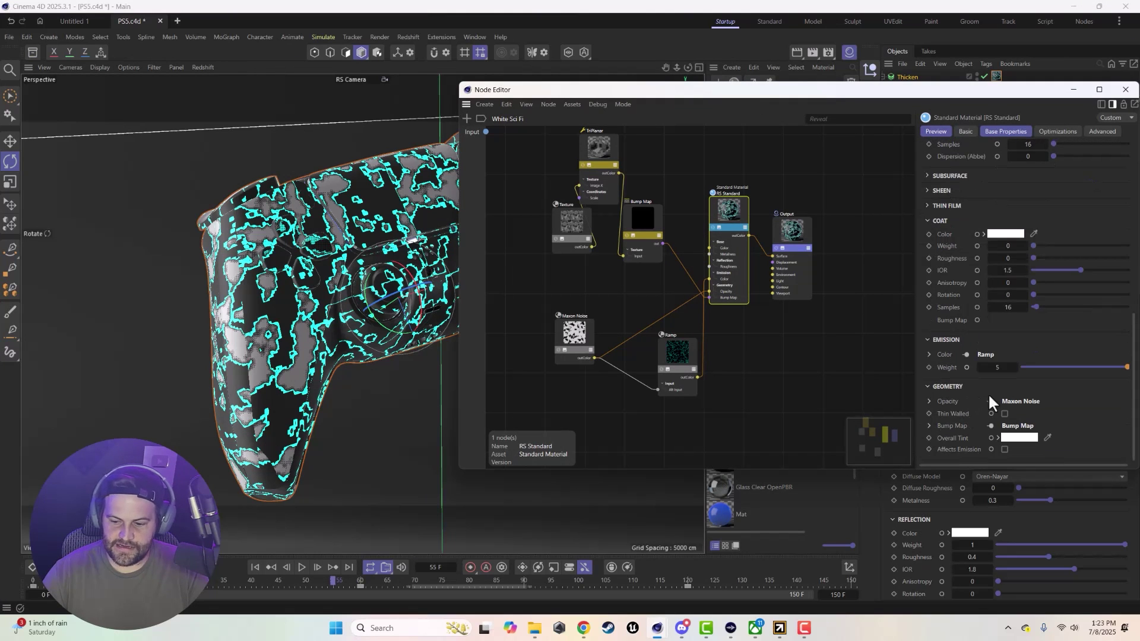
pyautogui.moveTo(998, 368); pyautogui.dragTo(1010, 368)
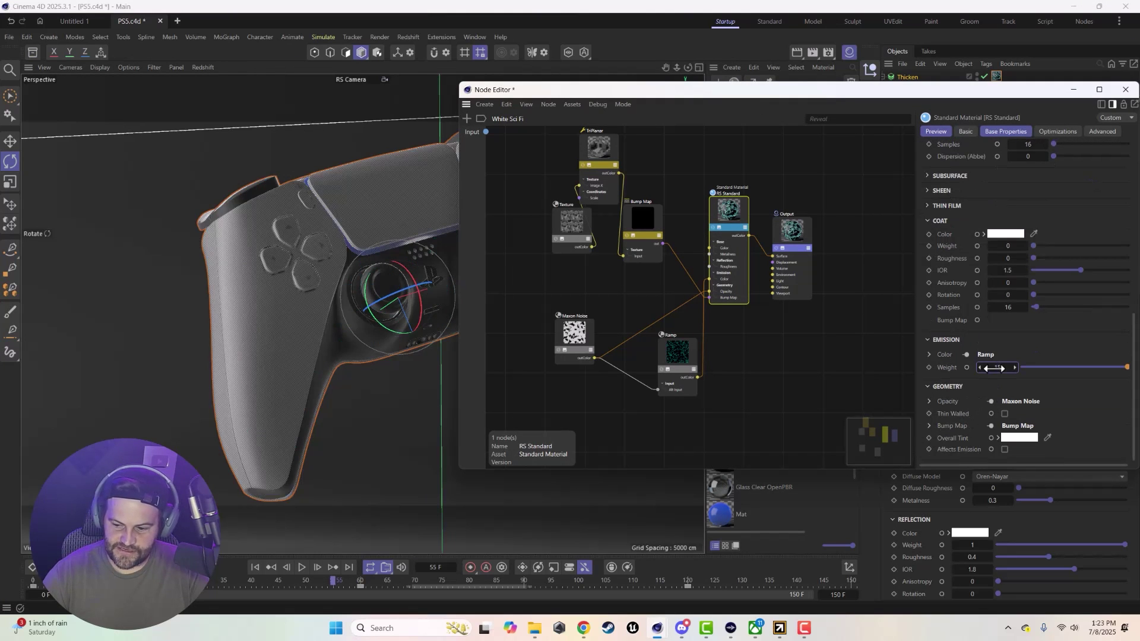
pyautogui.click(1126, 90)
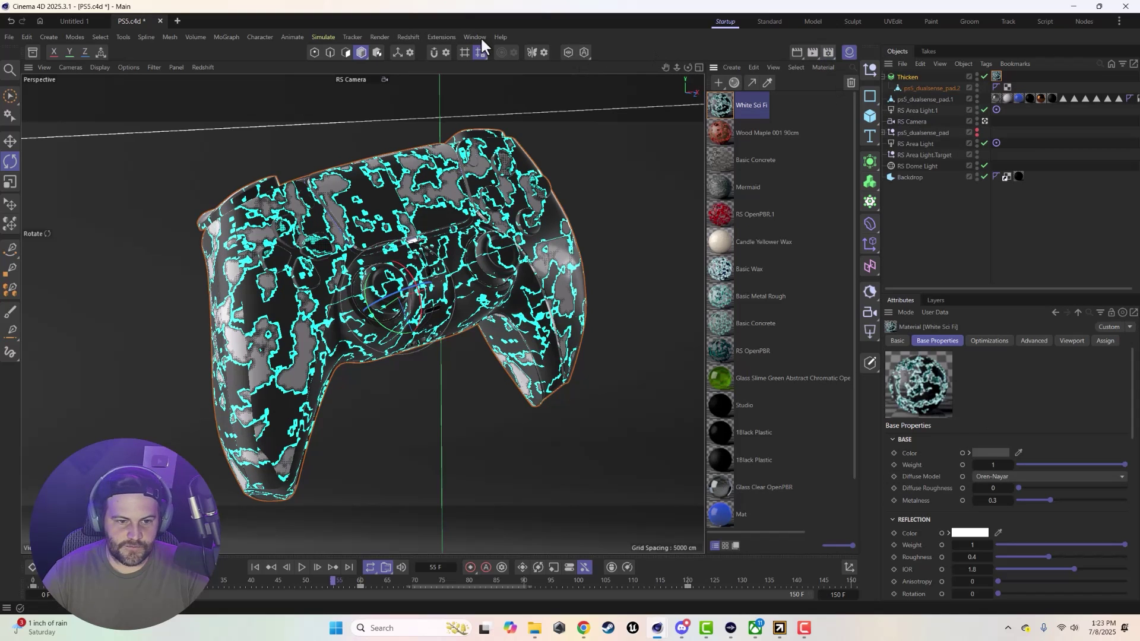
# Bring back the RenderView and set Bloom Threshold to 15.7, Softness to 0.033 and Intensity to 0.72
pyautogui.click(409, 37)
pyautogui.click(431, 126)
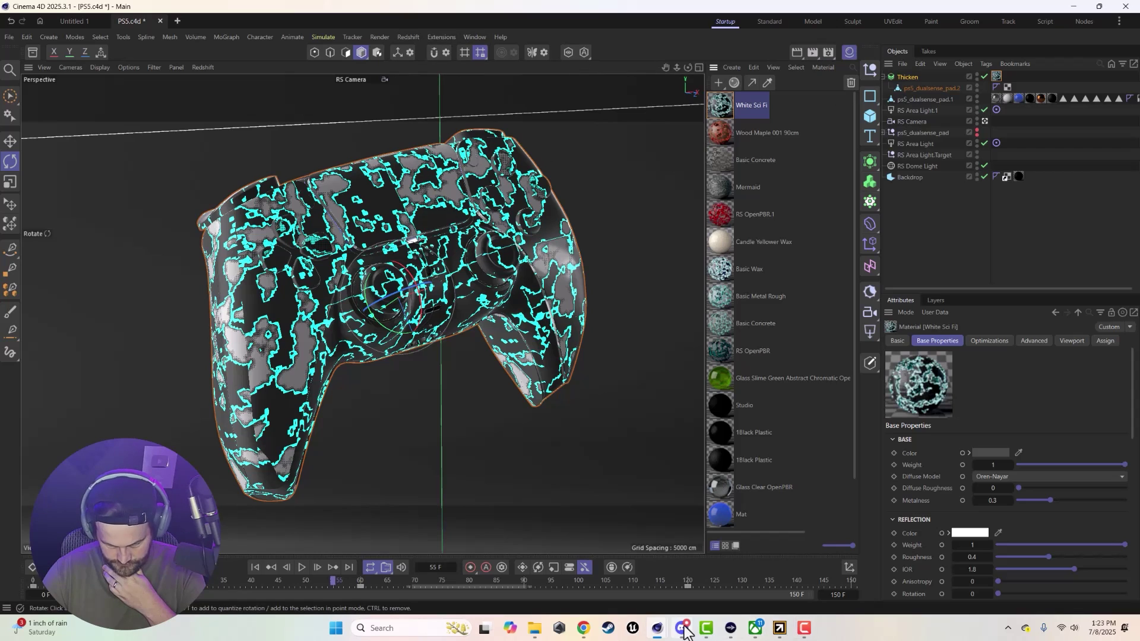
pyautogui.moveTo(657, 628)
pyautogui.click(705, 570)
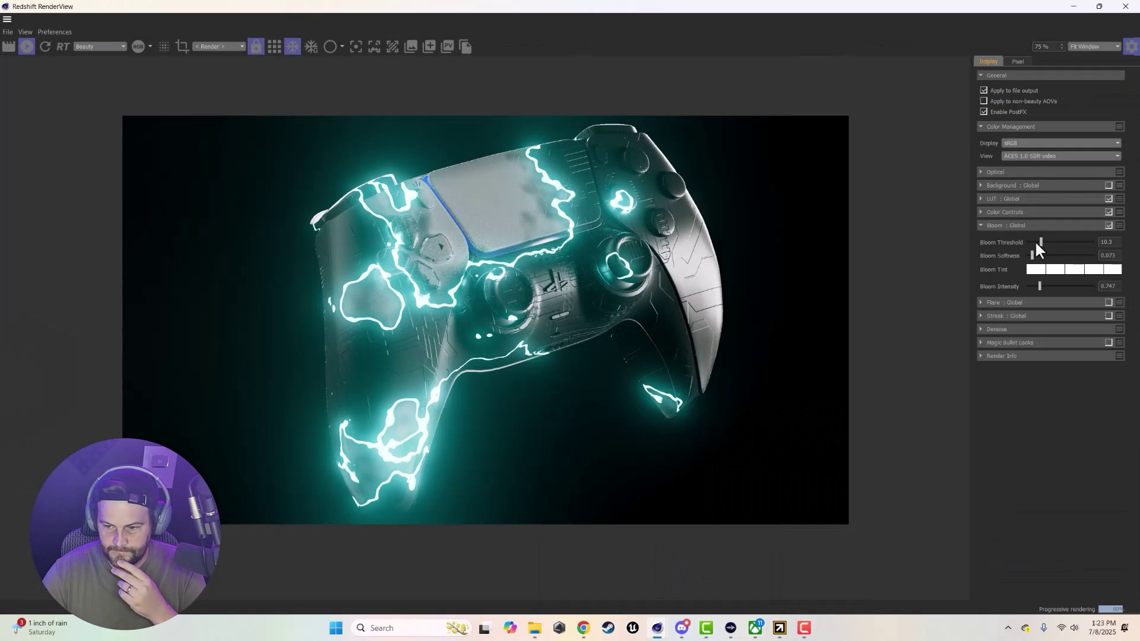
pyautogui.moveTo(1036, 242)
pyautogui.mouseDown()
pyautogui.moveTo(1067, 241)
pyautogui.moveTo(1048, 240)
pyautogui.mouseUp()
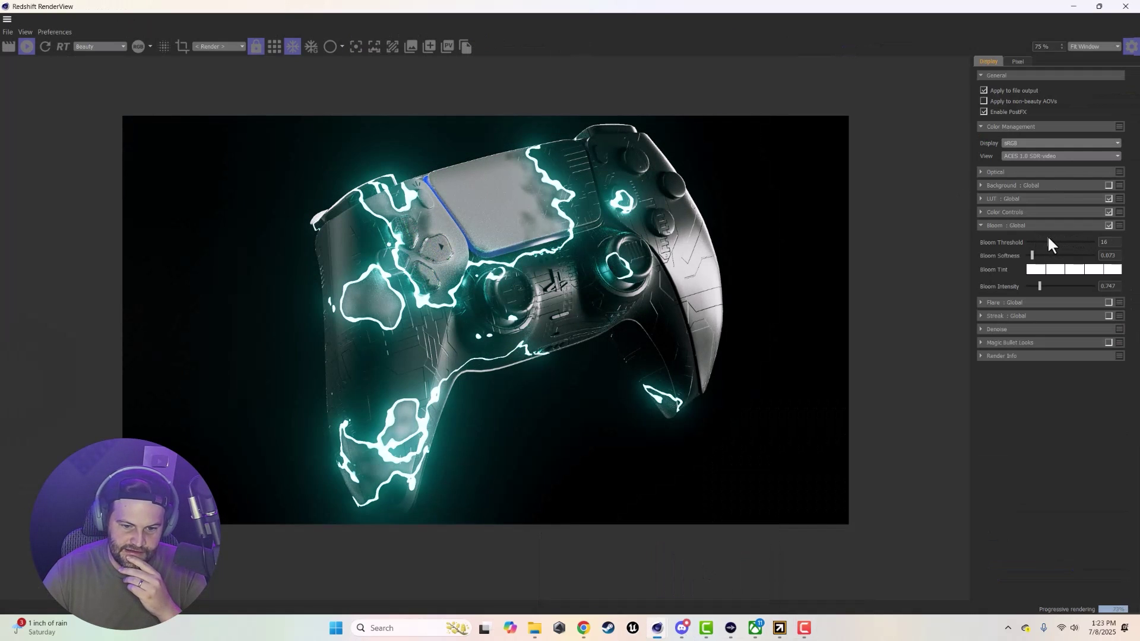
pyautogui.click(1037, 287)
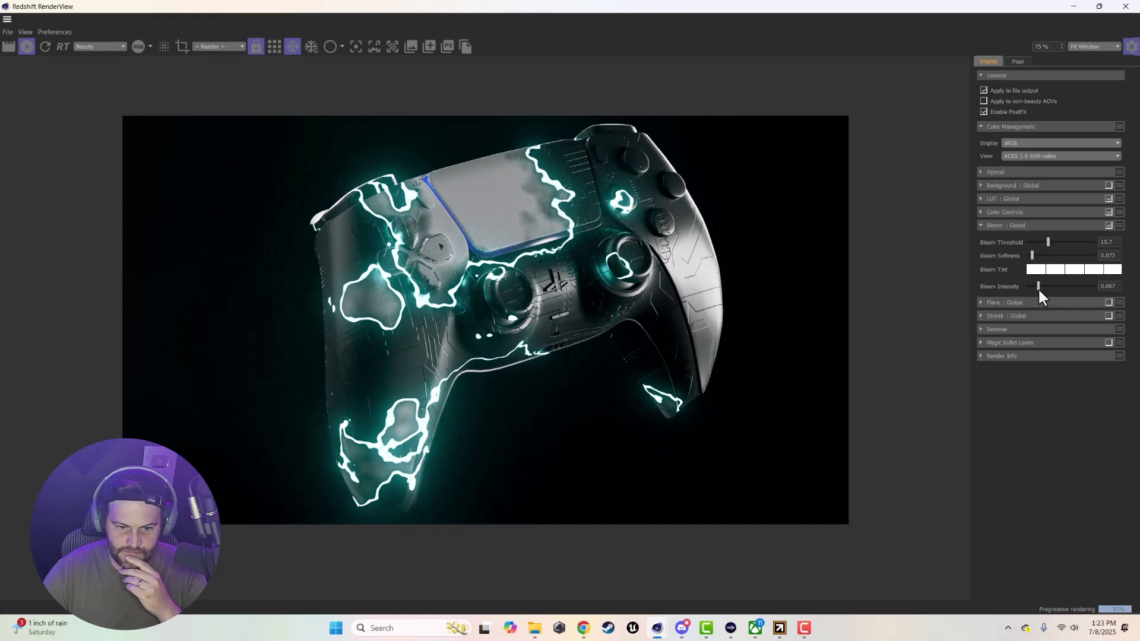
pyautogui.moveTo(1032, 254); pyautogui.dragTo(1030, 252)
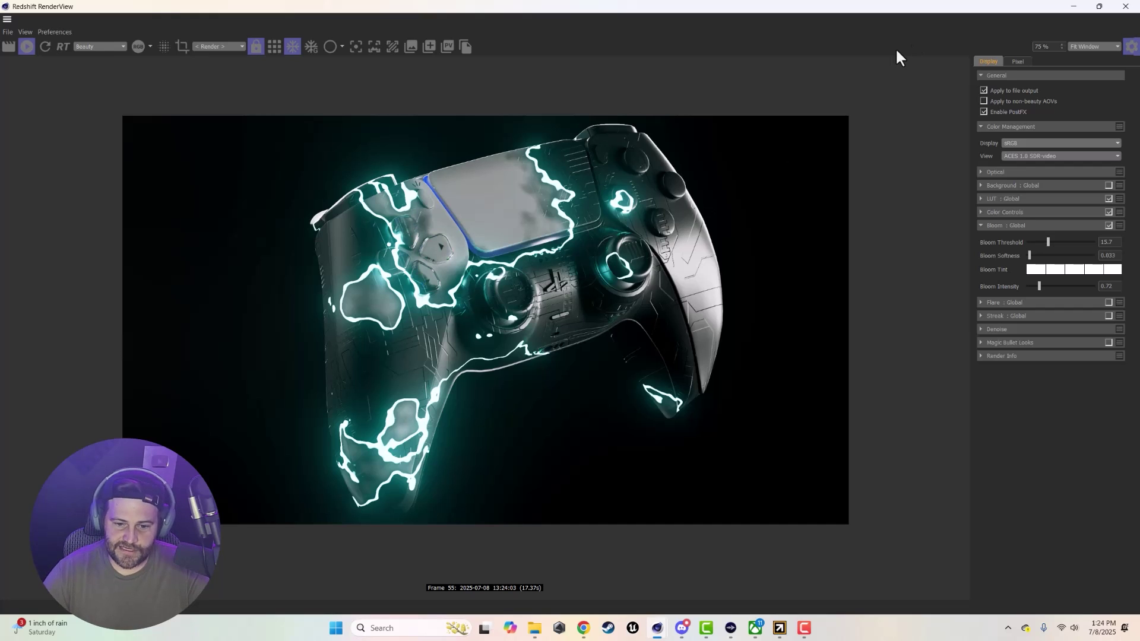
# Shrink the RenderView, add a Sphere, copy the Thicken object's White Sci Fi material onto it and activate the Move tool
pyautogui.moveTo(761, 24); pyautogui.dragTo(578, 102)
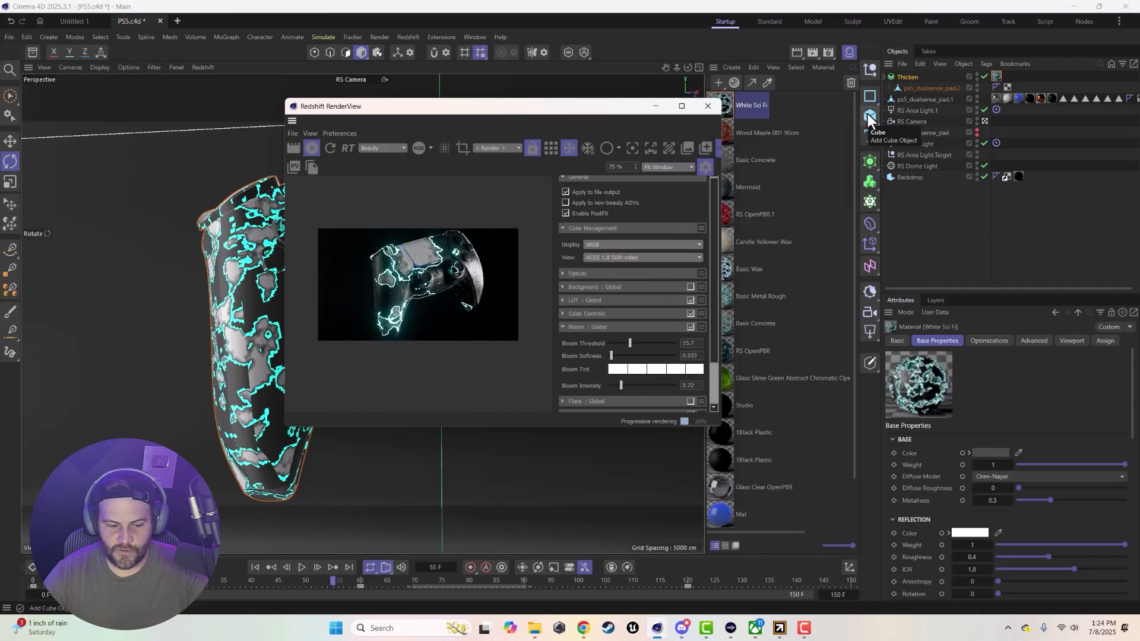
pyautogui.moveTo(867, 113); pyautogui.dragTo(897, 120)
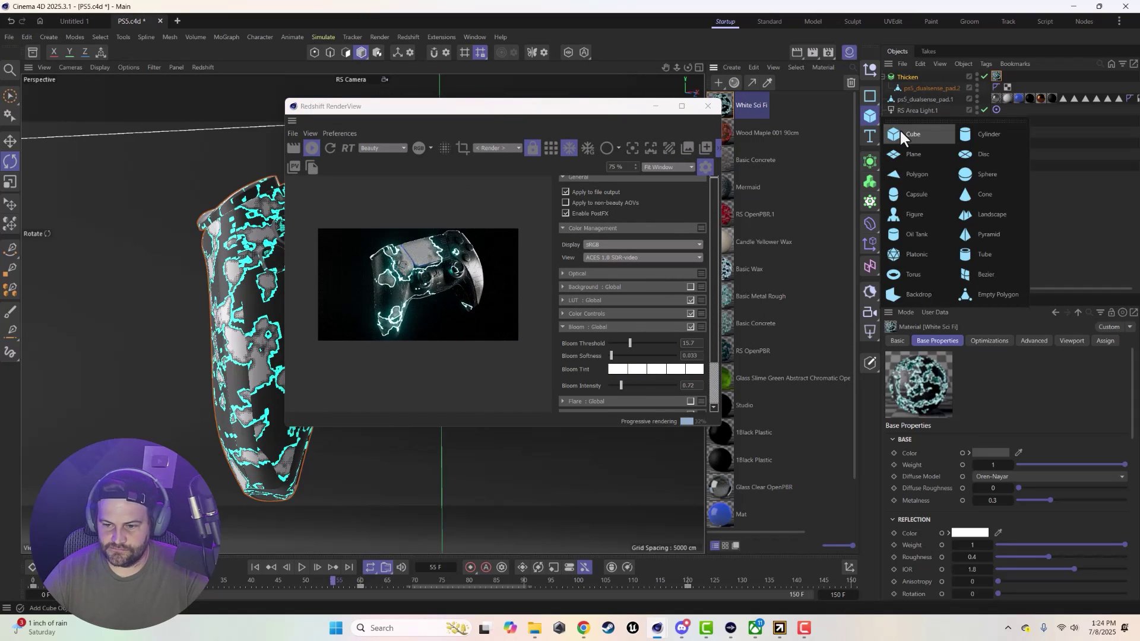
pyautogui.click(980, 173)
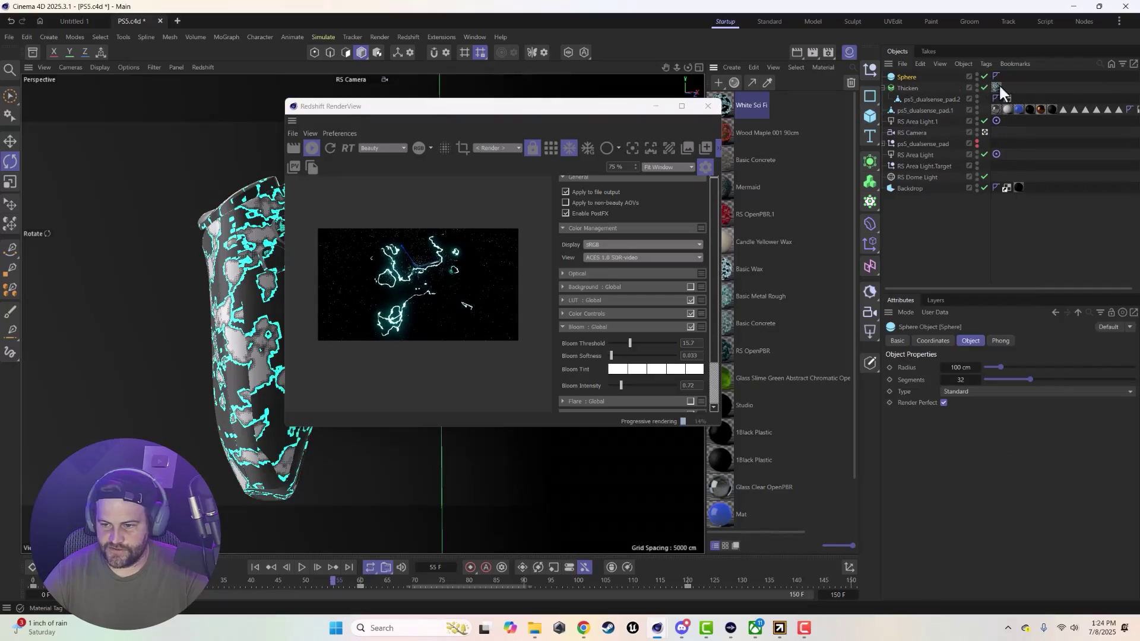
pyautogui.moveTo(1002, 92); pyautogui.dragTo(1007, 77)
pyautogui.press('e')
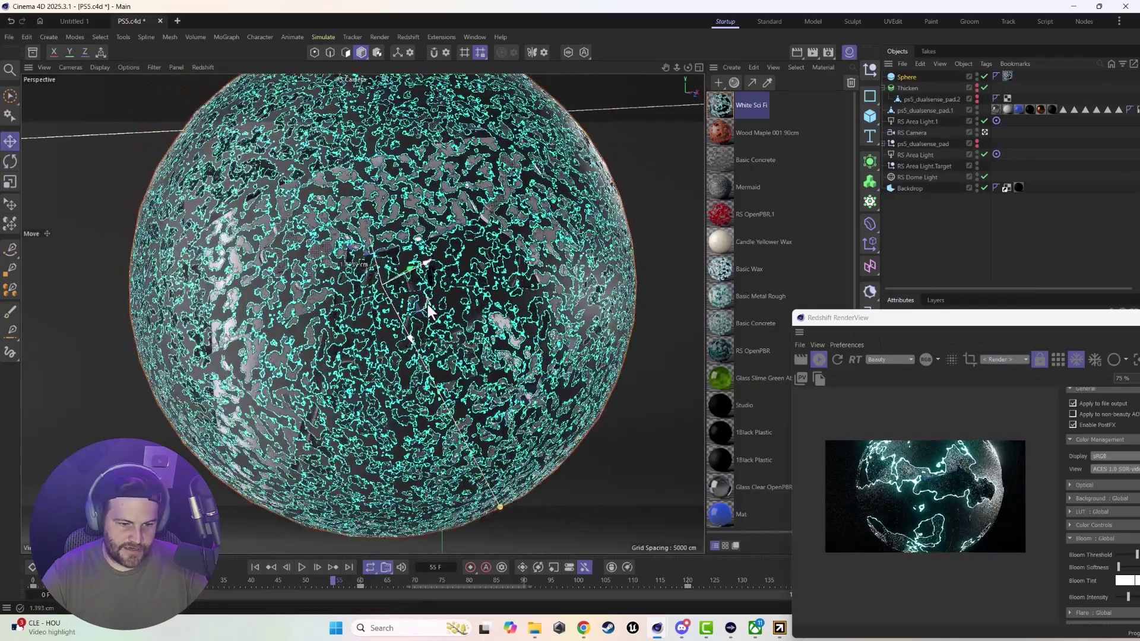
# Maximize the RenderView to inspect the glowing dissolve on the sphere, and restore the window
pyautogui.moveTo(928, 324); pyautogui.dragTo(451, 3)
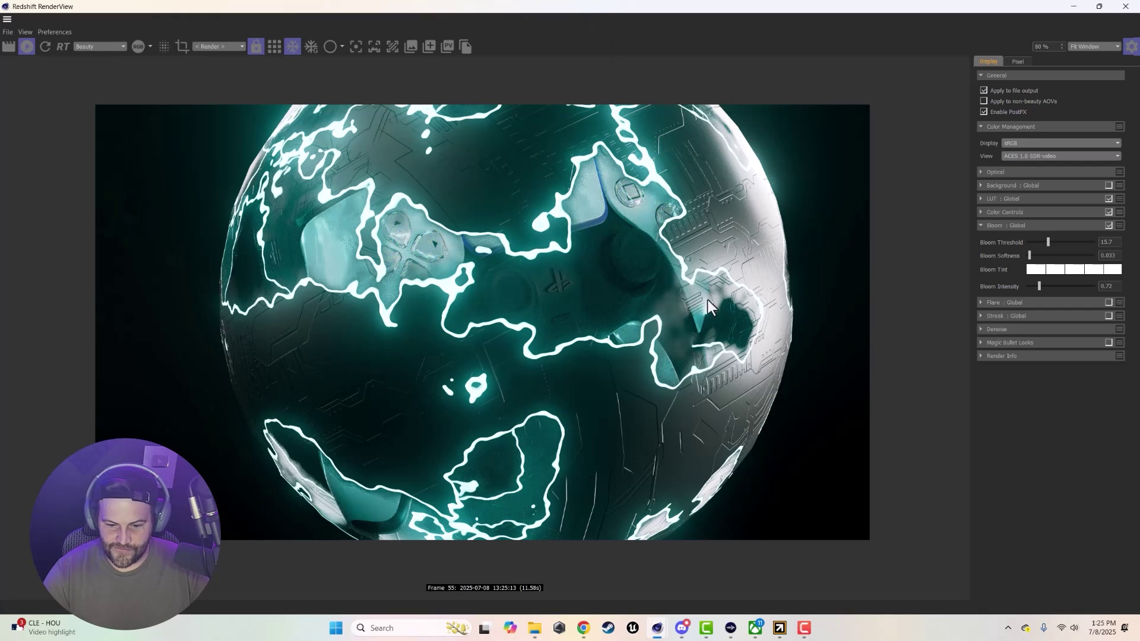
pyautogui.doubleClick(549, 9)
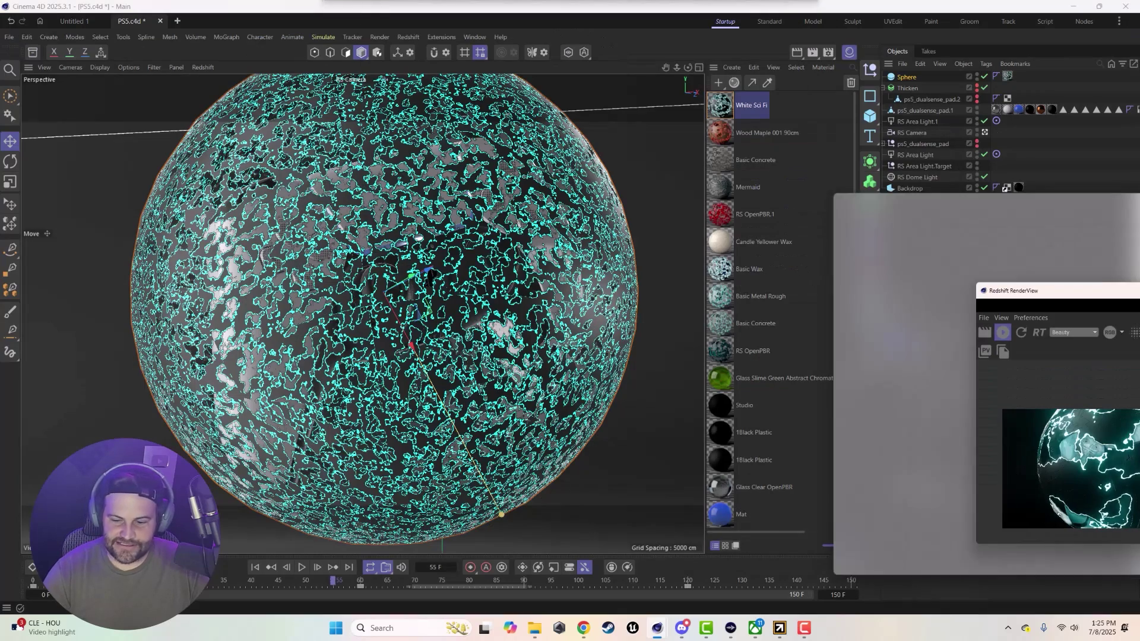
# Open the White Sci Fi node network beside the RenderView and insert a Ramp between the Maxon Noise and the Standard Material's Opacity
pyautogui.moveTo(1021, 286); pyautogui.dragTo(279, 105)
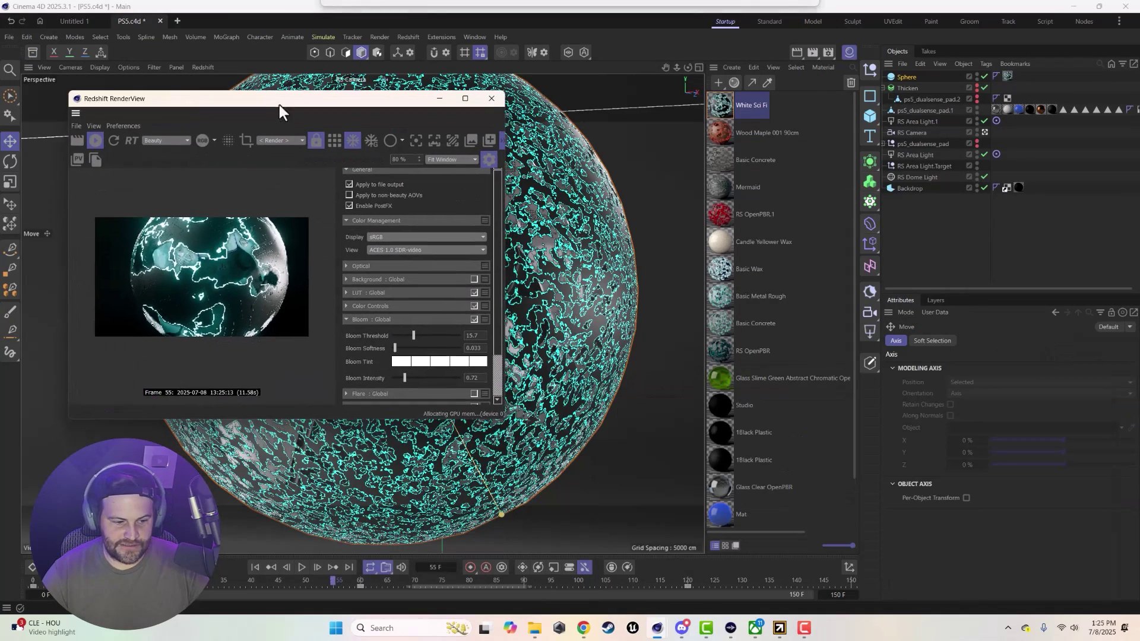
pyautogui.doubleClick(721, 102)
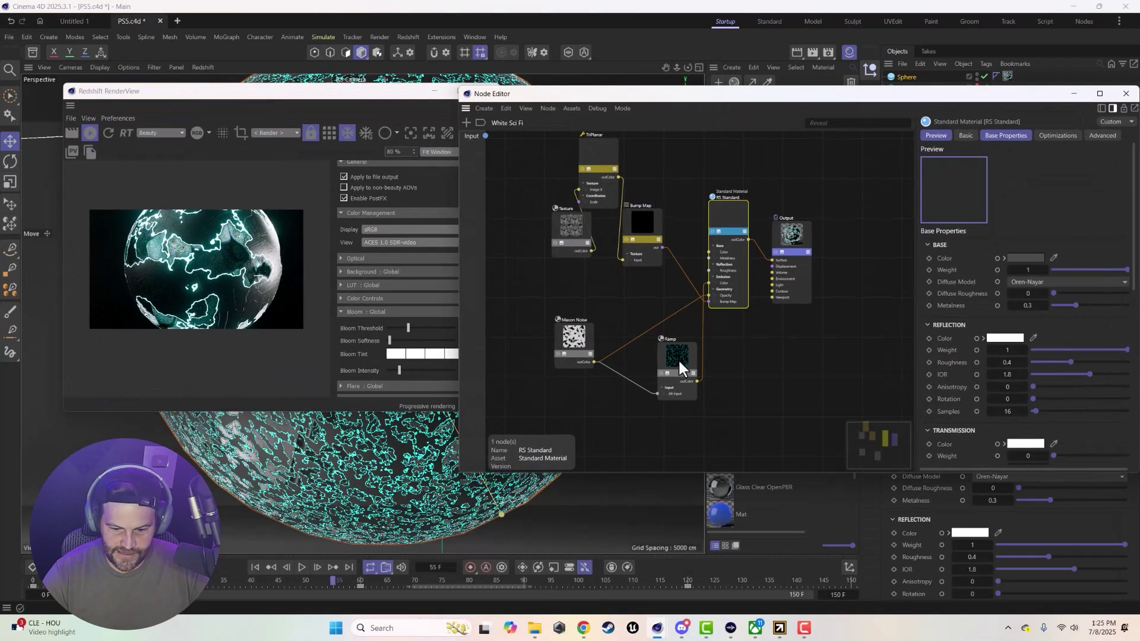
pyautogui.click(678, 362)
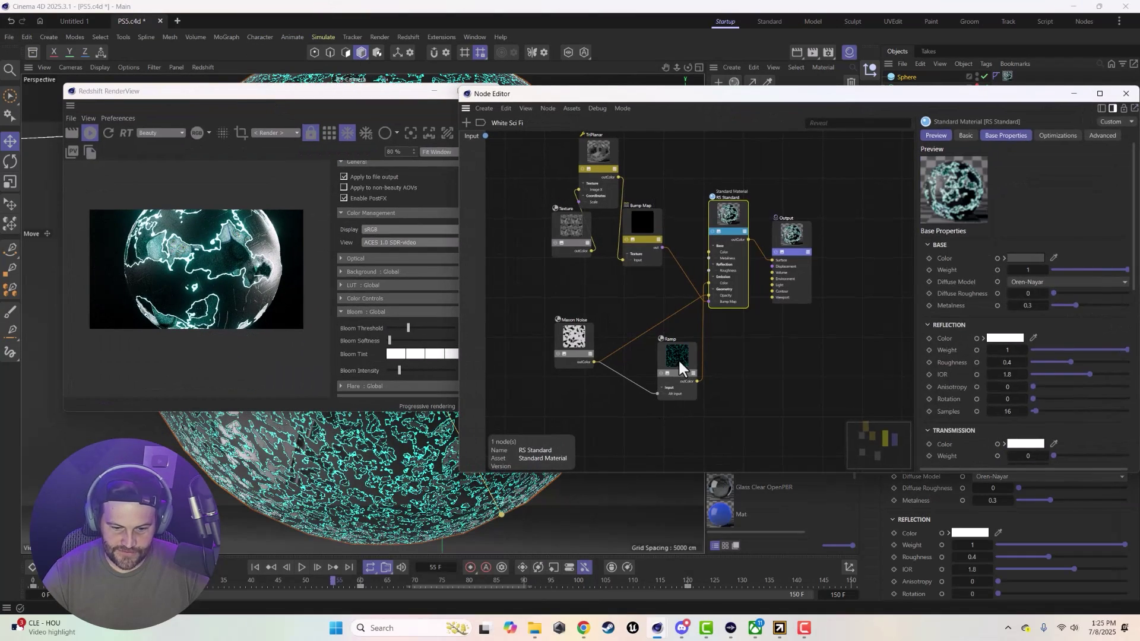
pyautogui.click(589, 340)
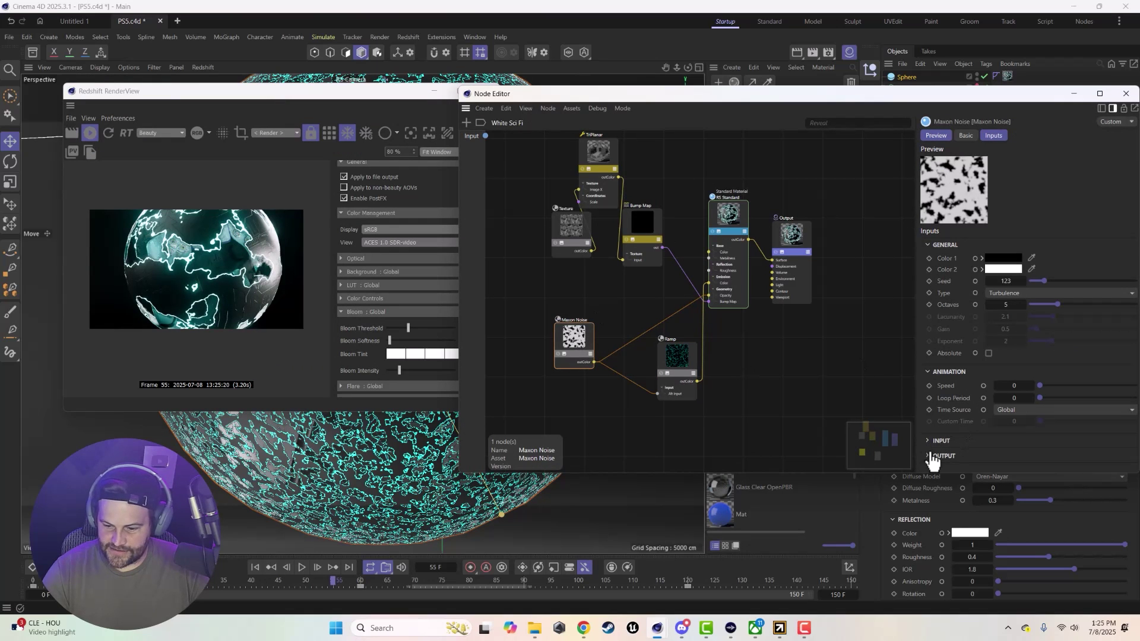
pyautogui.doubleClick(622, 305)
pyautogui.write('ramo')
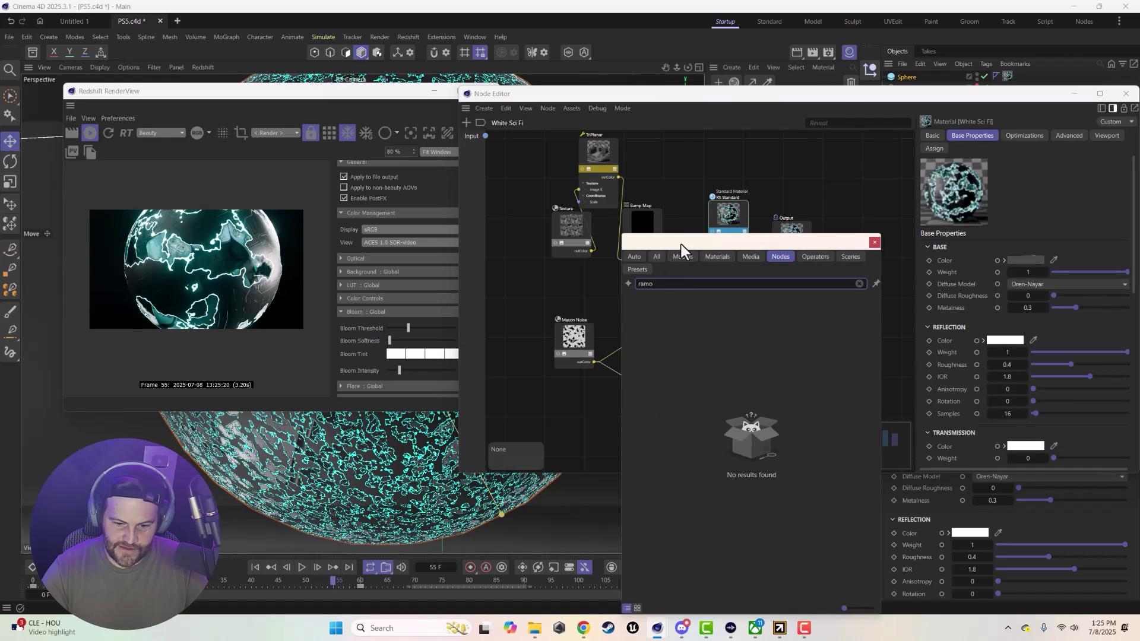
pyautogui.press('BackSpace')
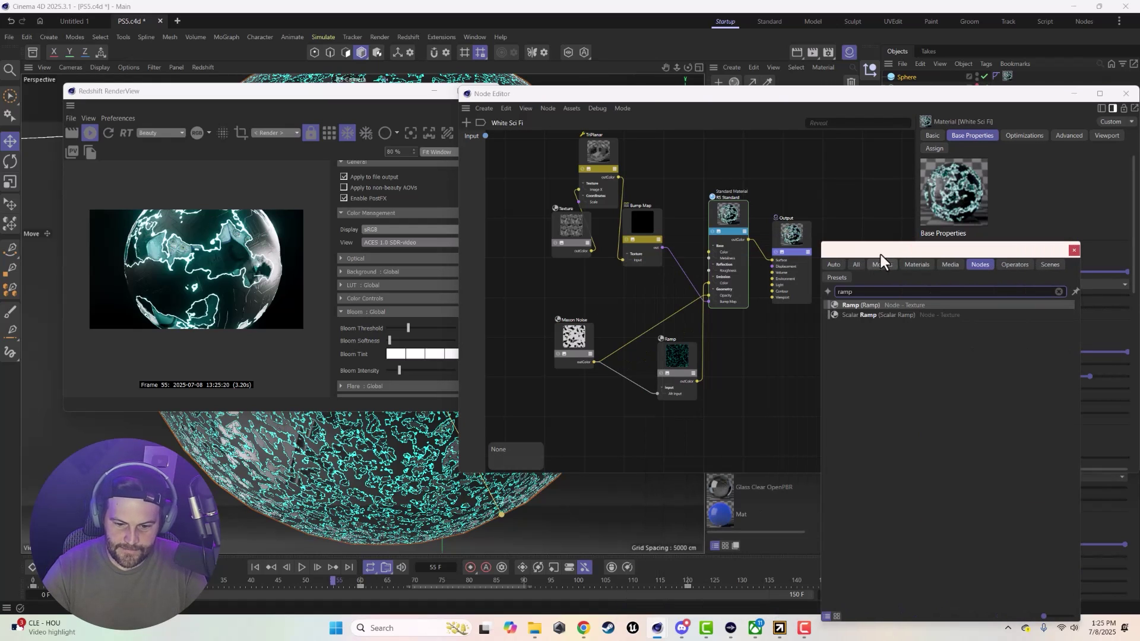
pyautogui.moveTo(851, 304); pyautogui.dragTo(658, 323)
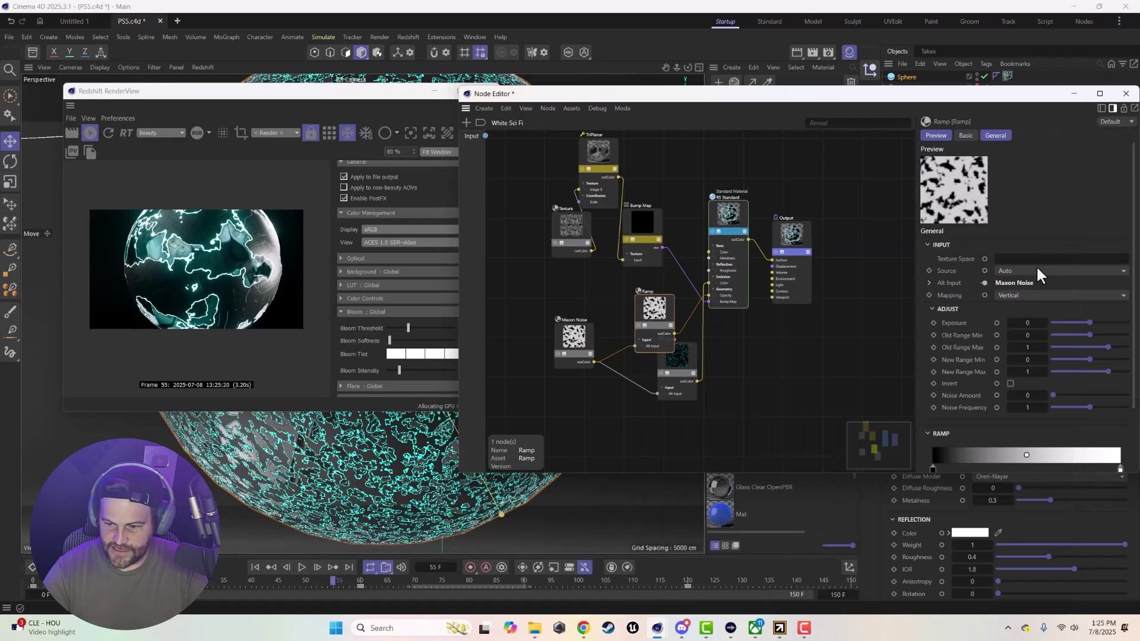
# Tighten the new Ramp by moving its white knot to about 70% and its black knot to about 64%, and close the node network
pyautogui.moveTo(1120, 469); pyautogui.dragTo(1066, 469)
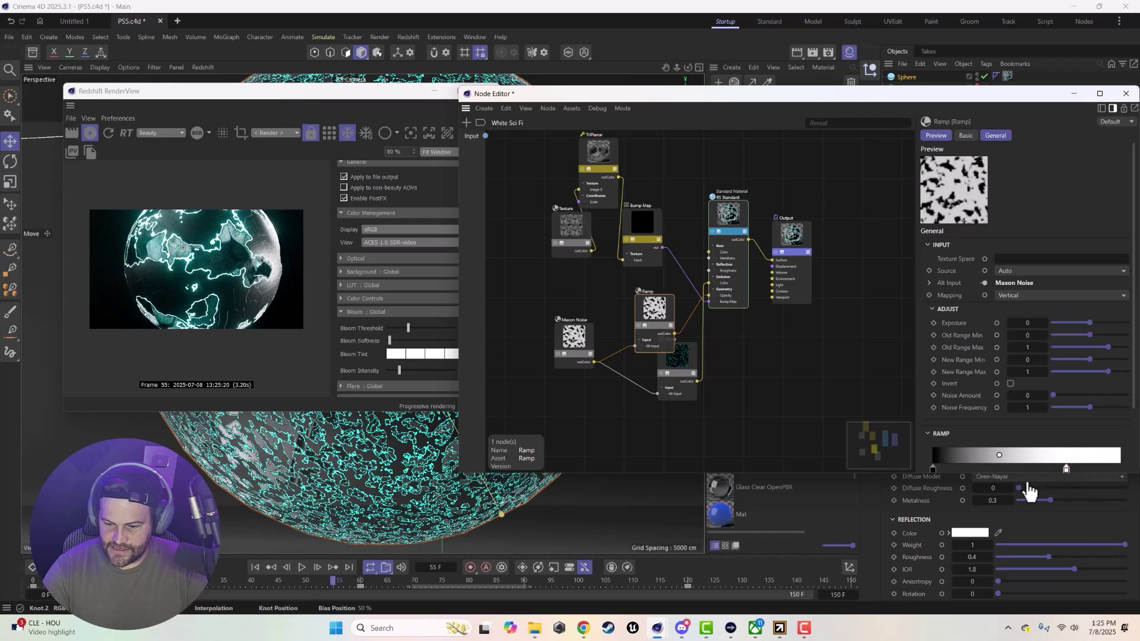
pyautogui.moveTo(934, 469); pyautogui.dragTo(1053, 469)
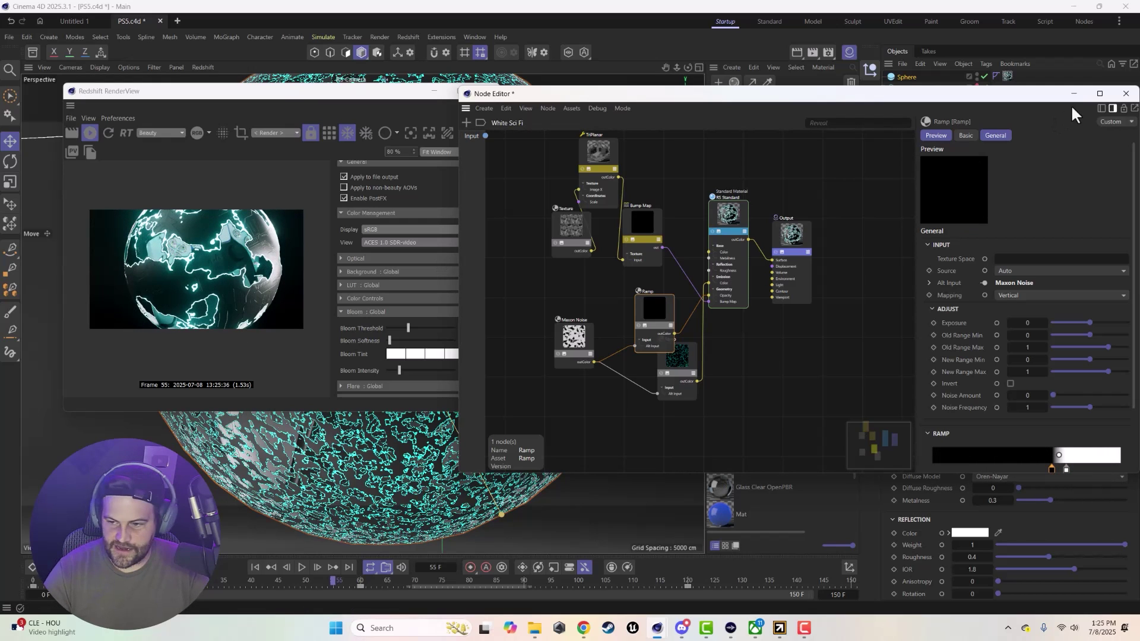
pyautogui.click(1126, 95)
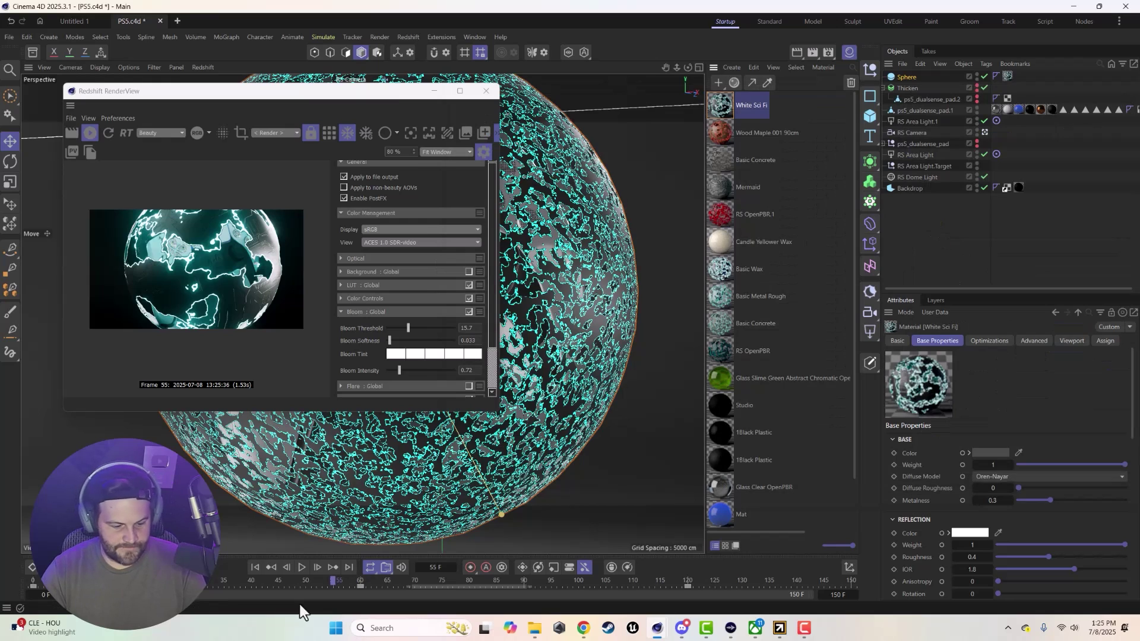
# Scrub the timeline to frame 67, inspect the dissolving sphere around the controller in the maximized RenderView, and close the RenderView
pyautogui.moveTo(457, 582); pyautogui.dragTo(395, 583)
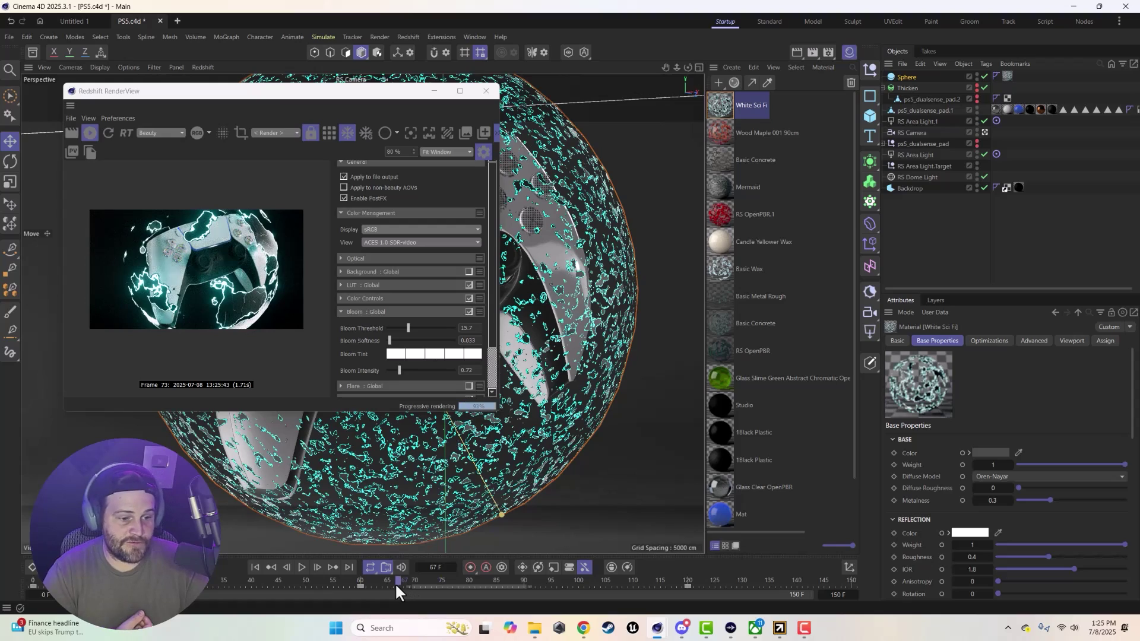
pyautogui.click(460, 90)
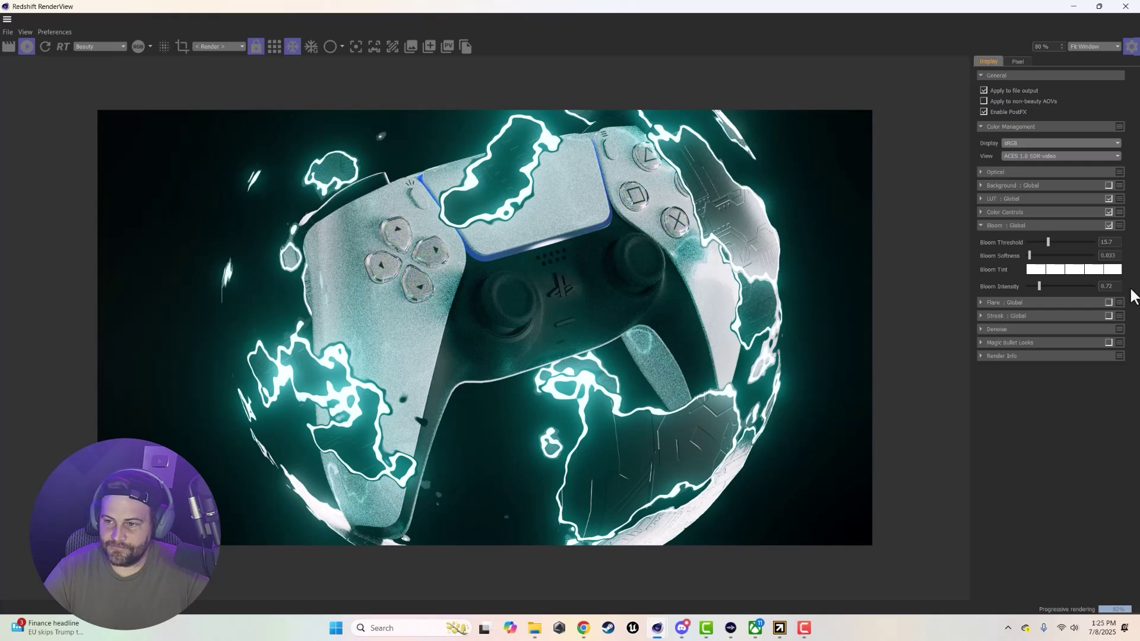
pyautogui.click(1125, 7)
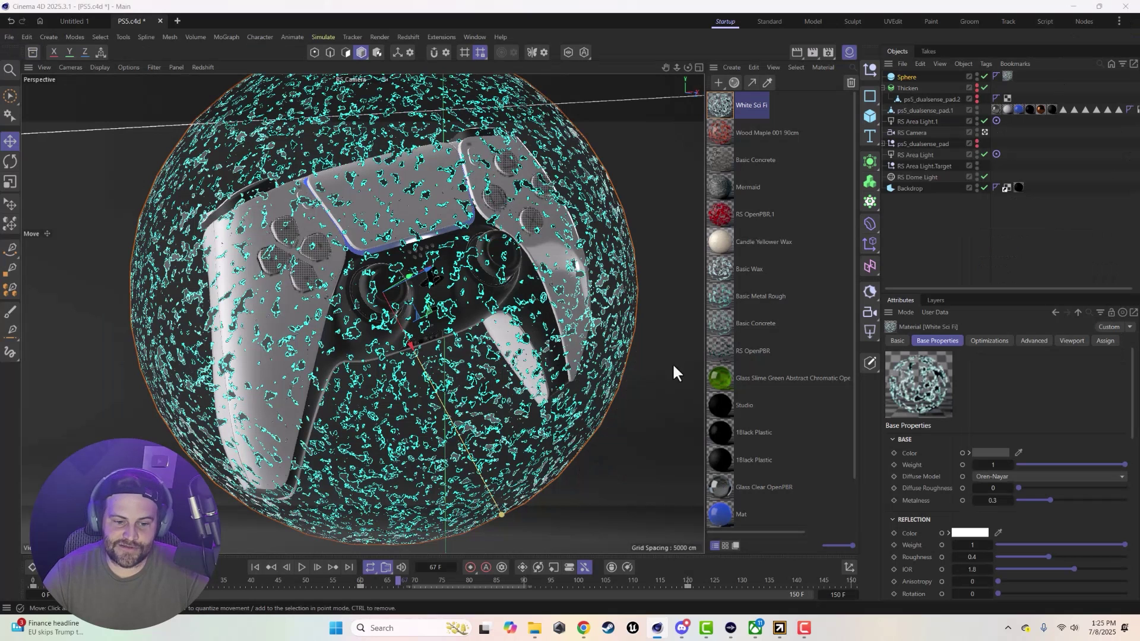